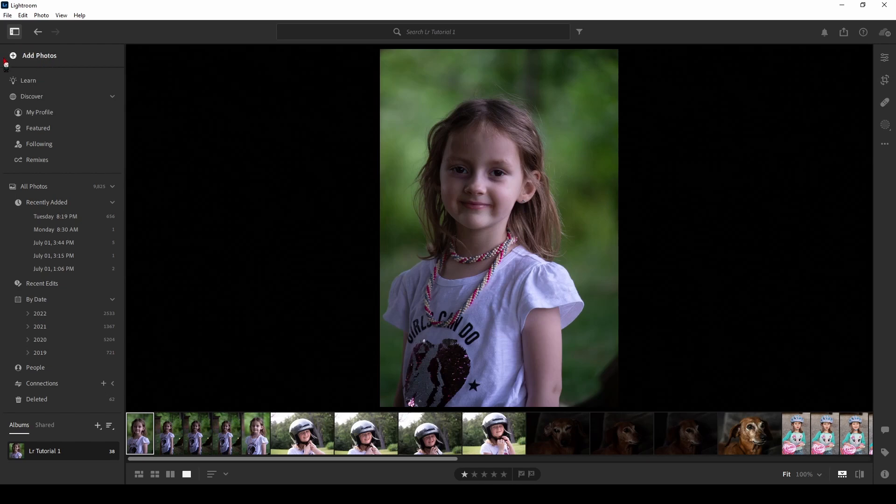
Load the four VM1 - 07-2022 photos from the Lr Tutorial 1 Photos folder for import review
left_click(48, 57)
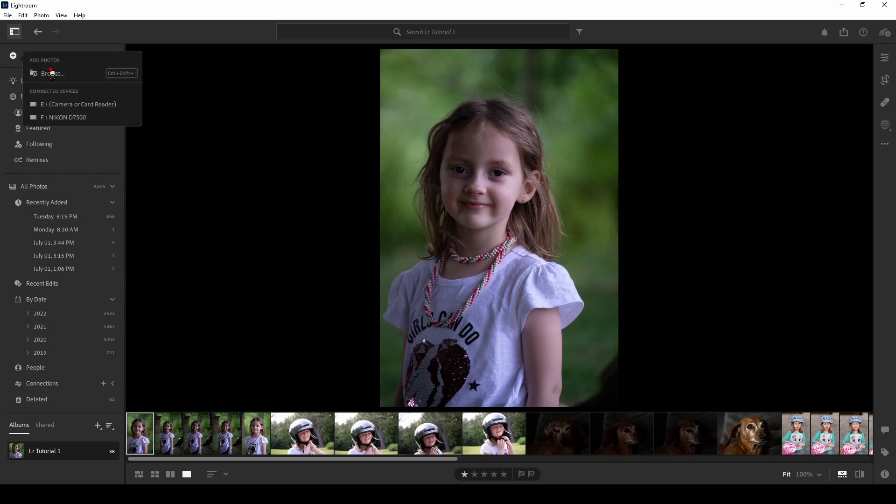
left_click(51, 72)
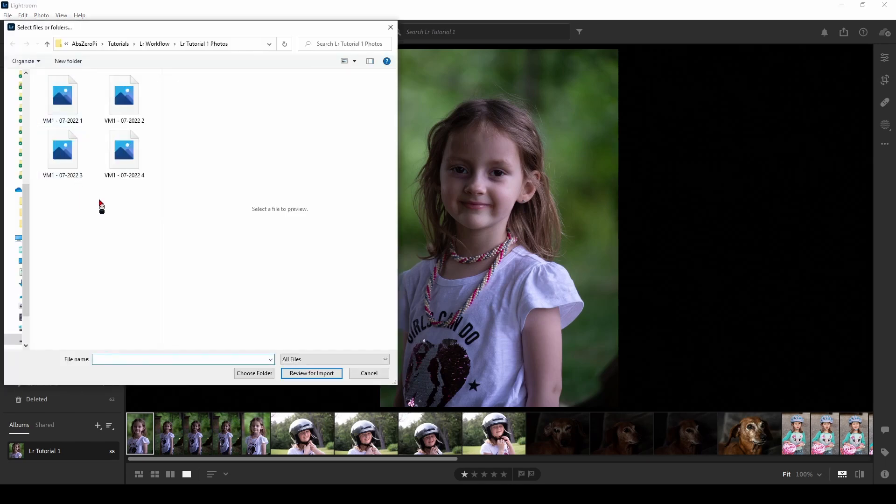
left_click_drag(128, 192, 53, 97)
left_click(312, 373)
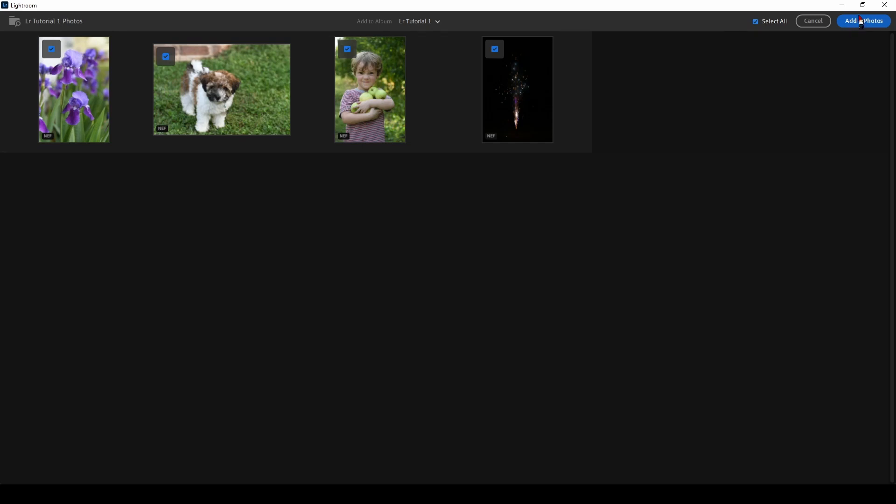
Exclude the photos of the boy with apples and the firework from the import, and cancel the import
left_click(495, 49)
left_click(348, 49)
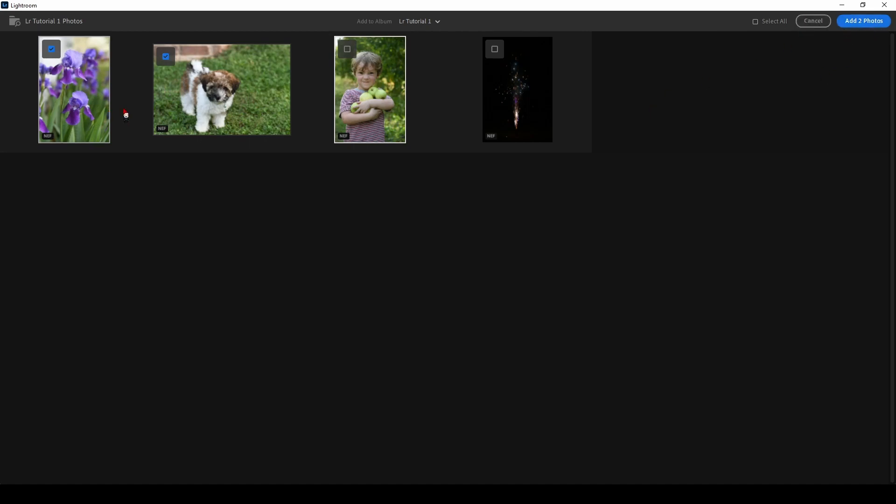
left_click(813, 21)
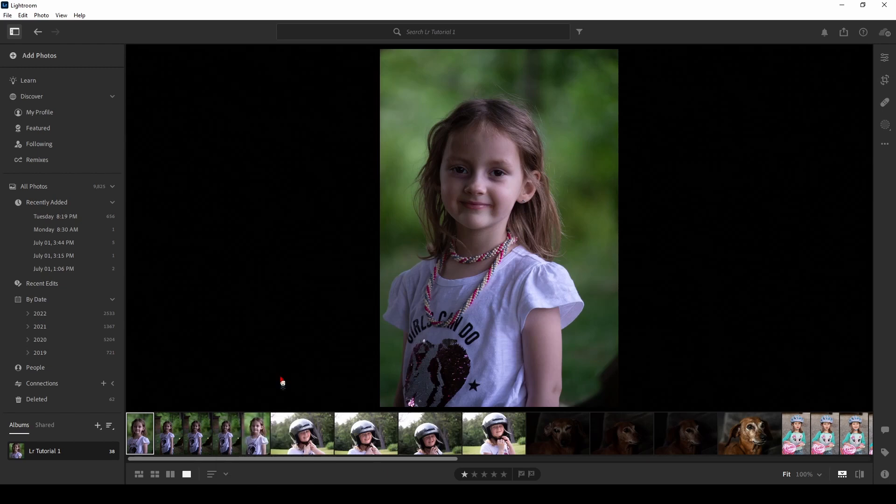
Expand the 2019 date group and compare the five portraits of the girl wearing bead necklaces
left_click(26, 313)
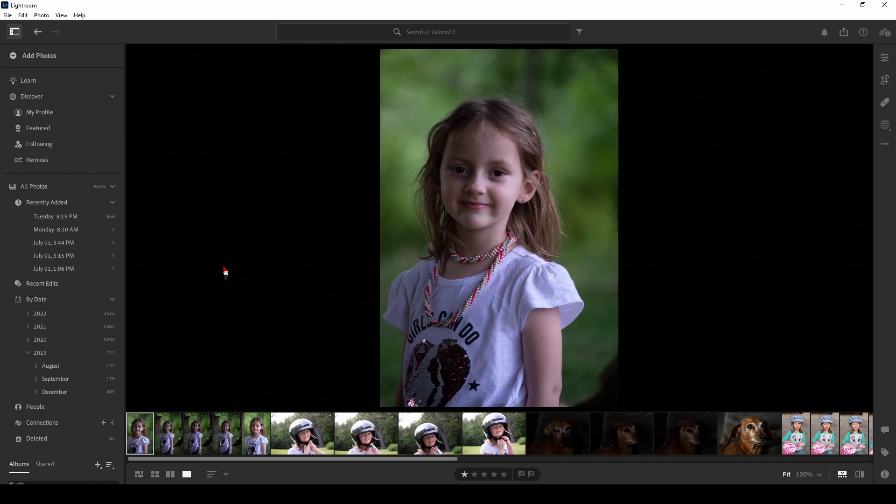
key("Right")
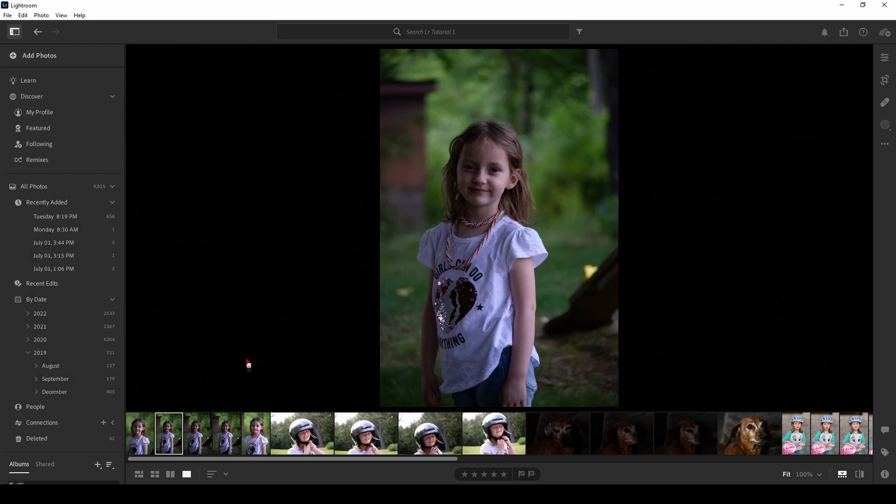
key("Right")
key("Right")
key("Right")
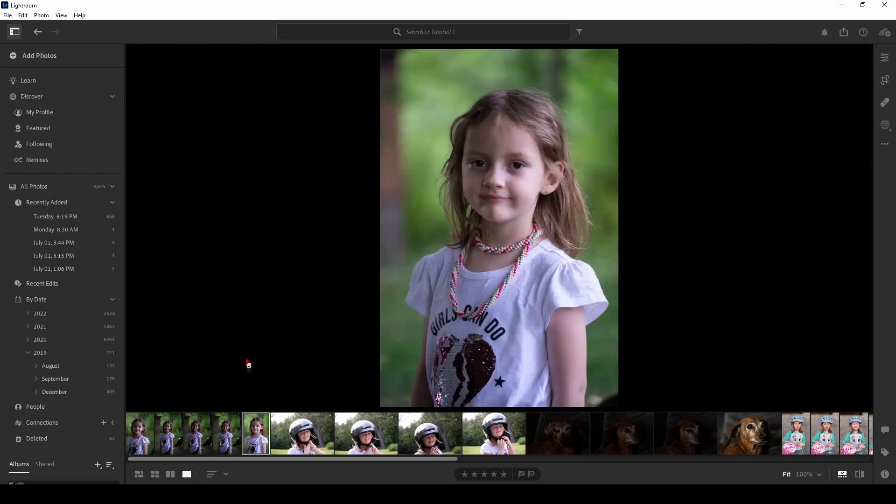
key("Left")
key("Left")
key("Left")
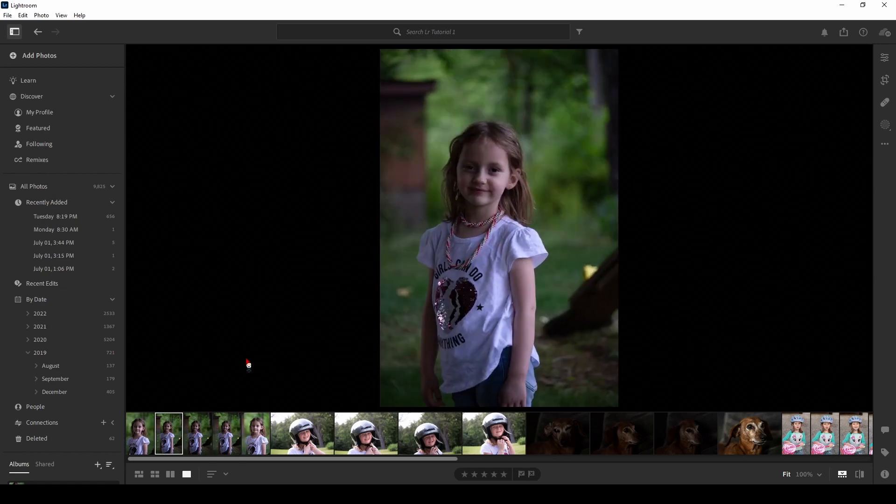
key("Left")
key("Right")
key("Right")
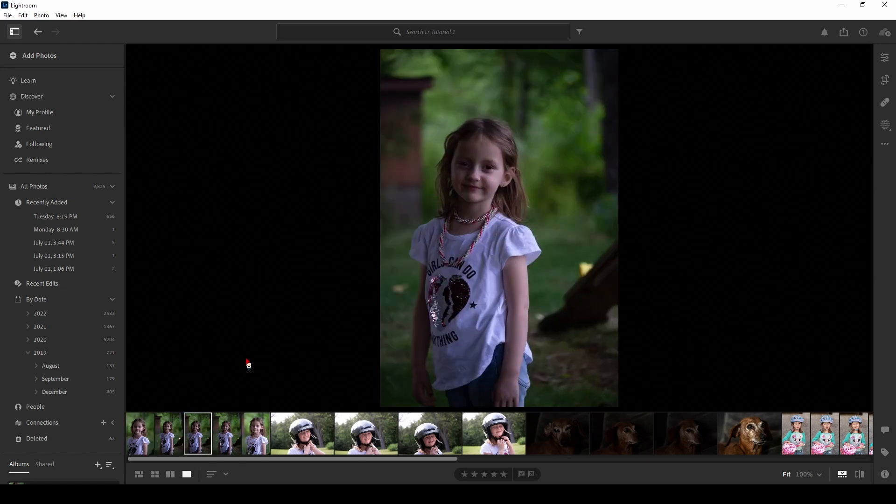
key("Right")
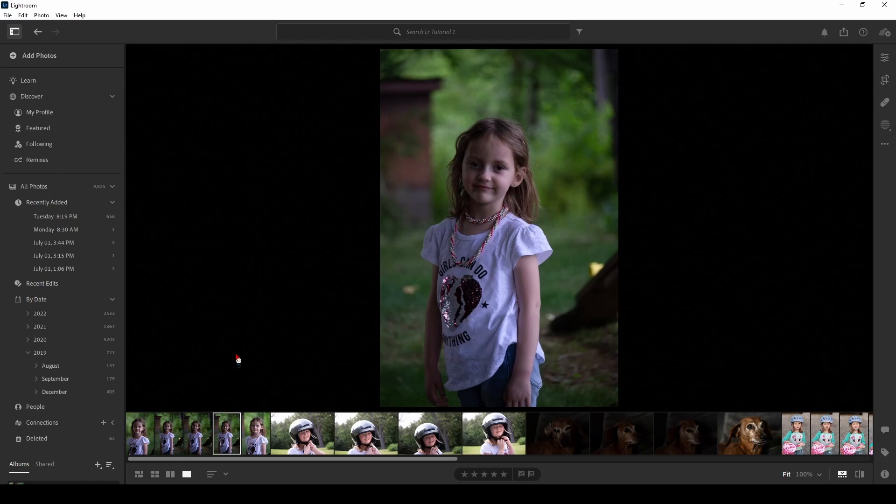
key("Left")
key("Right")
key("Right")
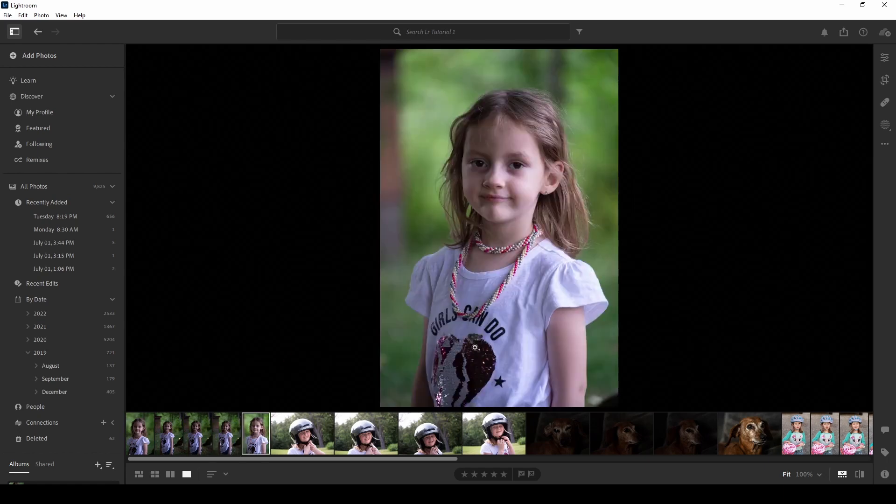
key("Left")
key("Left")
key("Left")
key("Left")
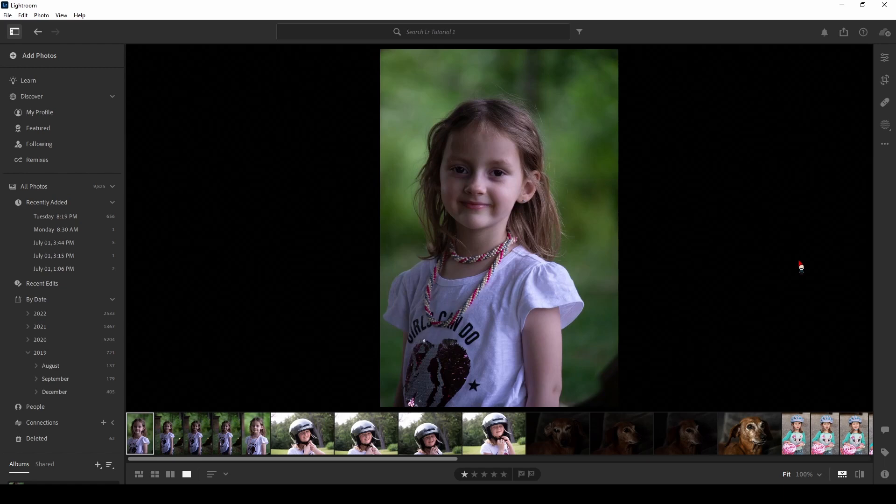
Rate the fifth portrait of the girl with the bead necklaces one star
key("Right")
key("Right")
key("Right")
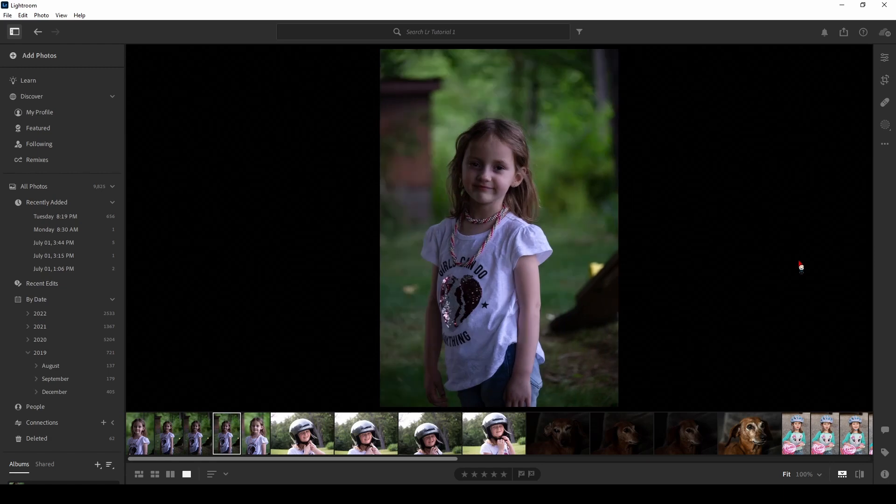
key("Right")
key("Right")
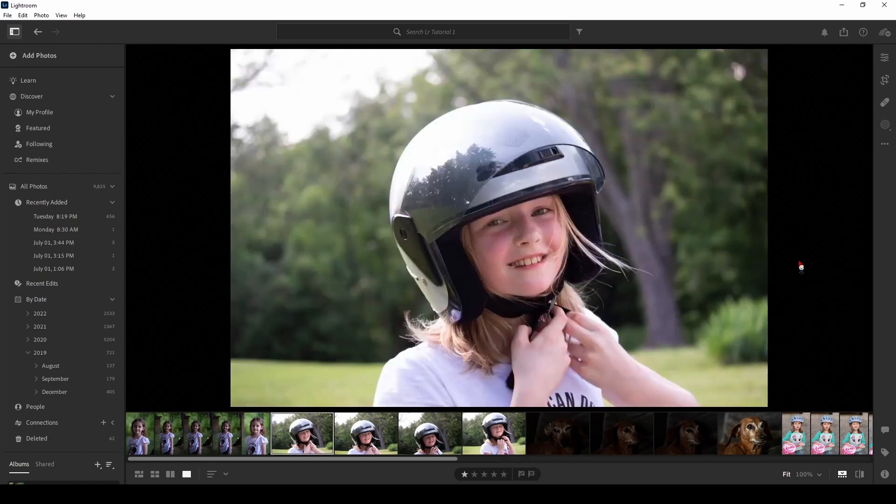
key("Left")
key("1")
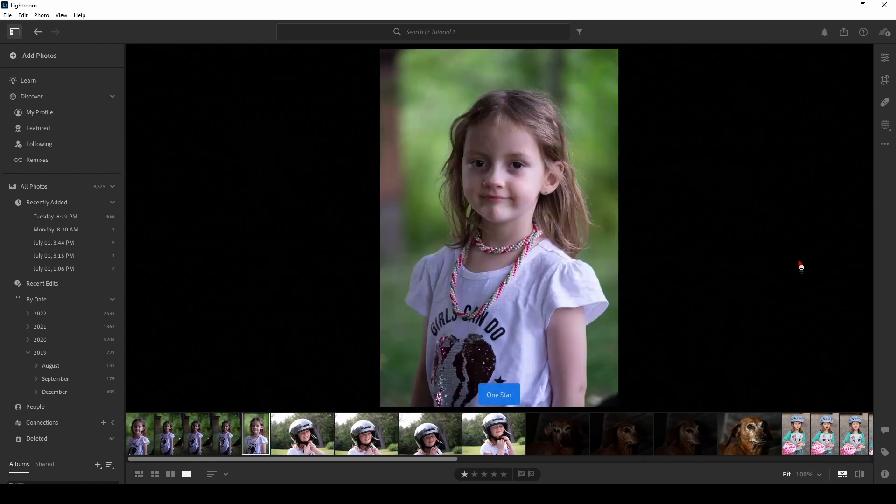
Compare the motorcycle-helmet photos and flag the third and fourth ones as rejected
key("Right")
key("Right")
key("Right")
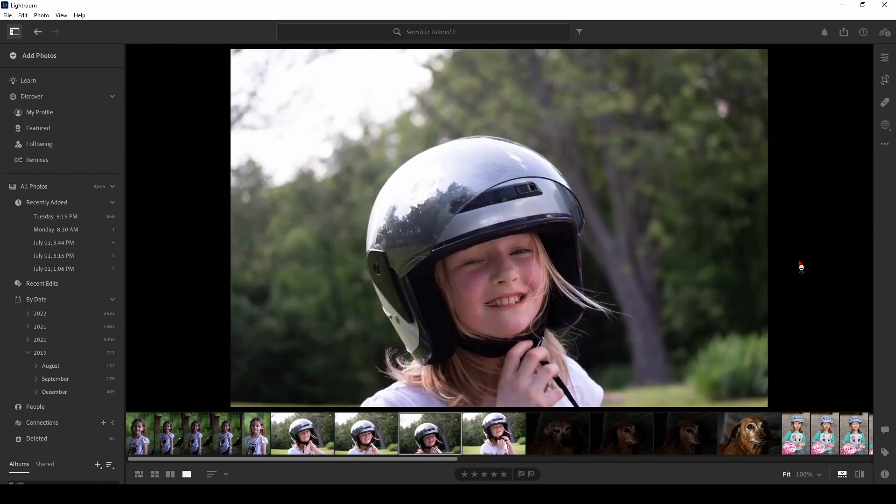
key("Left")
key("Left")
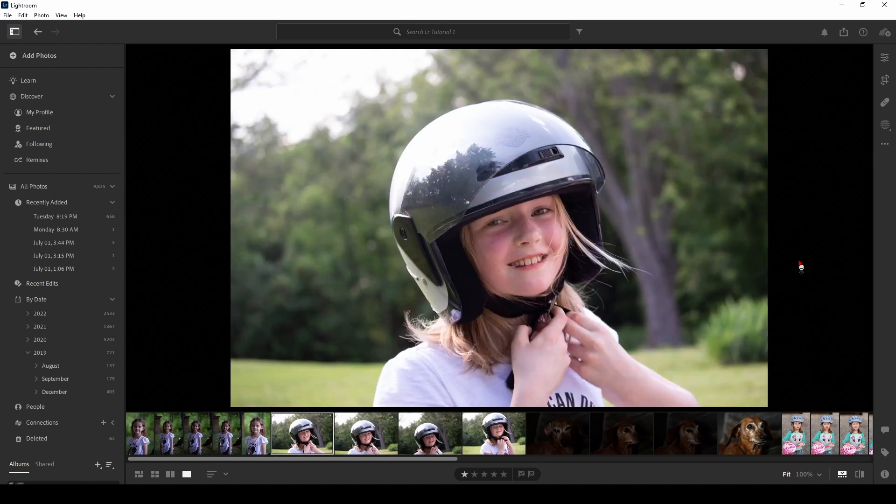
key("Right")
key("Right")
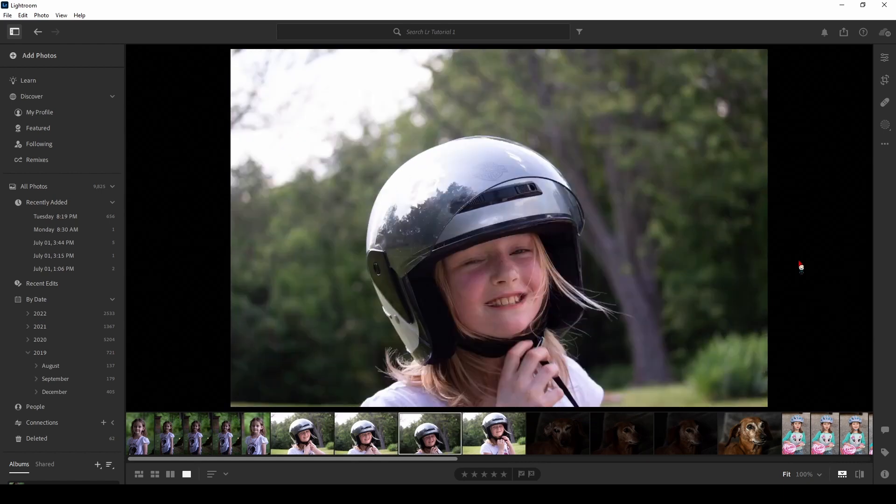
key("x")
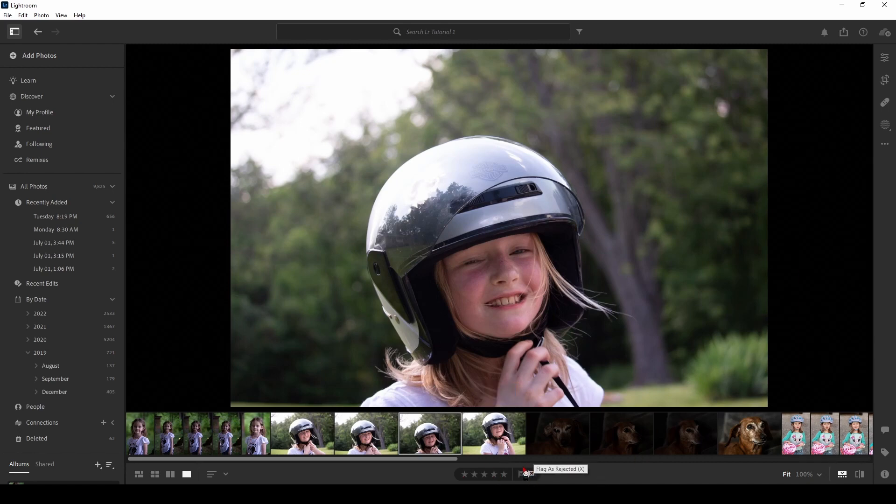
key("Right")
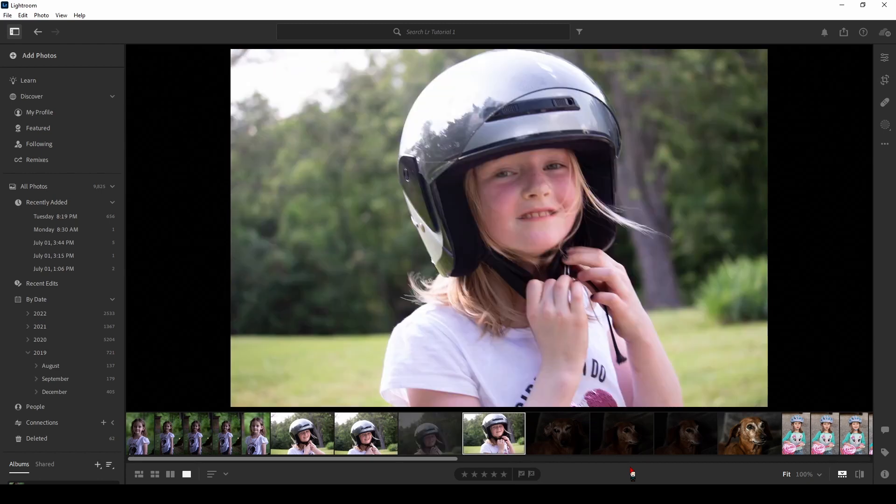
key("x")
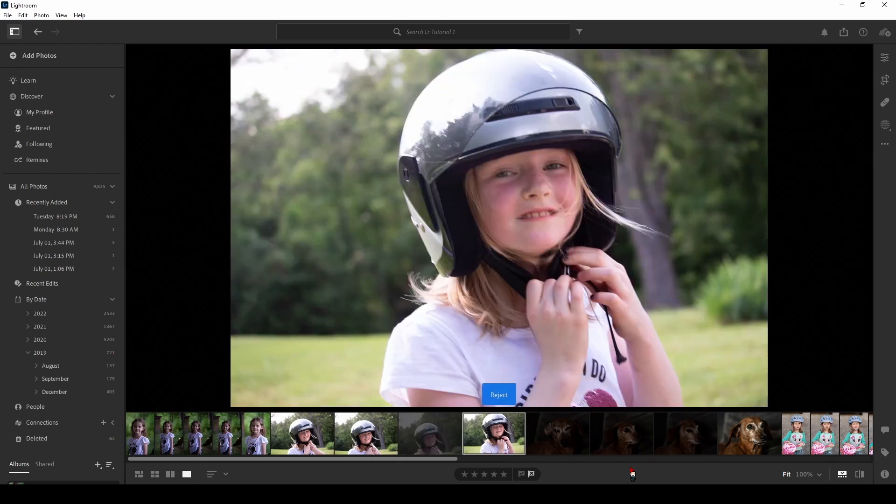
Hide the albums panel, and flag the winking dog photo as rejected after comparing it with the other dog photos
key("Right")
key("p")
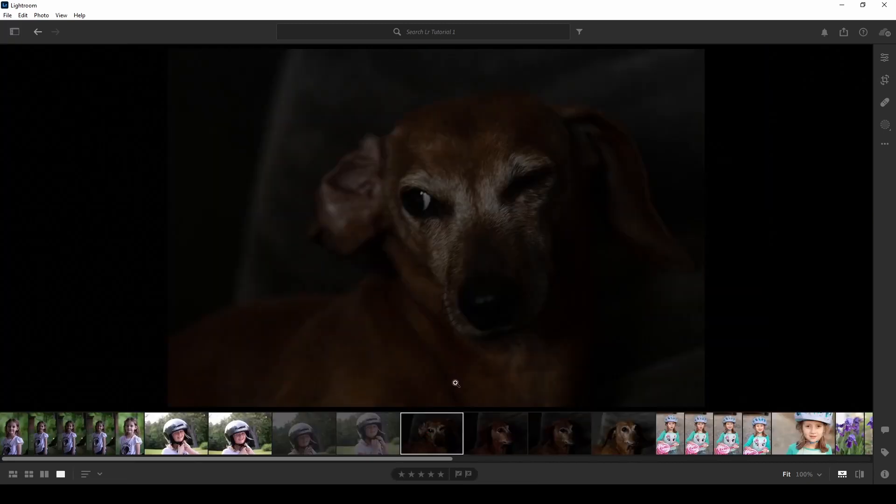
key("Right")
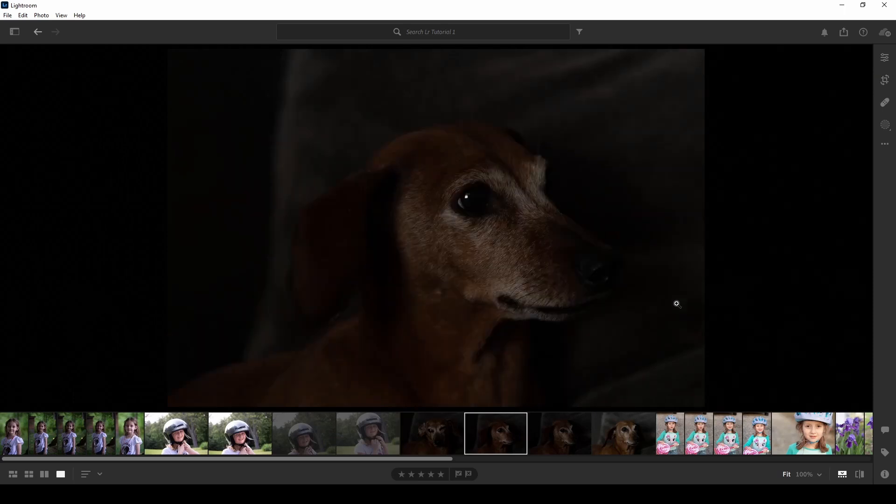
key("Right")
key("Right")
key("Left")
key("Left")
key("Left")
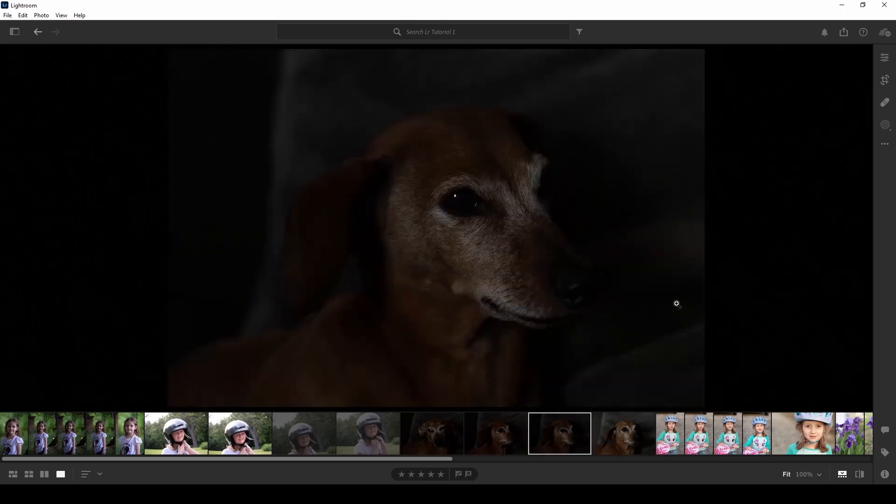
key("x")
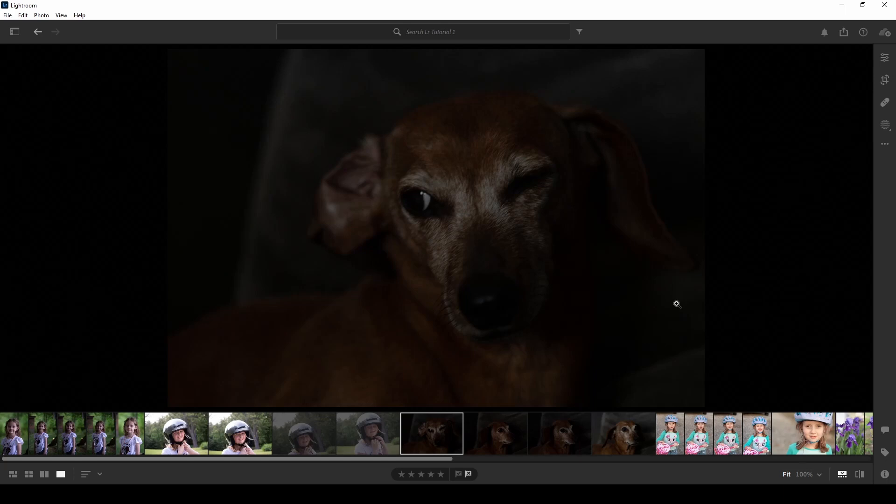
Rate the fourth dog photo, the brightest of the set, one star
key("Right")
key("Right")
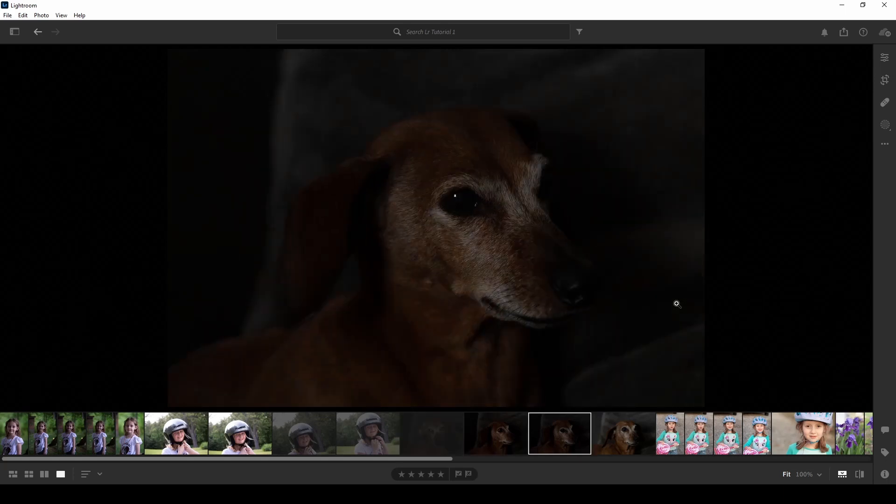
key("Right")
key("1")
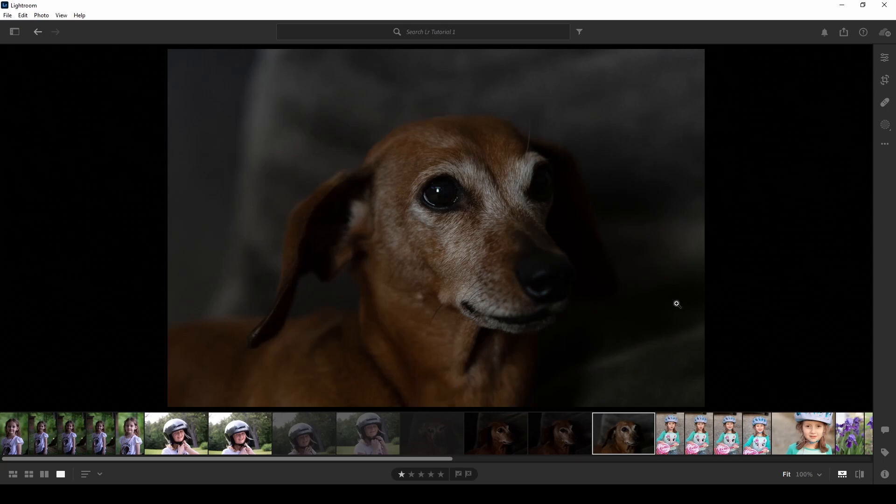
Review the four dog photos once more
key("Left")
key("Left")
key("Left")
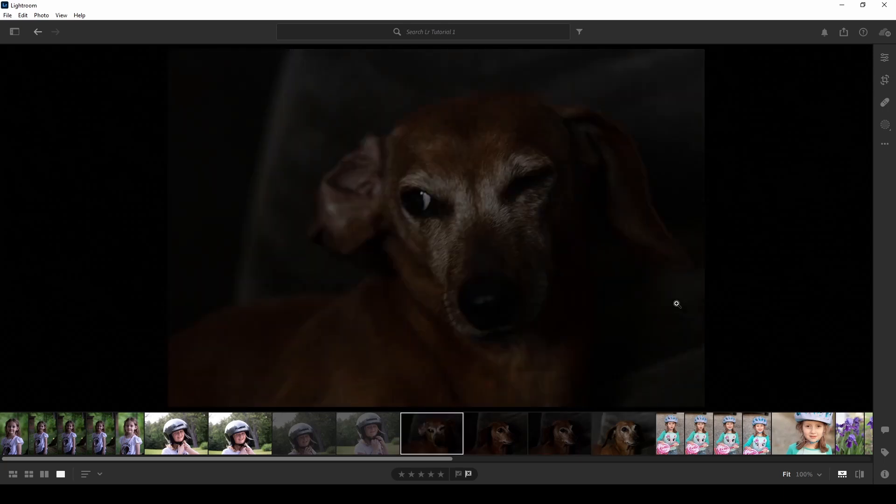
key("Right")
key("Right")
key("Right")
Compare the bike-helmet photos, check the eye's sharpness in the close-up at 100%, and flag that close-up as rejected
key("Right")
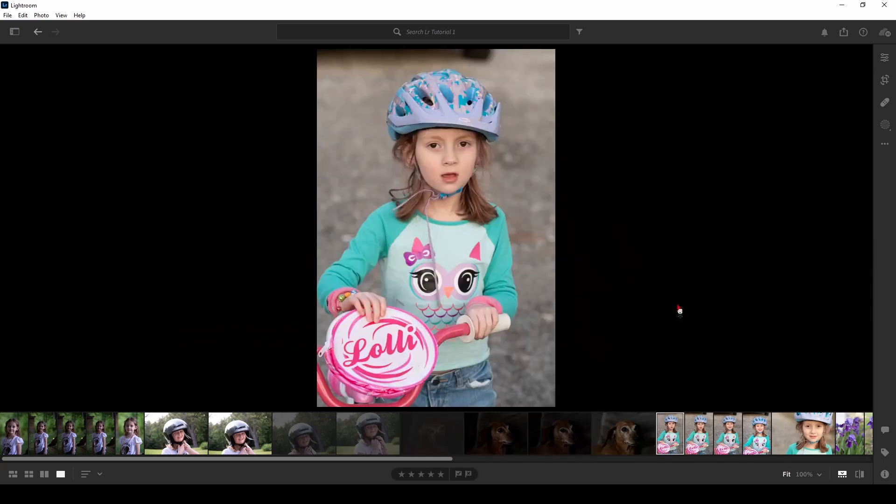
key("Right")
key("Right")
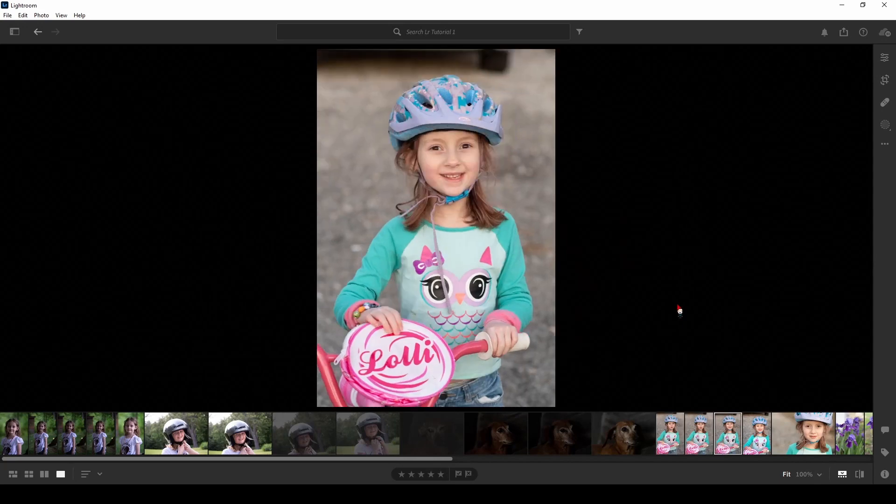
key("Right")
key("Right")
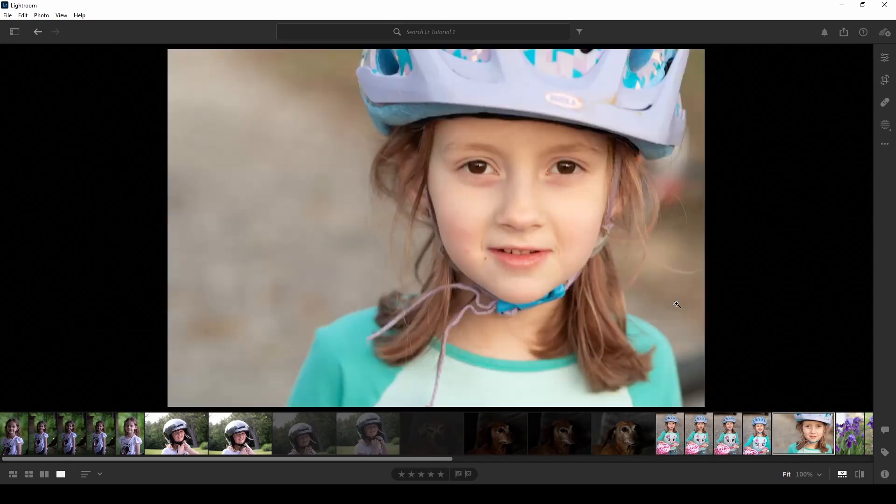
key("Left")
key("Right")
left_click(478, 164)
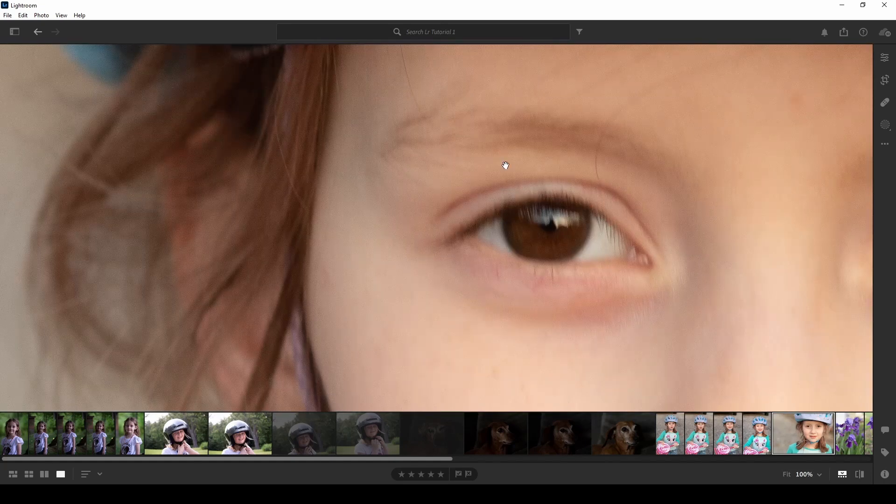
left_click(583, 266)
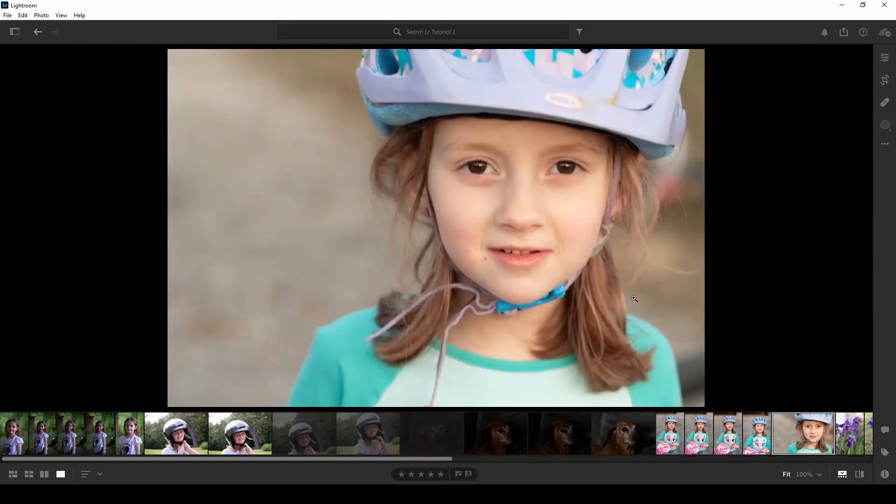
key("x")
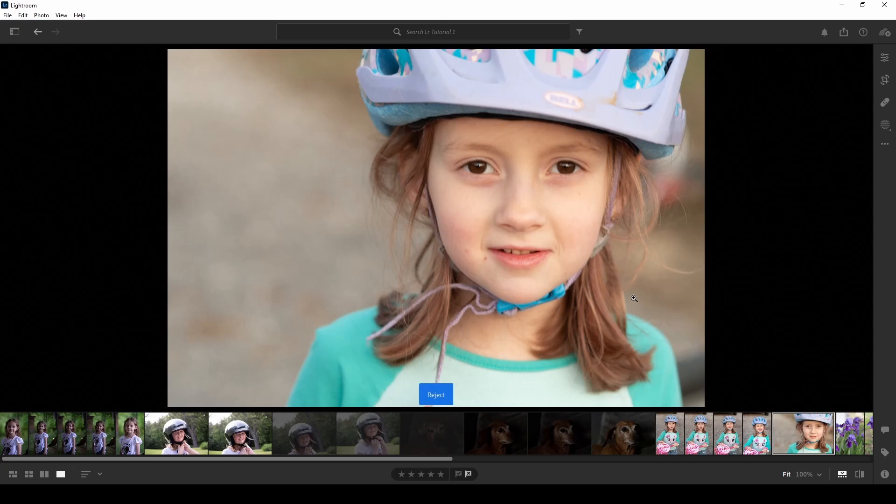
Flag the first two bike-helmet photos, where the girl is not smiling, as rejected
key("Left")
key("Left")
key("Left")
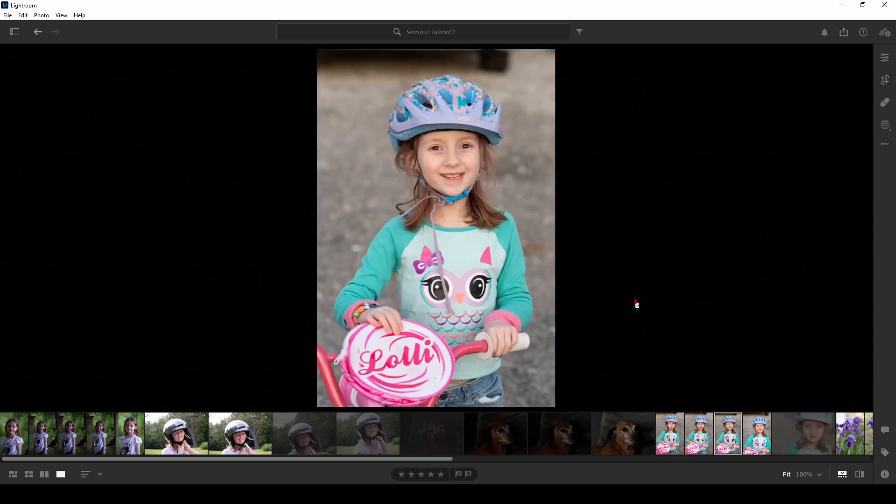
key("x")
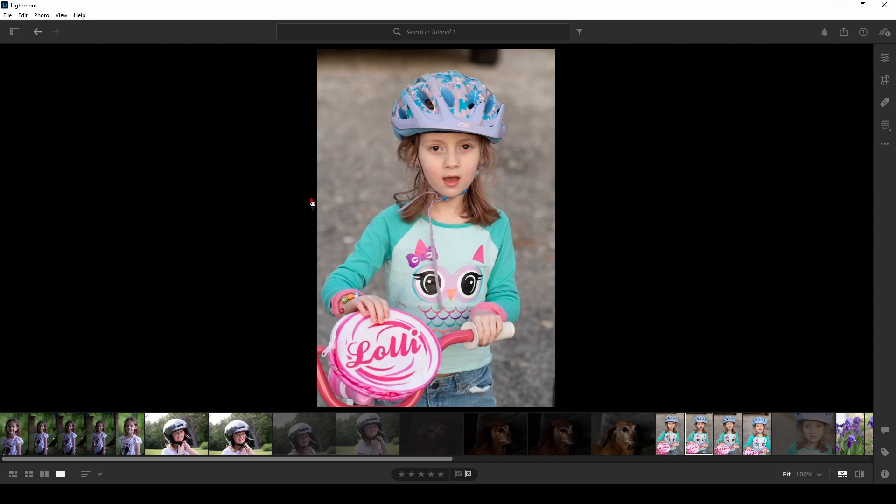
key("Left")
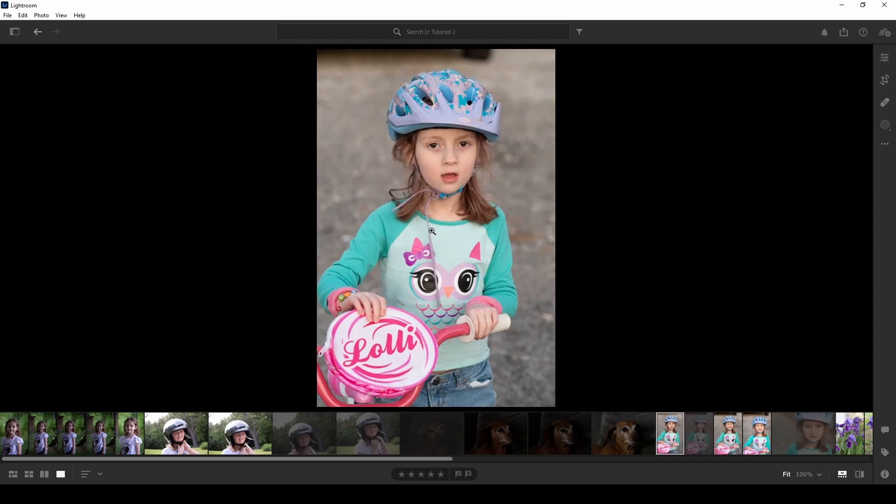
key("x")
Rate the fourth bike-helmet photo, the tighter smiling shot, one star and compare it with the other smiling photo
key("Right")
key("Right")
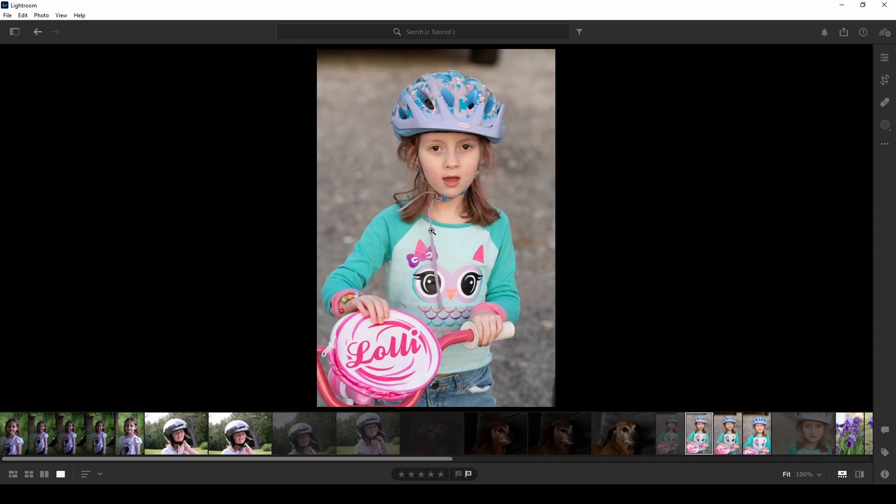
key("Right")
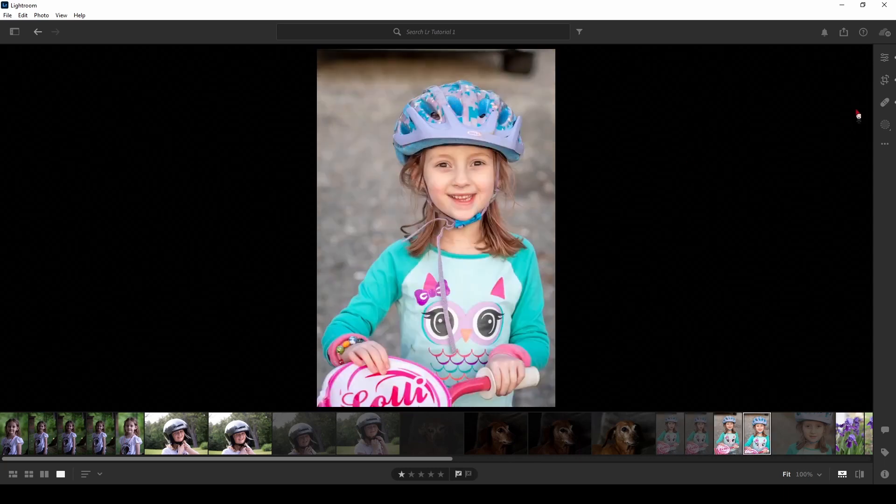
key("1")
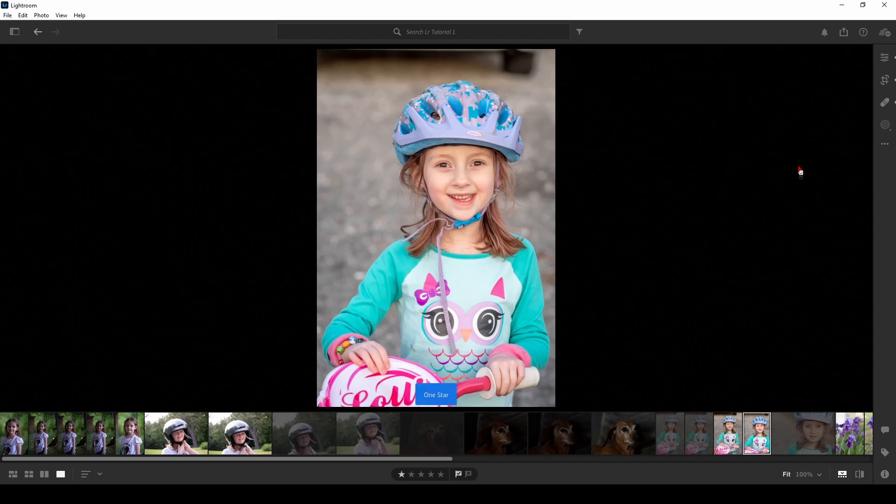
key("Left")
key("Right")
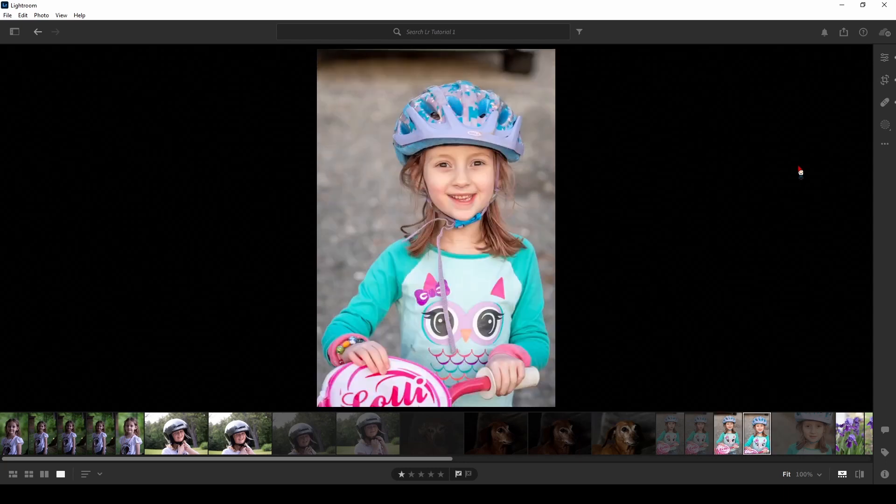
key("Left")
key("Right")
key("Left")
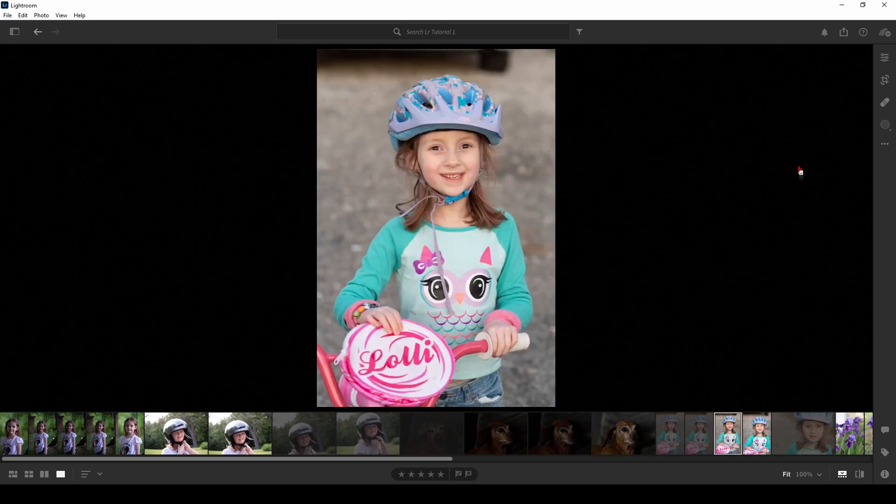
key("Right")
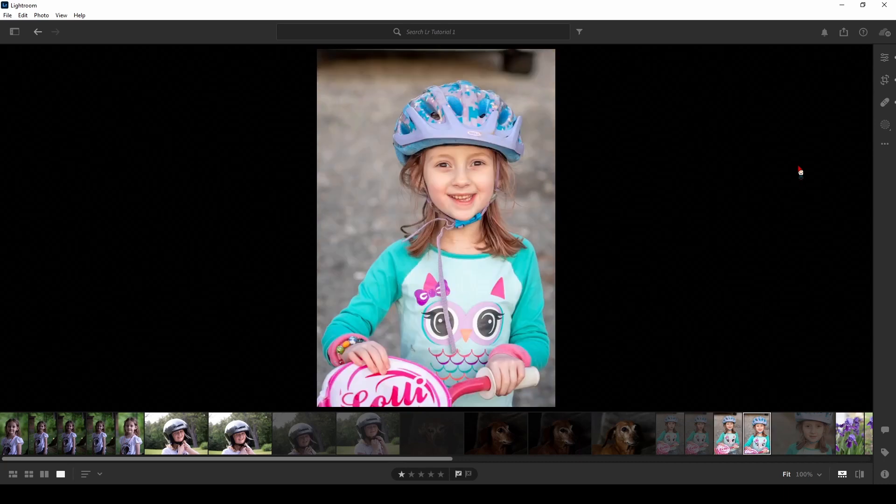
Review all the purple iris photos, from the first close-up to the wider garden shots and back
key("Right")
key("Right")
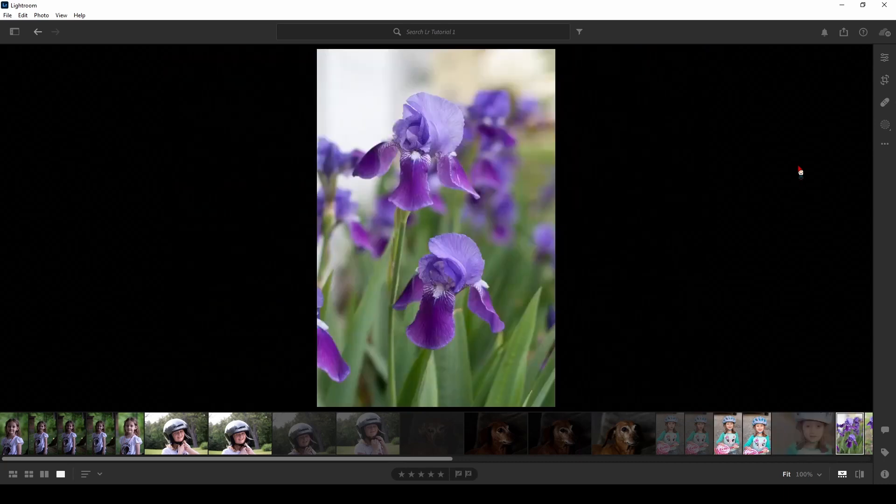
key("Right")
key("Right")
key("Right")
key("Right")
key("Right")
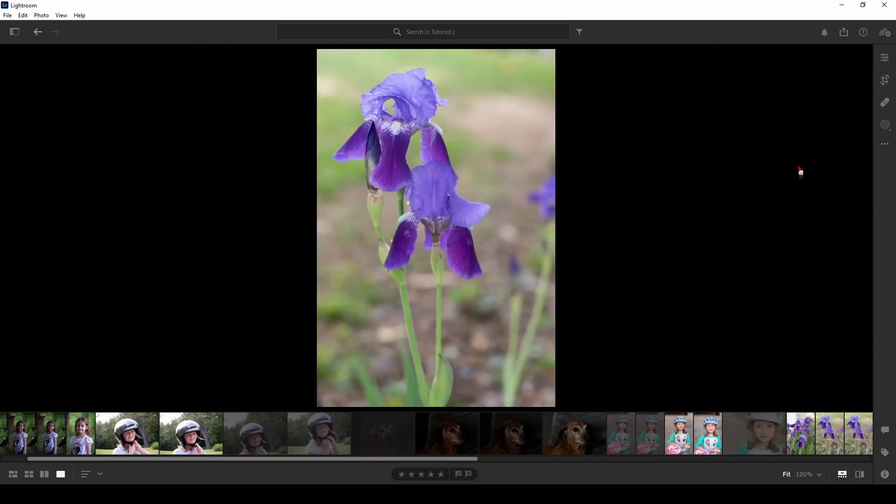
key("Right")
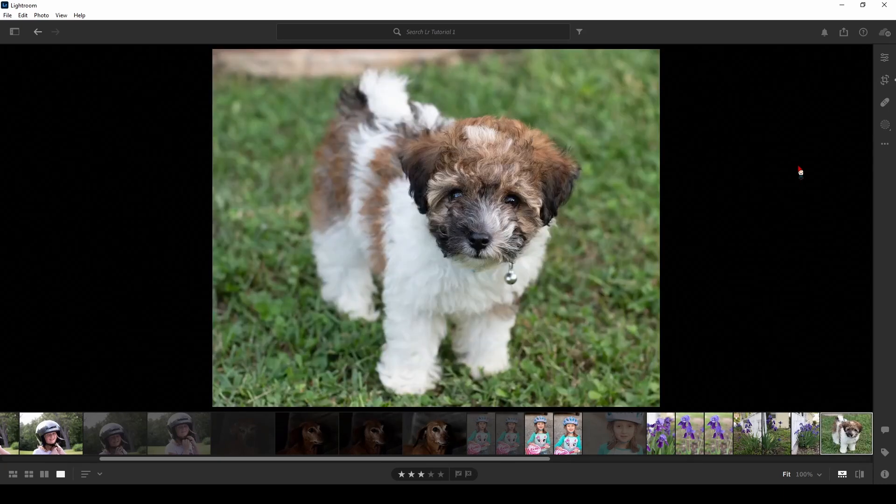
key("Left")
key("Left")
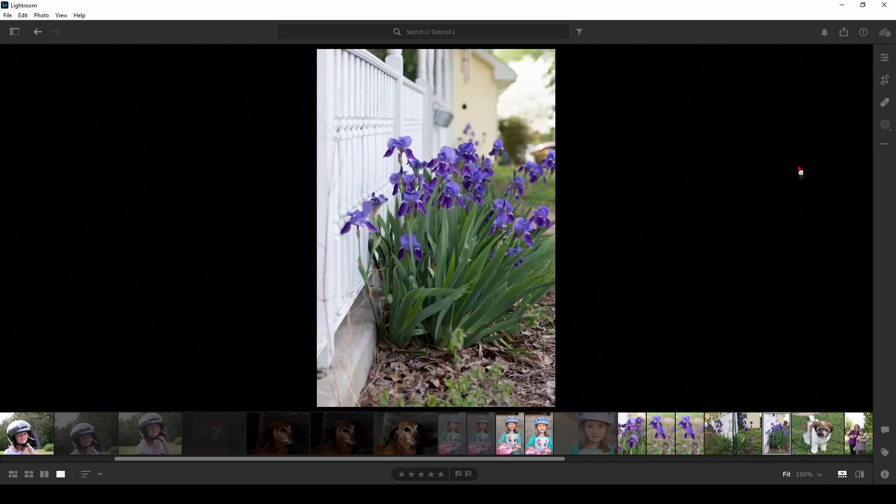
key("Left")
key("Left")
key("Left")
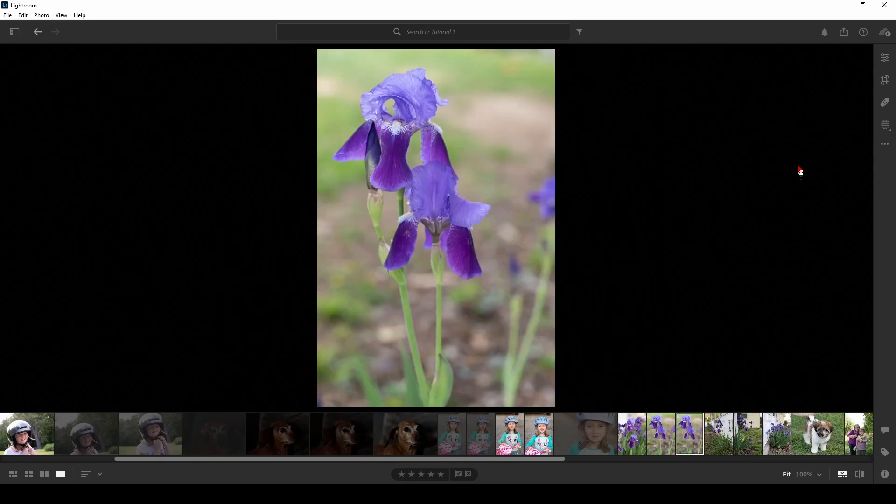
key("Left")
key("Left")
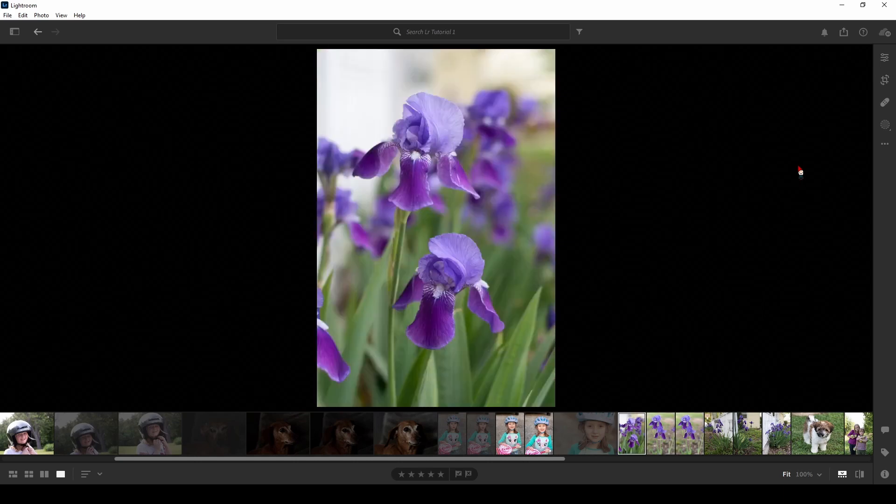
Compare the iris close-ups and rate the third one, with two blooms against the blurred lawn, one star
key("Right")
key("Right")
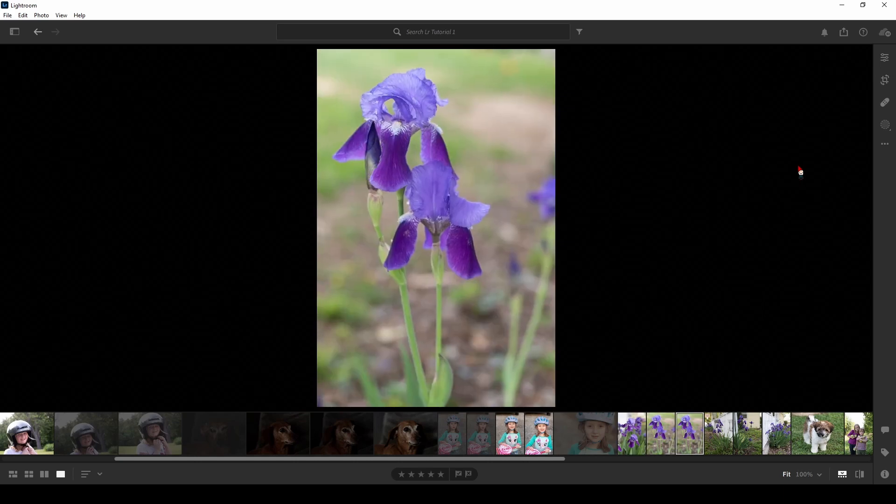
key("Left")
key("Left")
key("Right")
key("Right")
key("1")
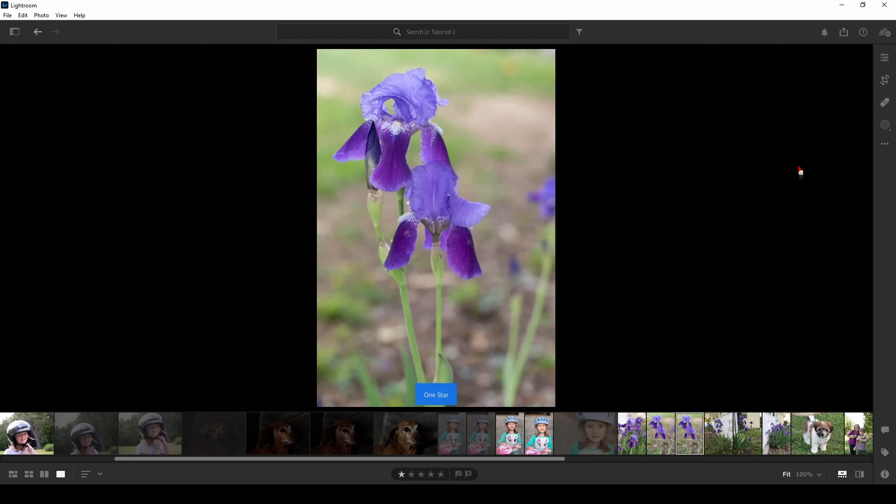
Compare the iris close-ups once more, and examine the three wider shots of irises beside the white fence and house
key("Left")
key("Left")
key("Right")
key("Right")
key("Right")
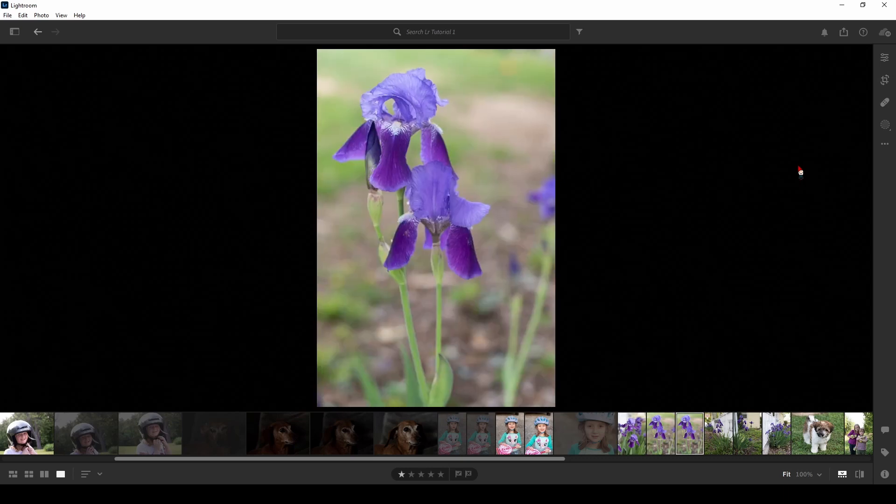
key("Right")
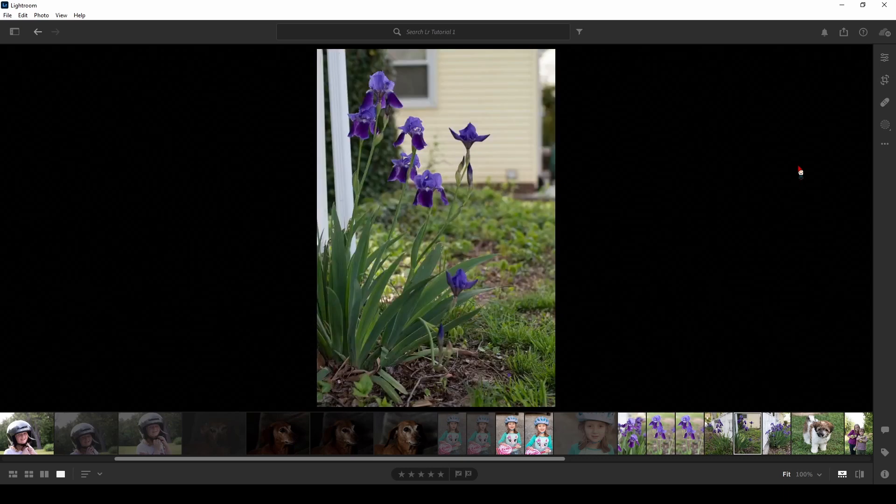
key("Left")
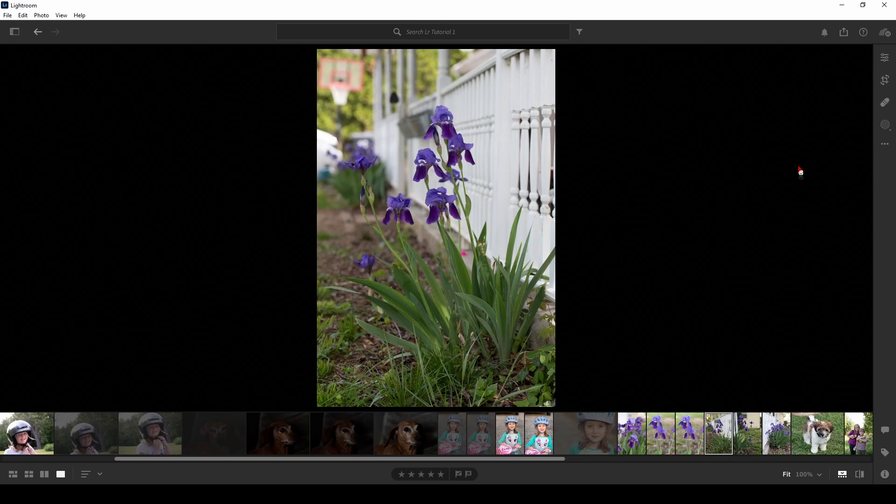
key("Right")
key("Right")
key("Right")
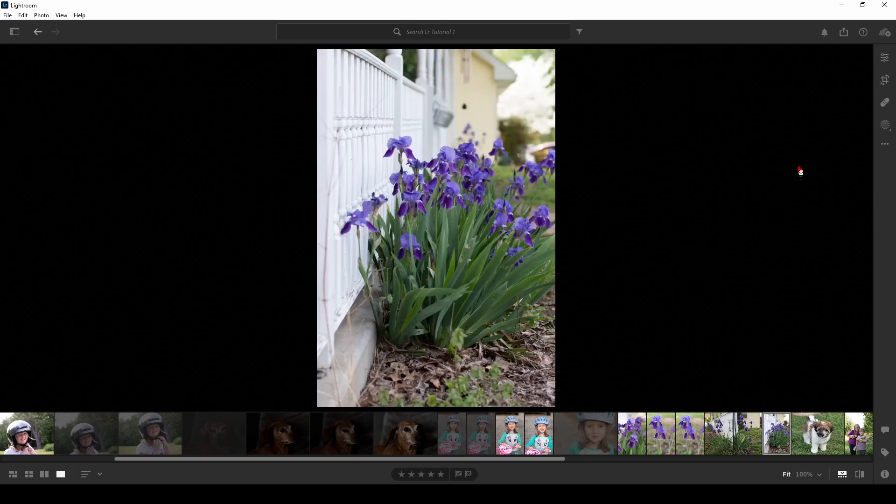
Look through the apple-picking photos and rate the boy with the scrunched-up face one star
key("Right")
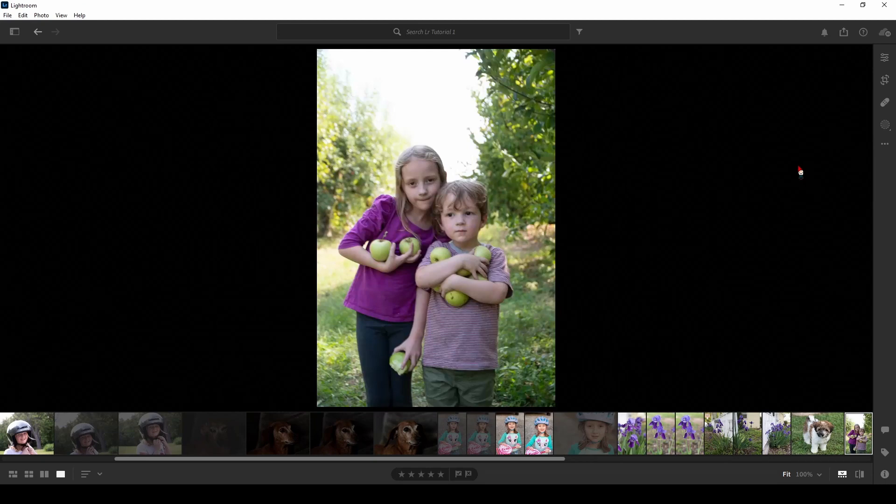
key("Right")
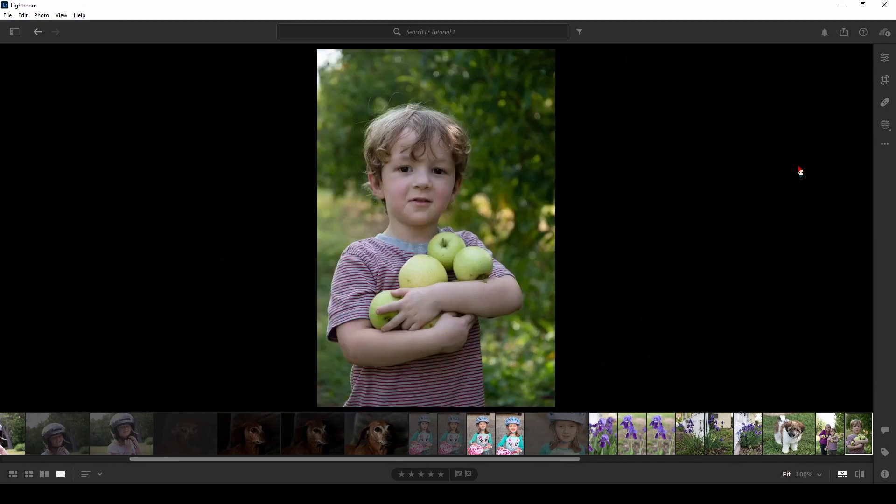
key("Right")
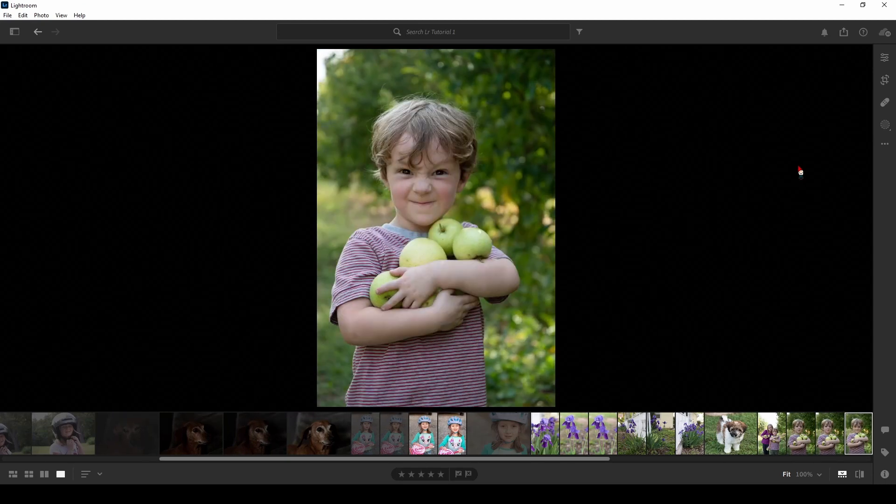
key("1")
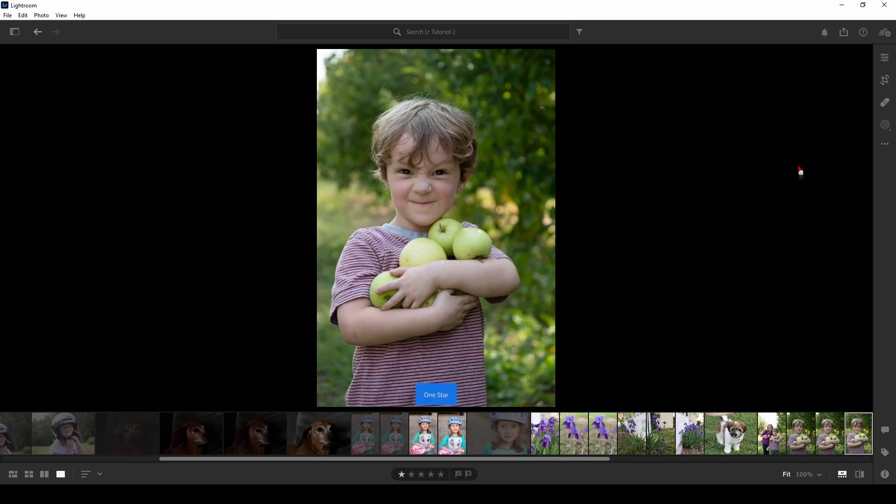
Flag the two other photos of the boy with apples and the photo of both children as rejected
key("Left")
key("x")
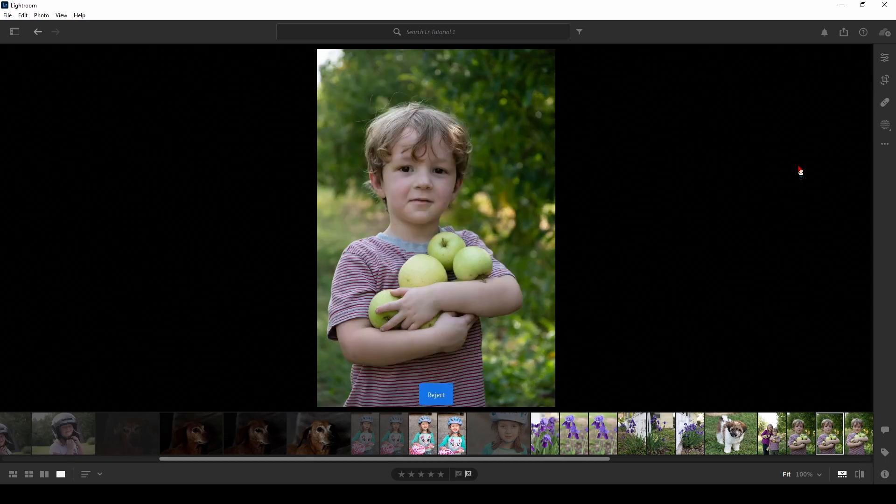
key("Left")
key("x")
key("Left")
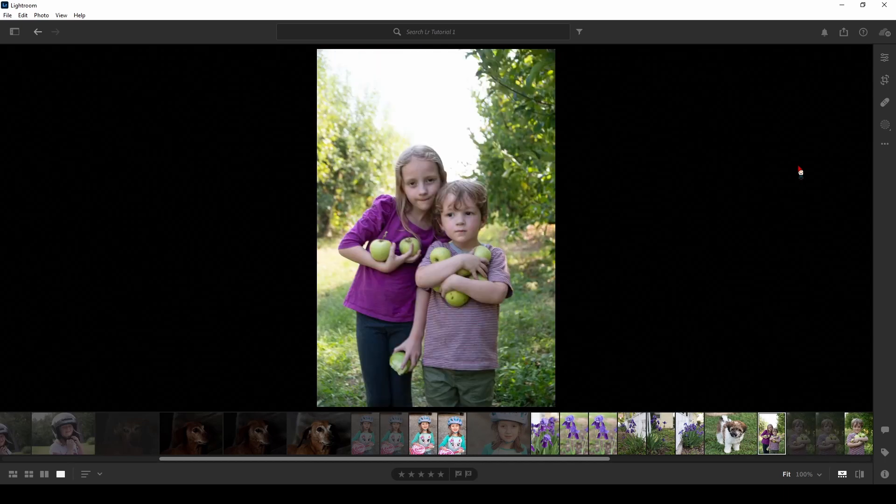
key("x")
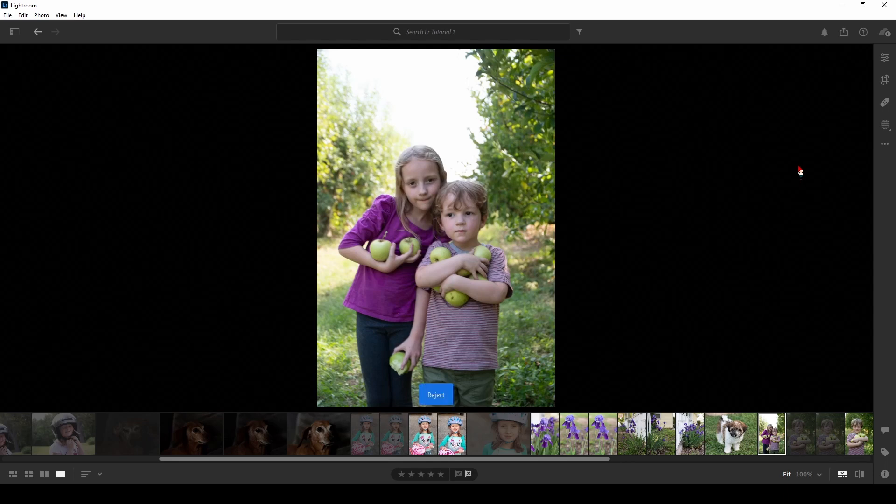
Compare the four black-and-white puppy photos and flag the first three as rejected
key("Left")
key("Right")
key("Right")
key("Right")
key("Right")
key("Right")
key("Right")
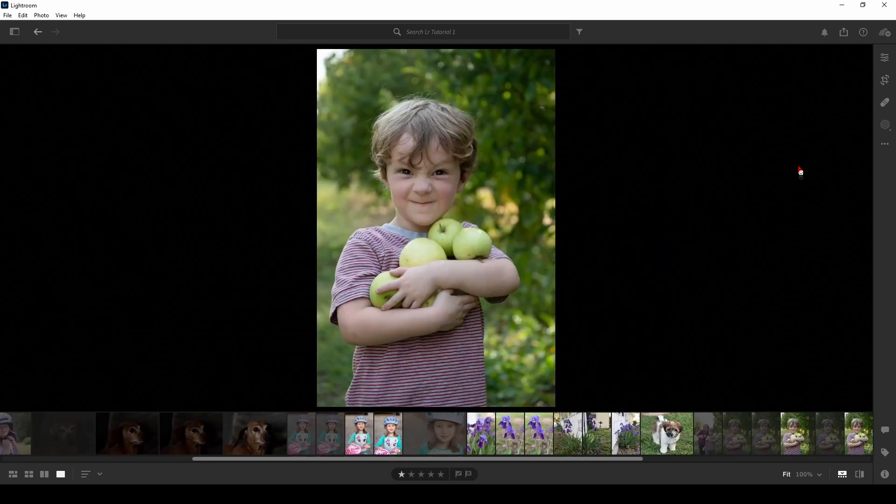
key("Right")
key("Right")
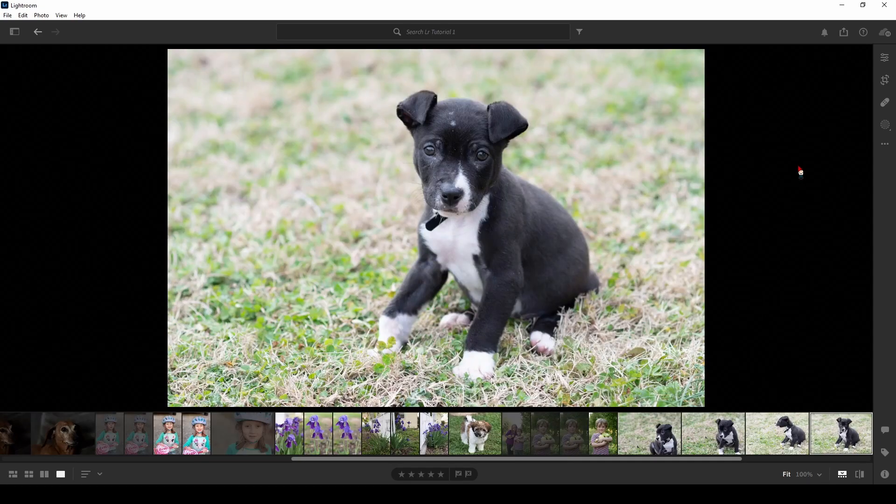
key("Left")
key("Left")
key("Left")
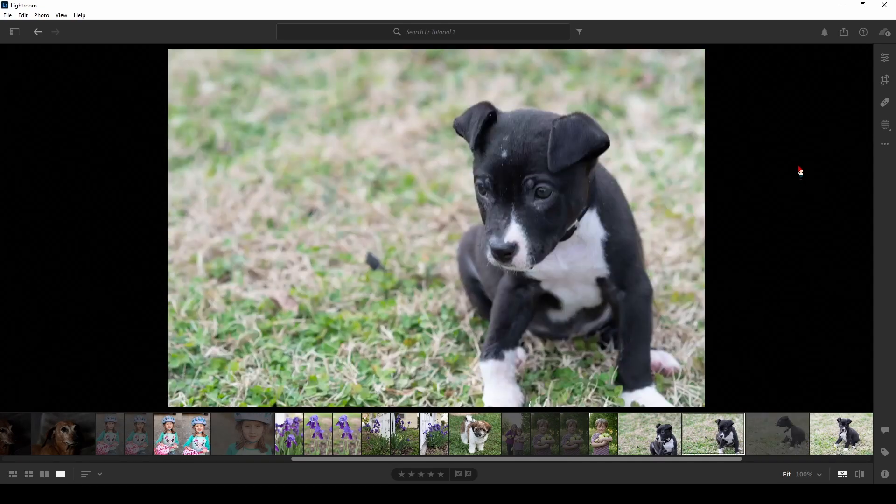
key("Right")
key("Right")
key("Right")
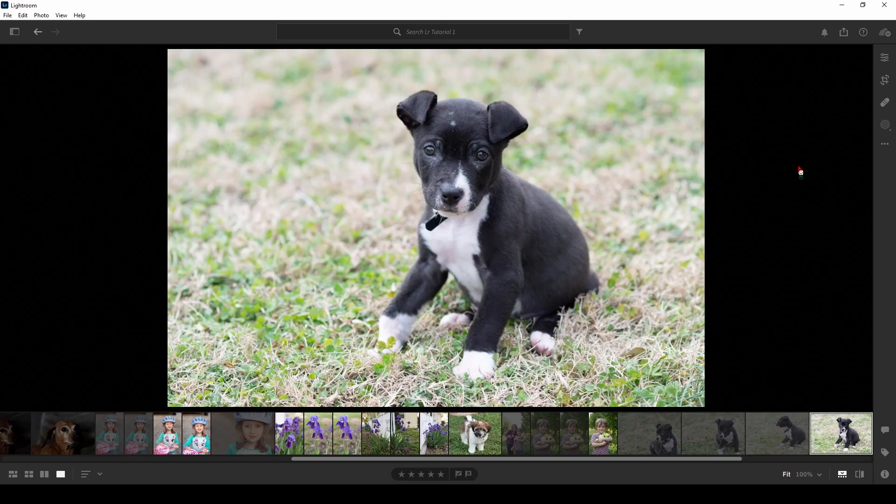
Flag the archery target photo as rejected and go on to the photo of the girl drawing a bow
key("Right")
key("Left")
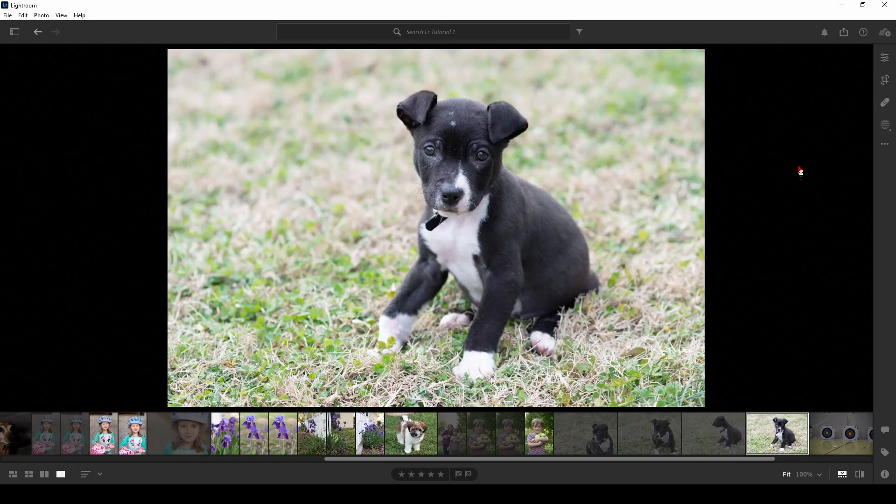
key("Right")
key("Right")
key("Left")
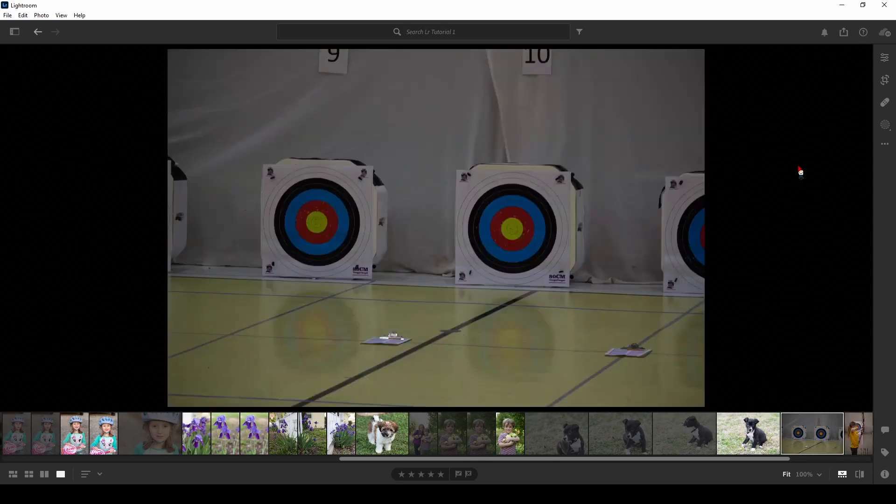
key("Right")
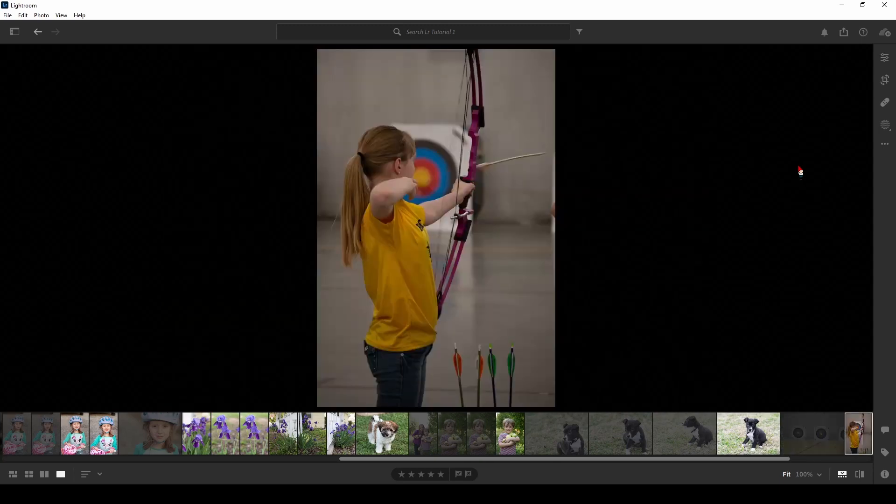
Rate the archery girl and fireworks photos one star, and flag the photo of the girl with her mouth open as rejected
key("Right")
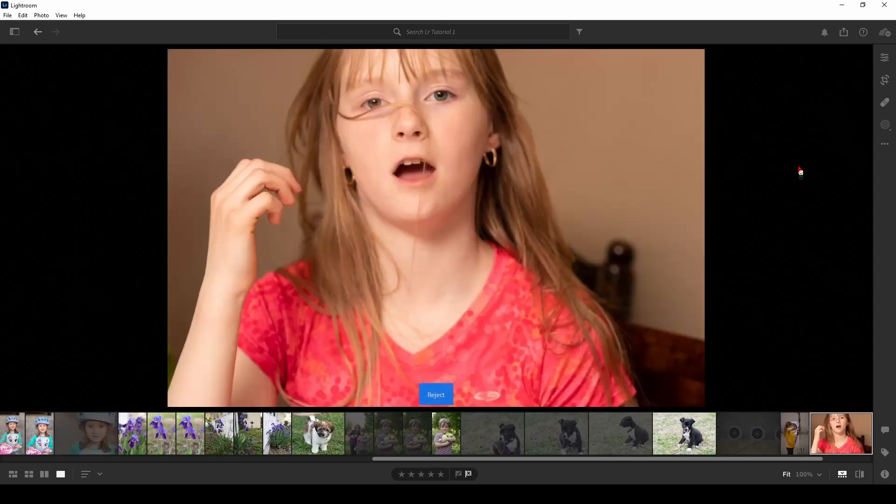
key("Right")
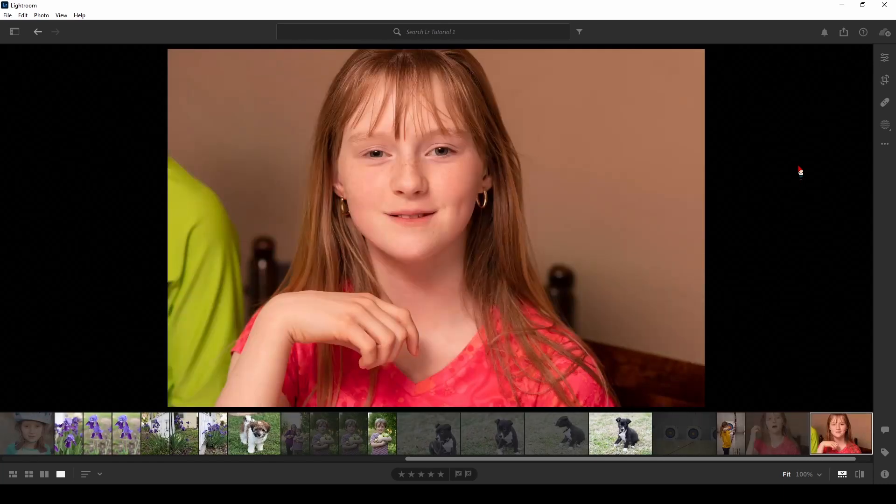
key("Right")
key("1")
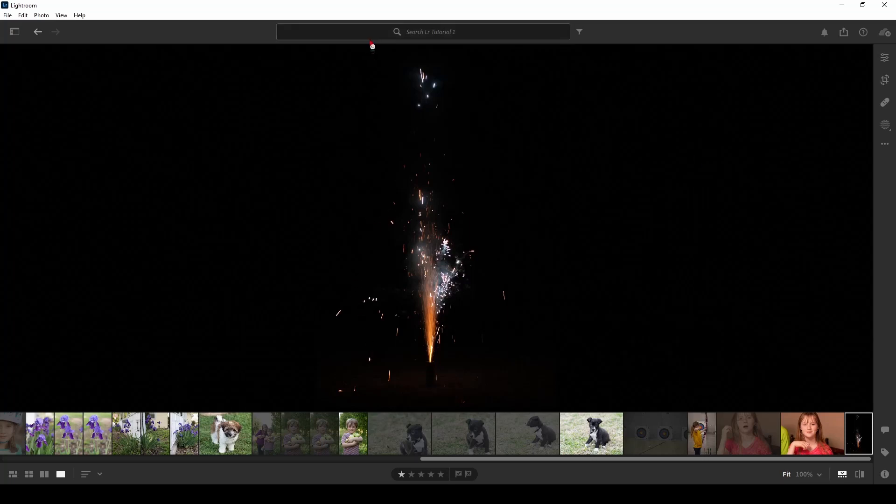
Filter the Lr Tutorial 1 album to rejected photos and delete all 14 of them
left_click(353, 32)
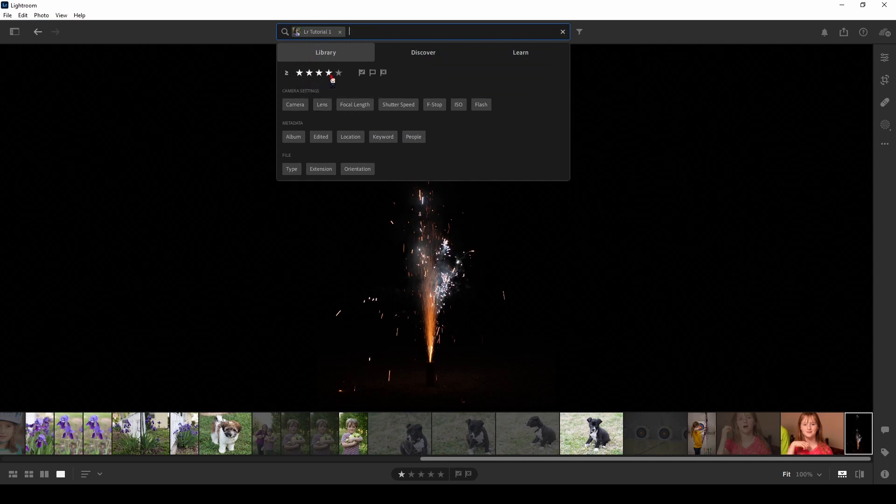
left_click(382, 73)
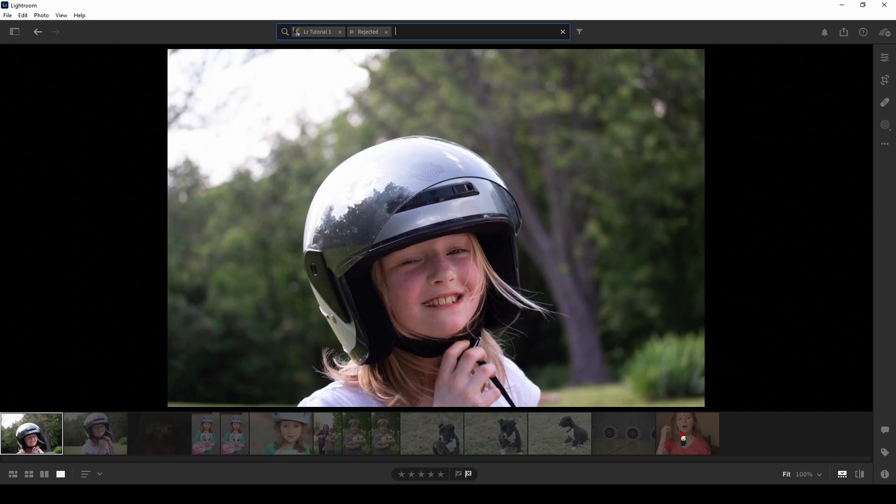
left_click(681, 432, "shift")
right_click(682, 437)
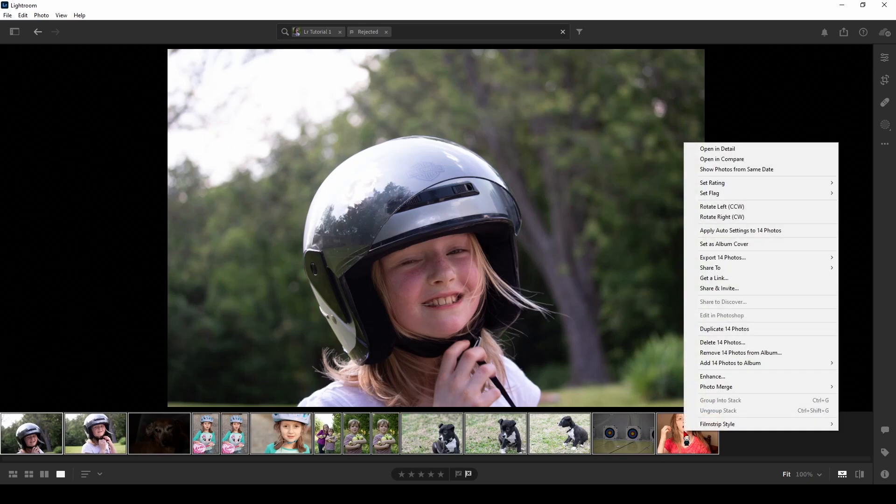
left_click(721, 343)
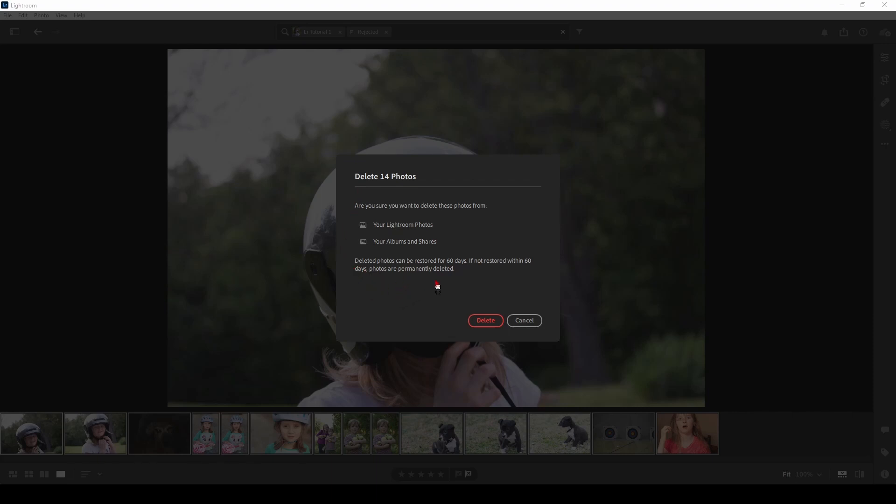
left_click(485, 321)
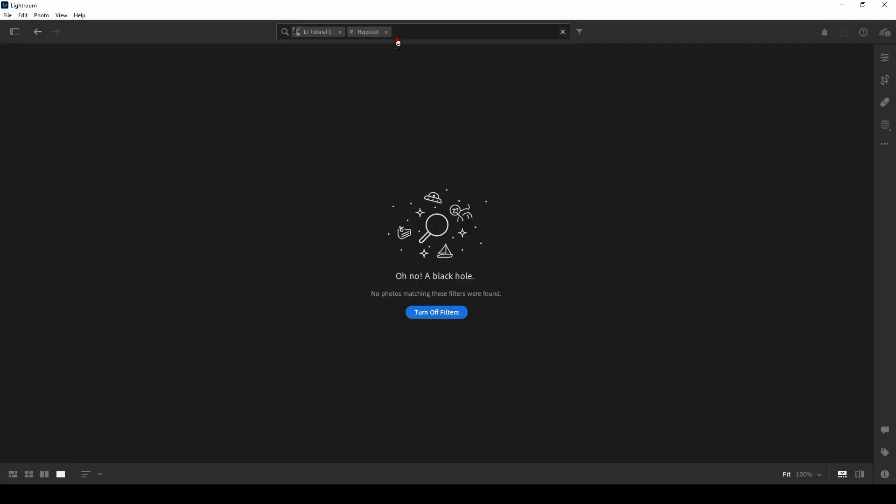
Remove the Rejected filter and show only photos rated one star or higher
left_click(386, 32)
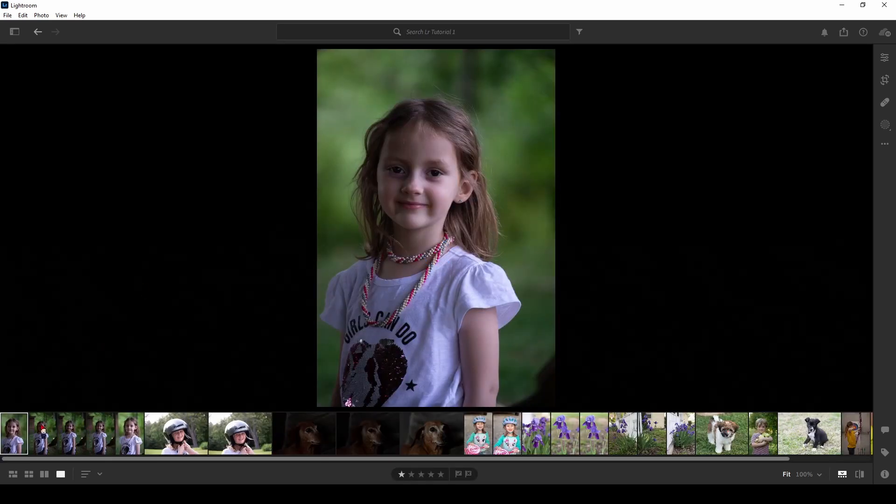
left_click(347, 32)
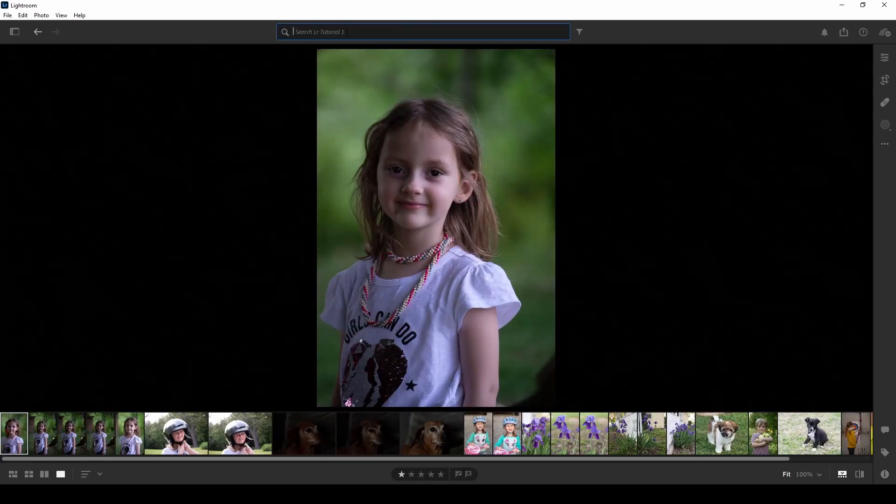
left_click(300, 73)
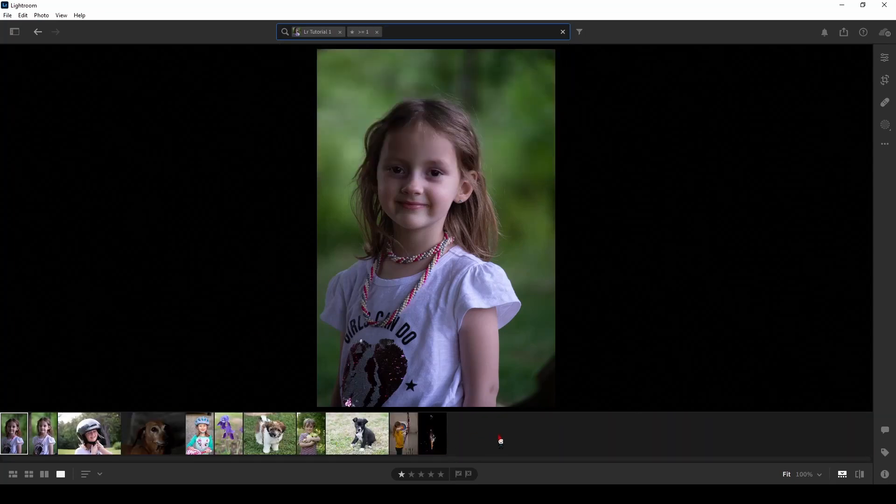
Look through the starred photos one by one and return to the first portrait of the girl with necklaces
key("Right")
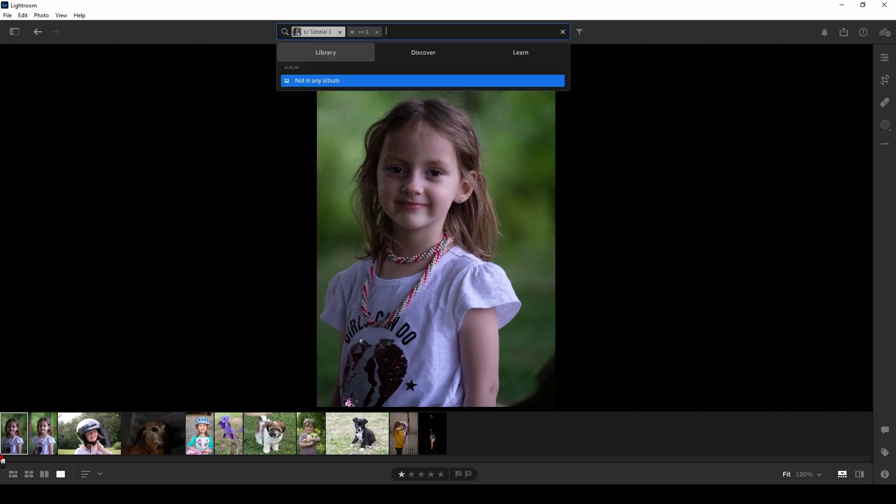
left_click(18, 447)
key("Right")
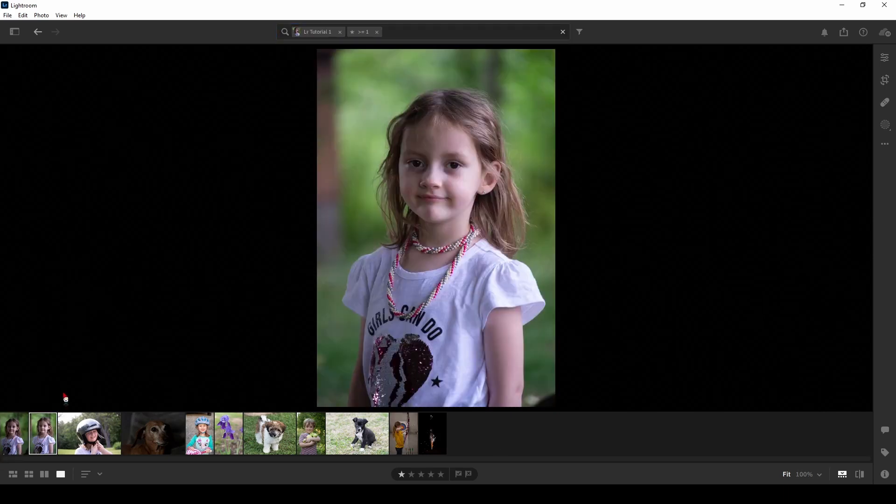
key("Left")
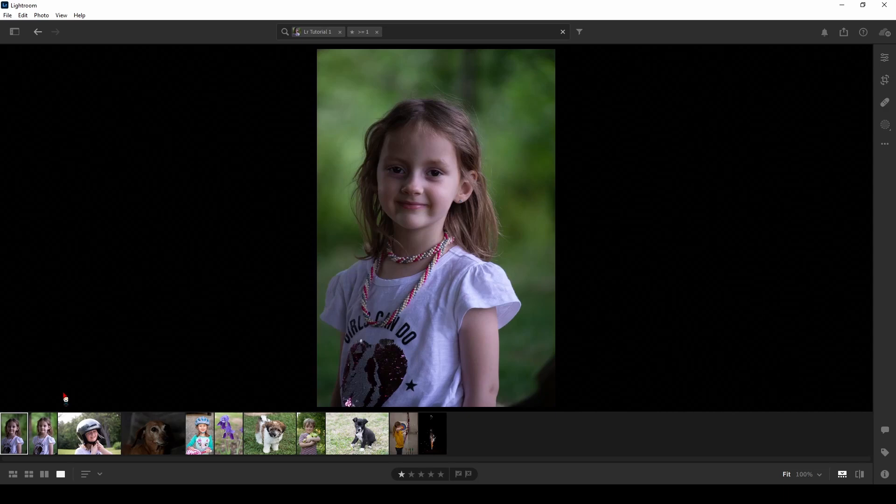
key("Right")
key("Right")
key("Right")
key("Right")
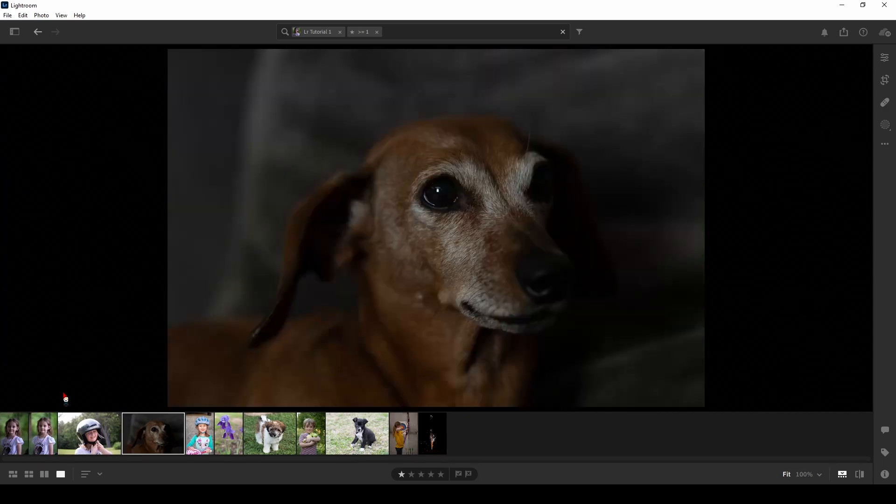
key("Right")
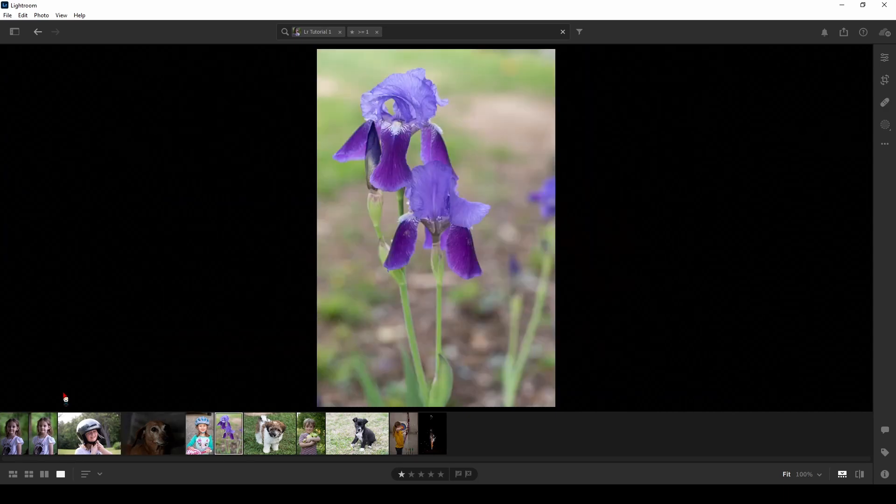
key("Right")
key("Right")
key("Right")
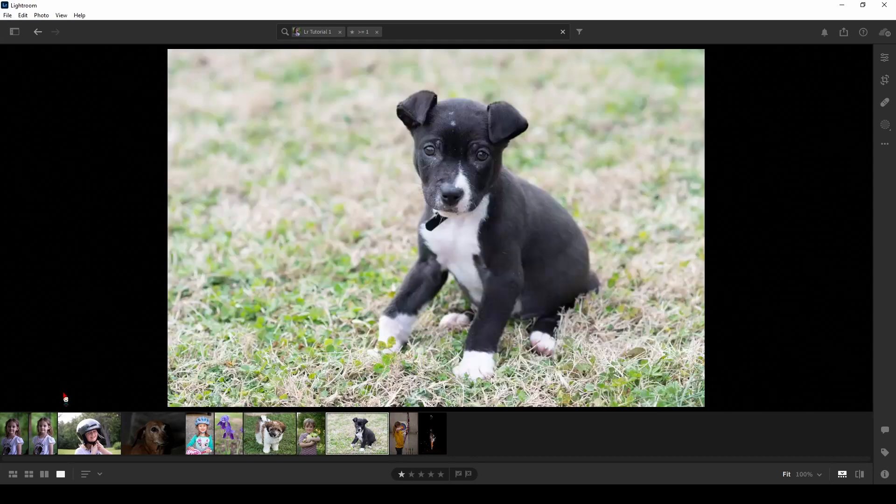
key("Right")
key("Home")
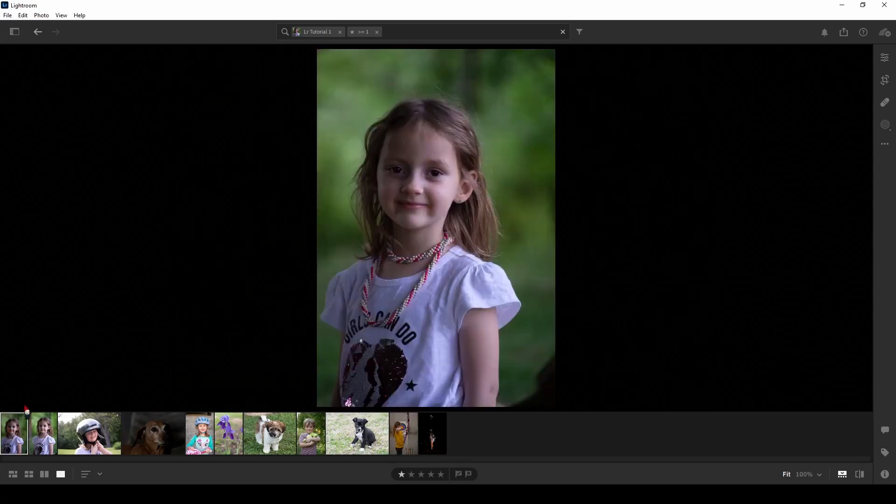
Compare the two portraits of the girl with necklaces and remove the star from the second one
key("Right")
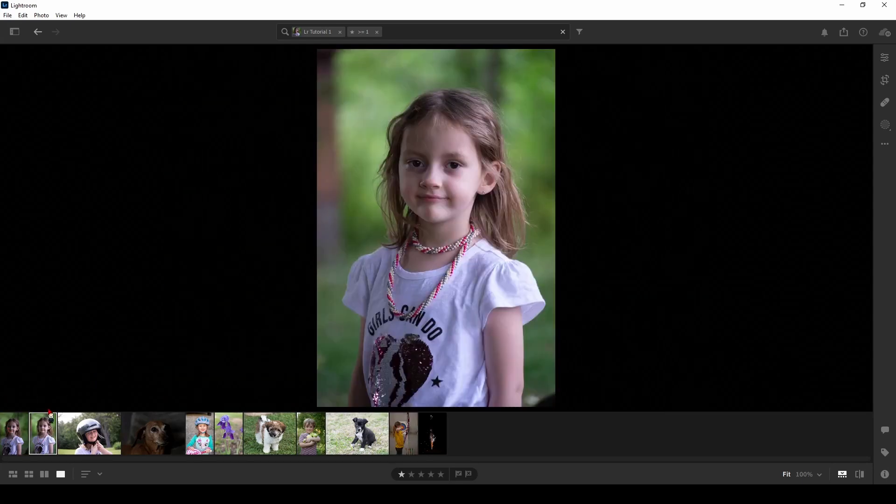
key("Left")
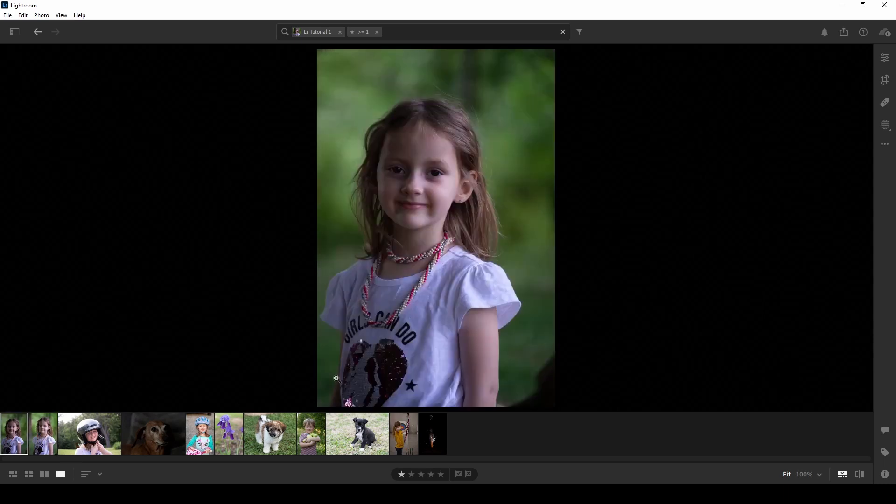
key("Right")
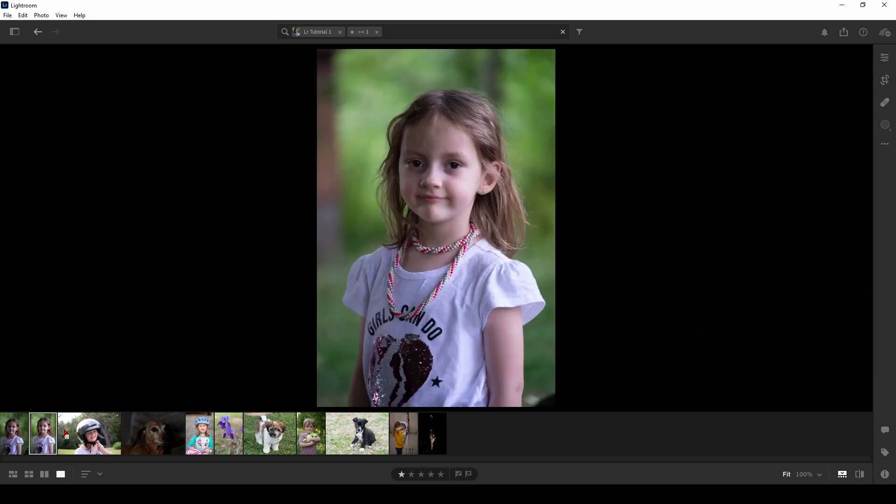
left_click(402, 476)
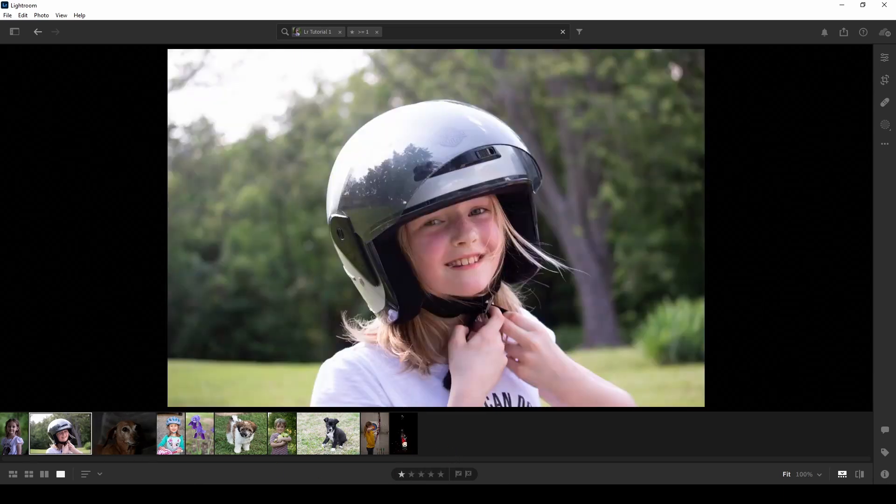
Select all ten starred photos, from the necklace portrait to the fireworks, and duplicate them
left_click(383, 439)
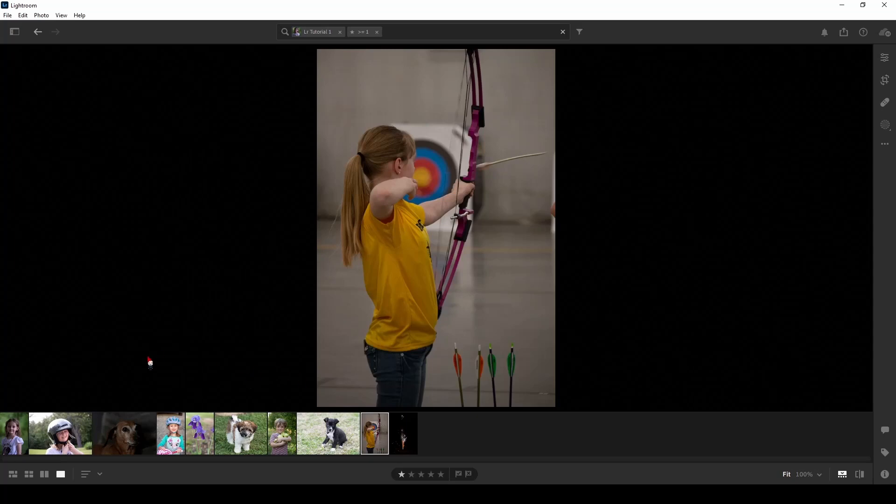
left_click(21, 441)
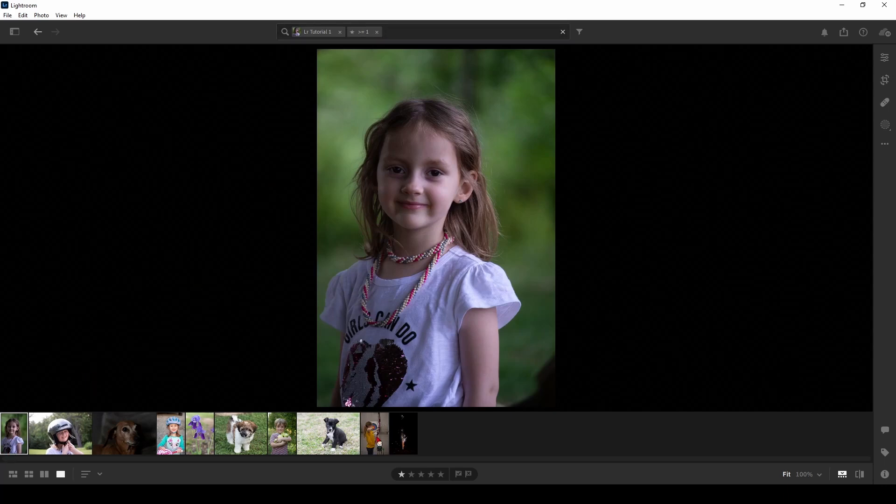
right_click(412, 440)
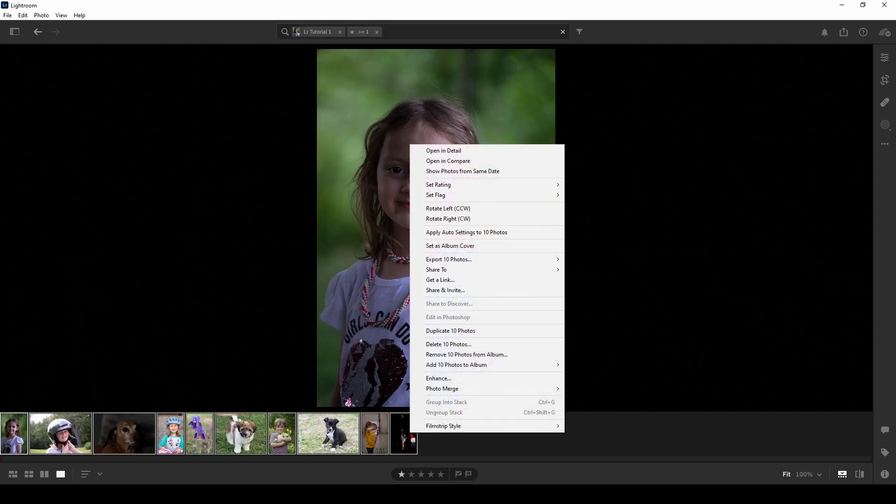
mouse_move(437, 392)
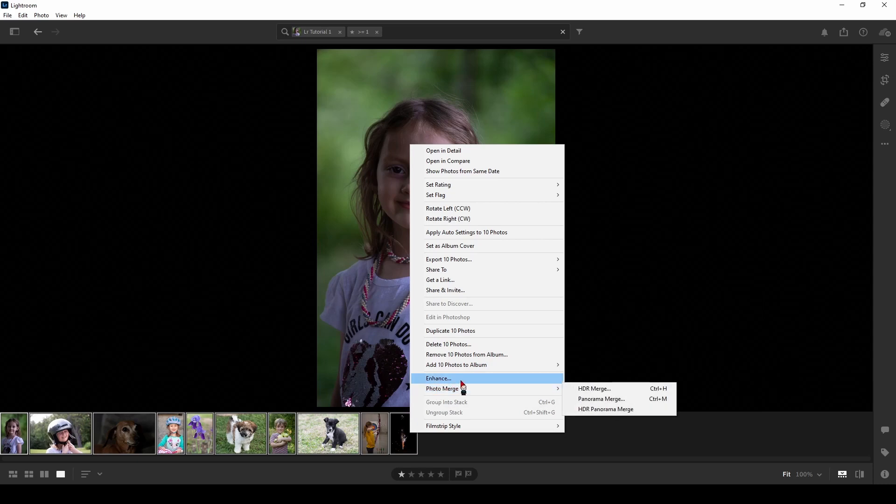
mouse_move(473, 369)
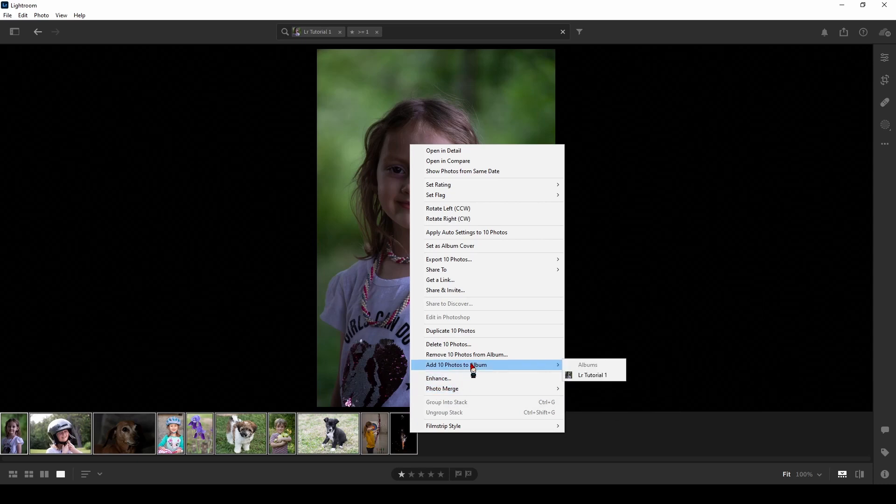
left_click(468, 332)
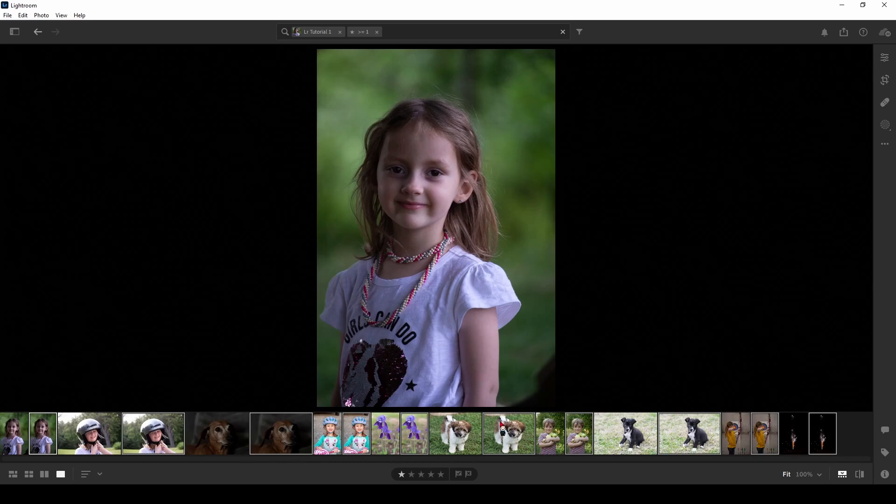
Crop the first necklace portrait slightly inward from its upper-right corner and set the crop aspect ratio to 9 x 16
left_click(23, 434)
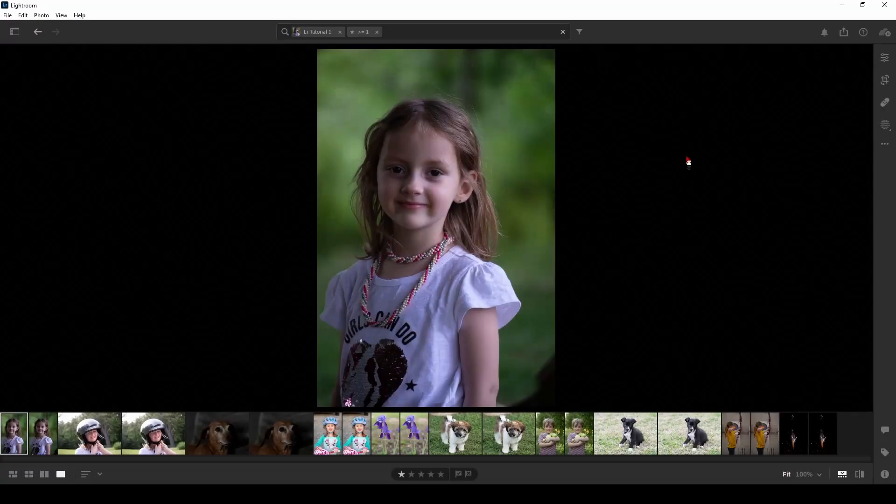
left_click(886, 81)
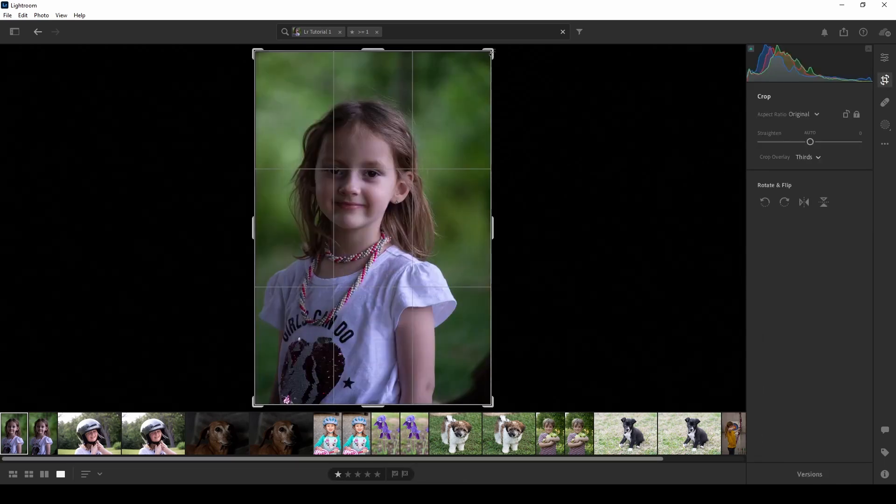
left_click_drag(491, 53, 486, 52)
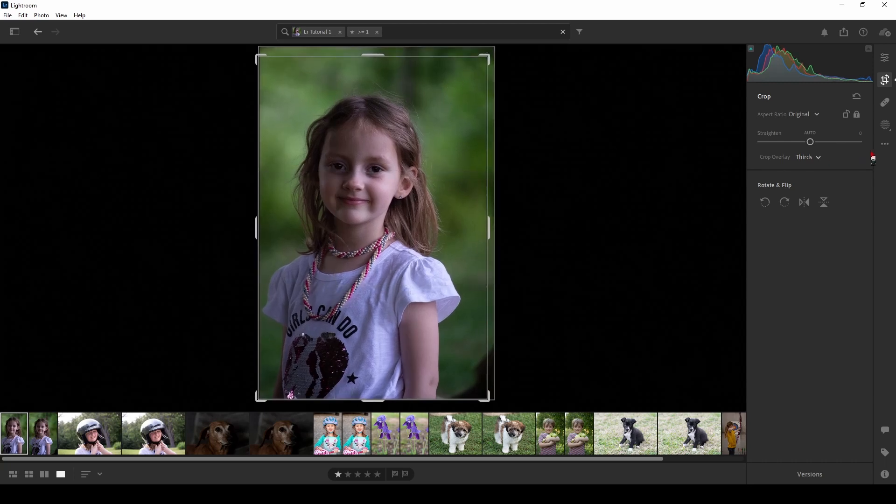
left_click(817, 115)
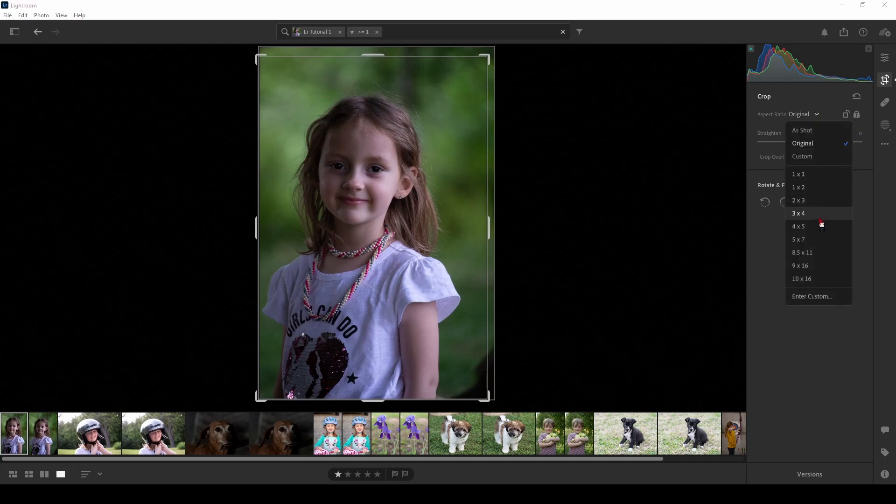
left_click(812, 265)
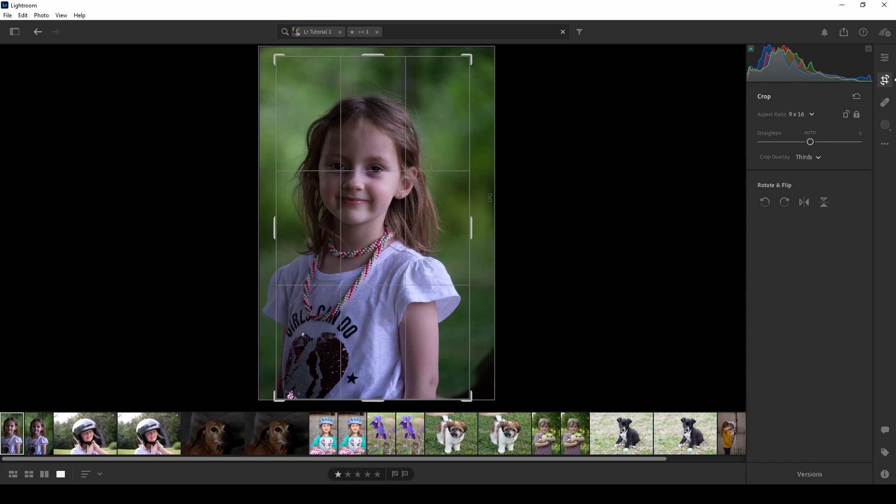
Shift the portrait within the crop frame and rotate it to about -6.5 degrees
left_click_drag(359, 193, 381, 178)
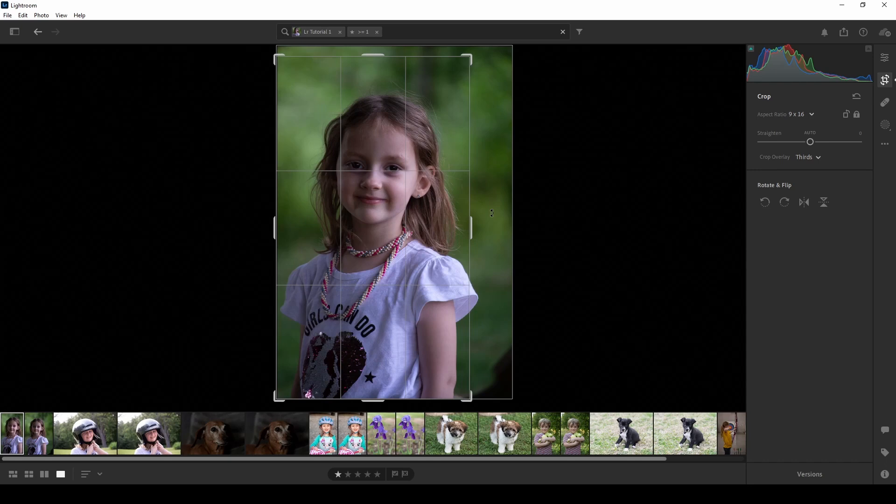
left_click_drag(492, 213, 541, 208)
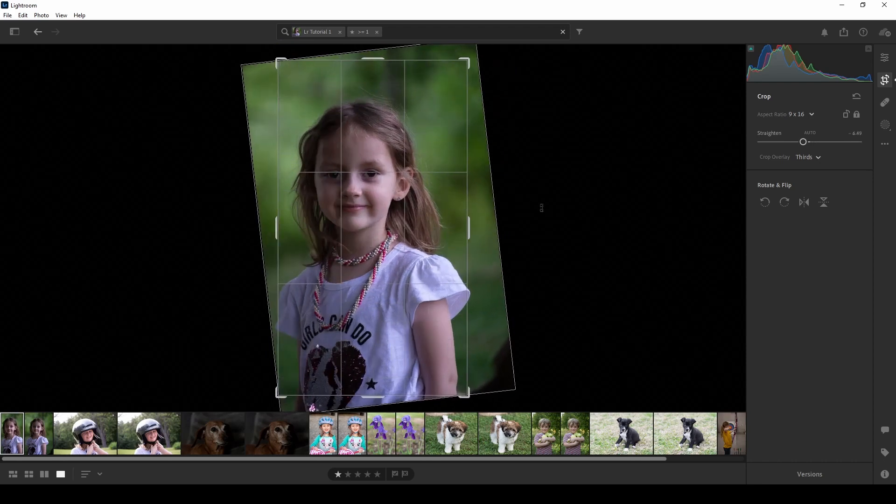
Undo the portrait's rotation and switch from cropping to the edit adjustments
key("ctrl+z")
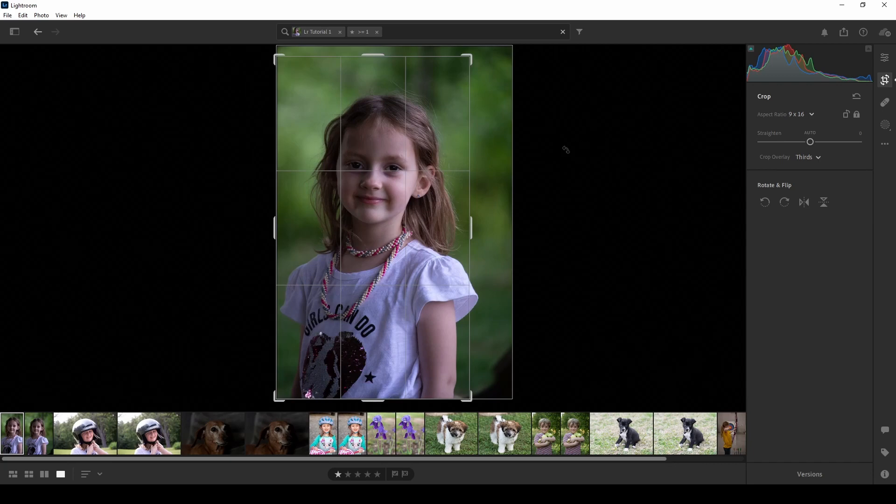
key("e")
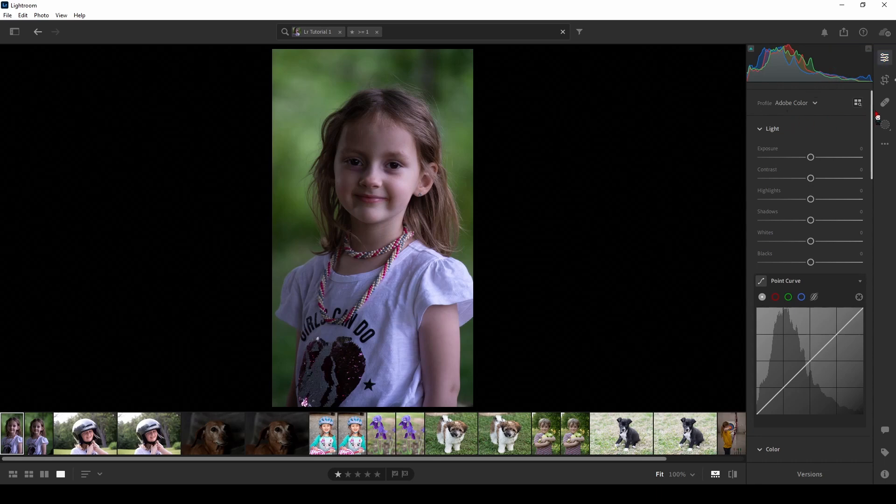
mouse_move(873, 118)
left_mouse_down()
mouse_move(874, 385)
mouse_move(873, 116)
left_mouse_up()
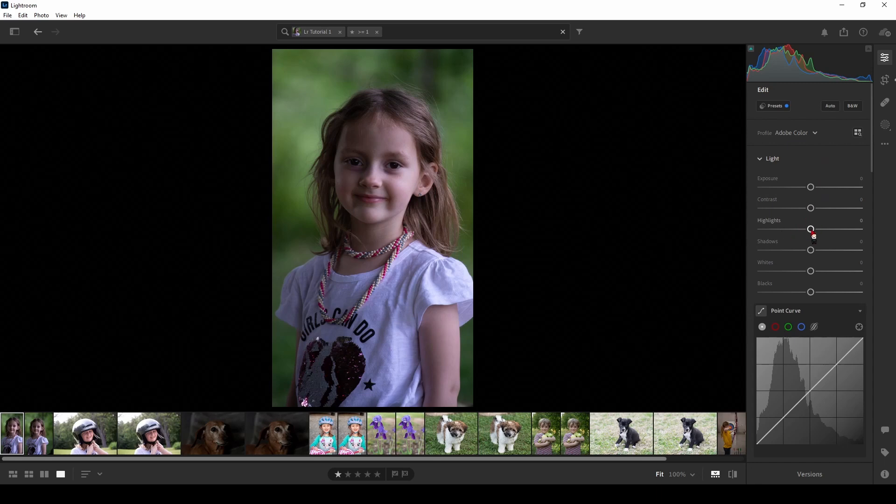
Set the portrait's Highlights to -100, Shadows to +100, Whites to +36 and Blacks to -18, and compare it with the unedited duplicate
left_click_drag(811, 229, 762, 231)
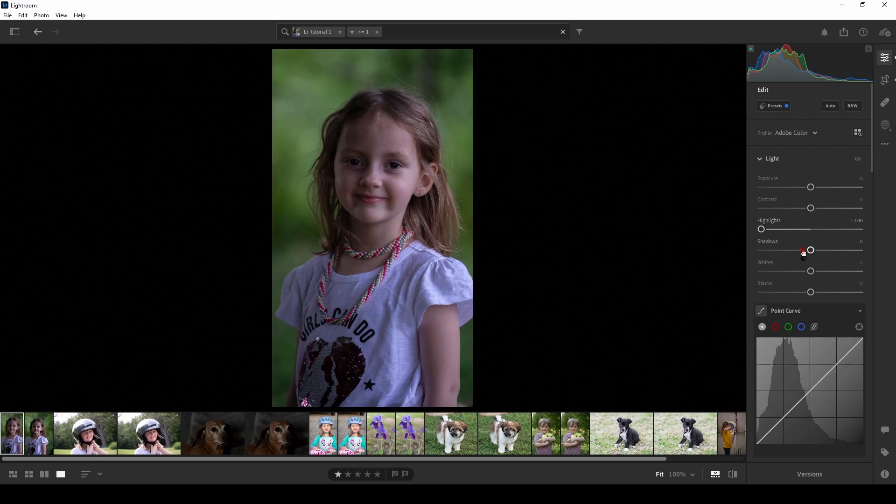
left_click_drag(809, 251, 868, 259)
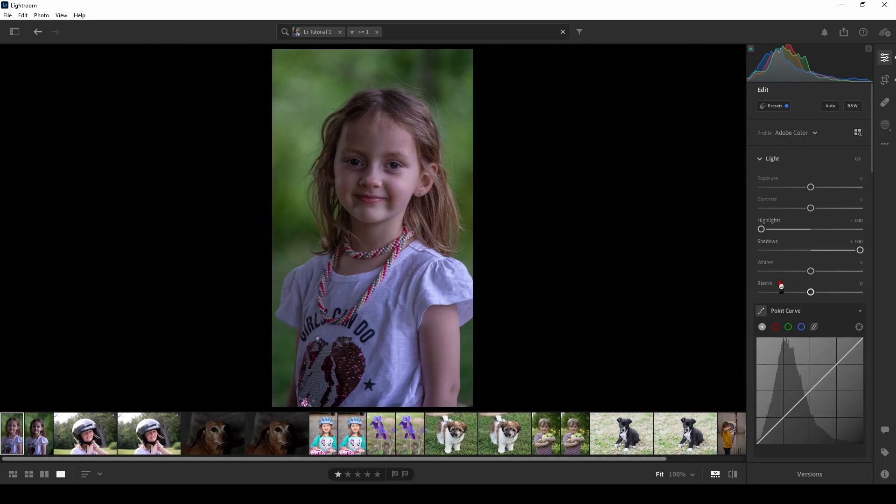
key("alt")
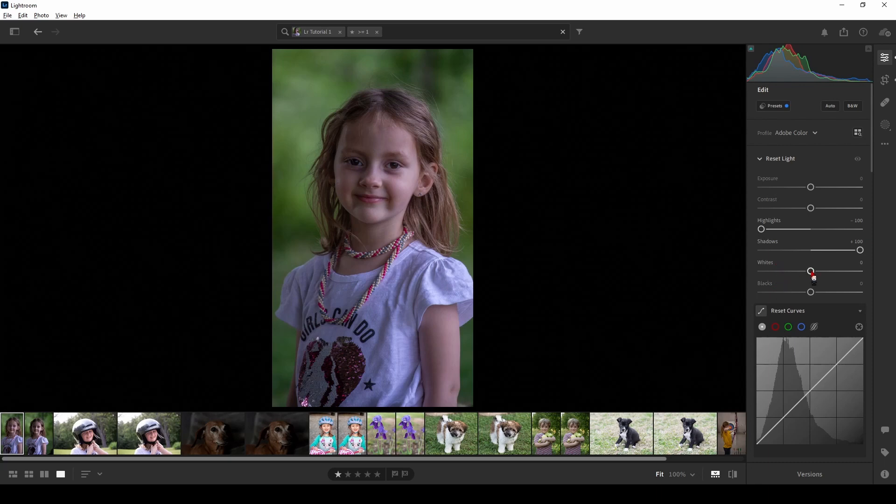
left_click_drag(811, 272, 831, 275)
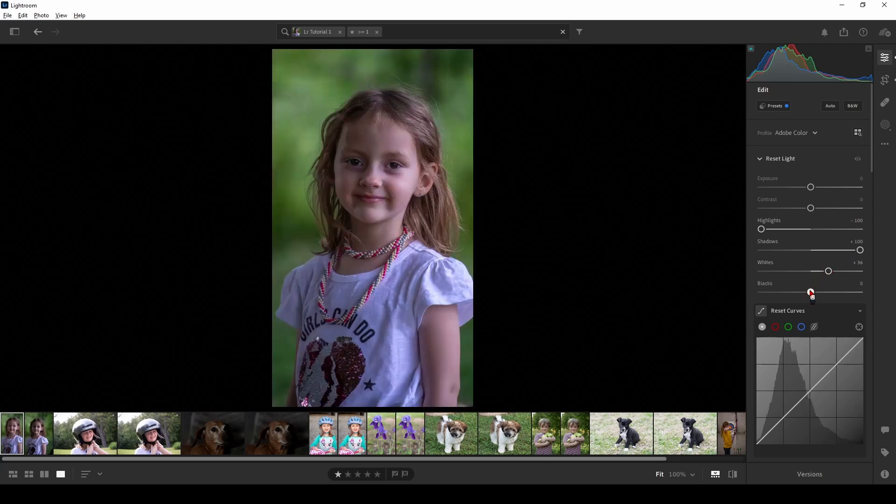
left_click_drag(811, 292, 802, 292)
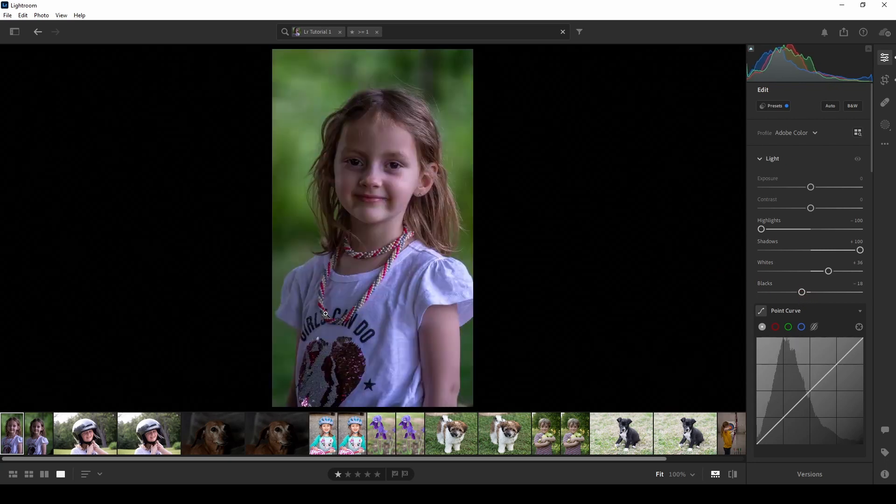
left_click(44, 440)
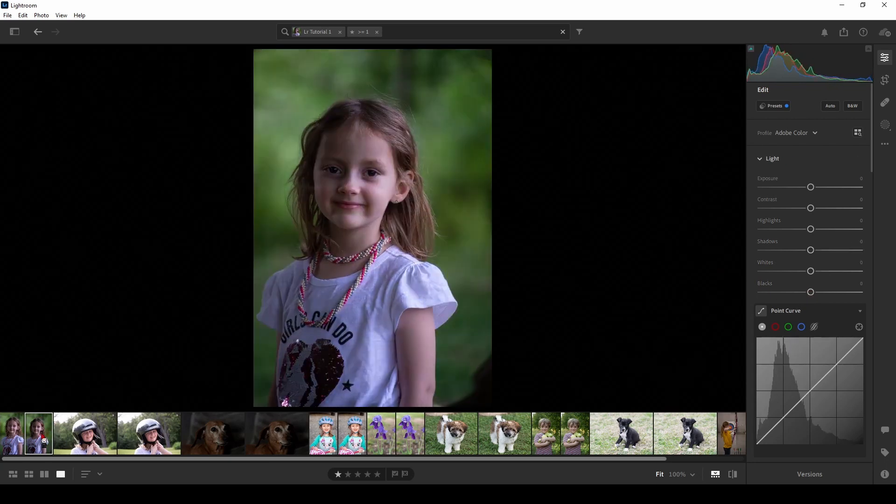
left_click(12, 441)
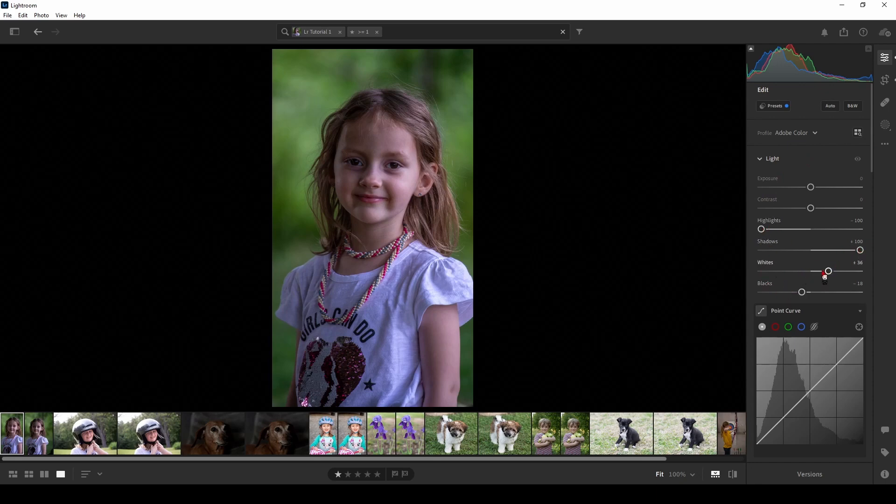
Fine-tune the portrait's Whites to +27 and Blacks to -15 using the clipping preview
key("alt")
left_click_drag(830, 273, 833, 271)
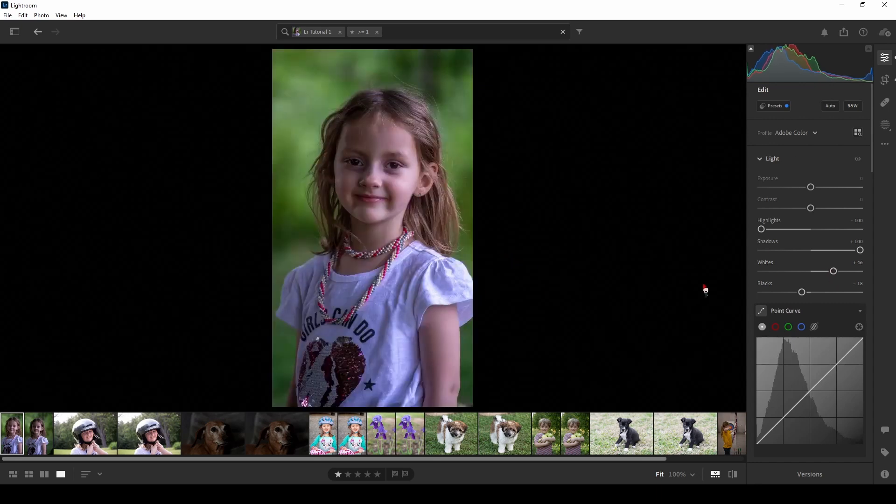
key("alt")
left_click_drag(802, 292, 834, 279)
key("alt")
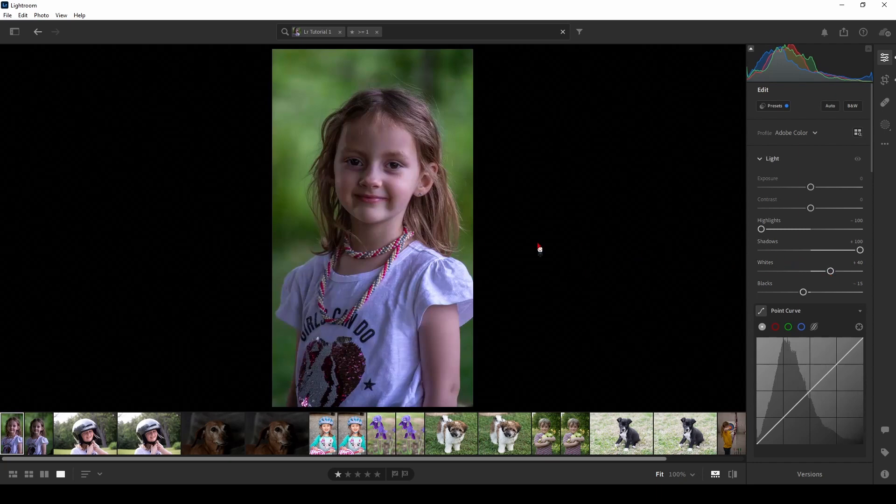
key("alt")
left_click_drag(831, 274, 821, 271)
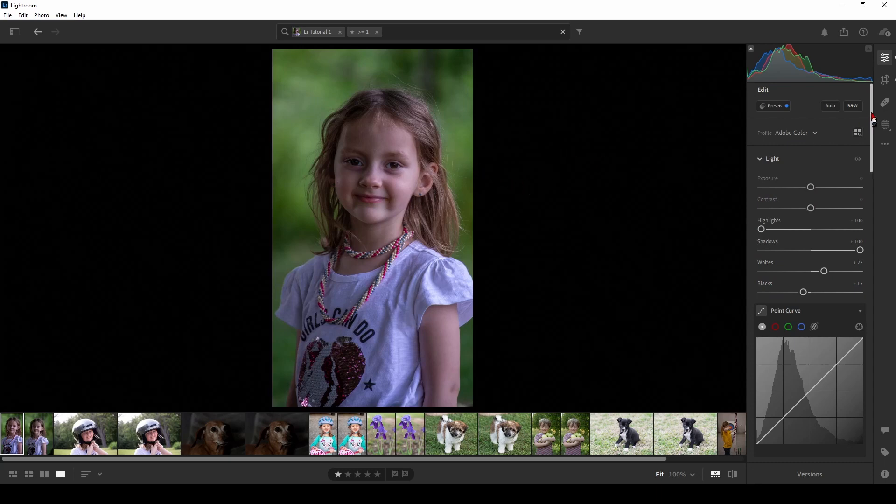
Adjust the portrait's white balance to Temp 5,735 and Tint +14, and compare it with the unedited duplicate
left_click_drag(872, 114, 859, 194)
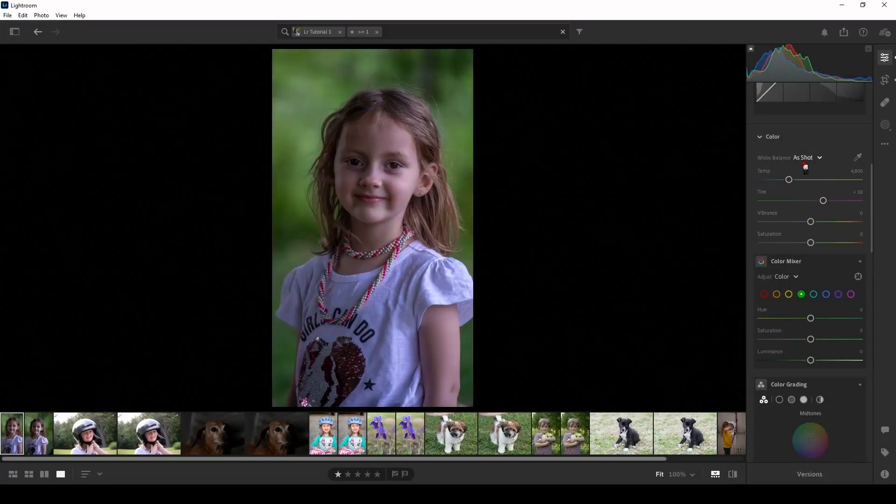
left_click(806, 159)
left_click(812, 206)
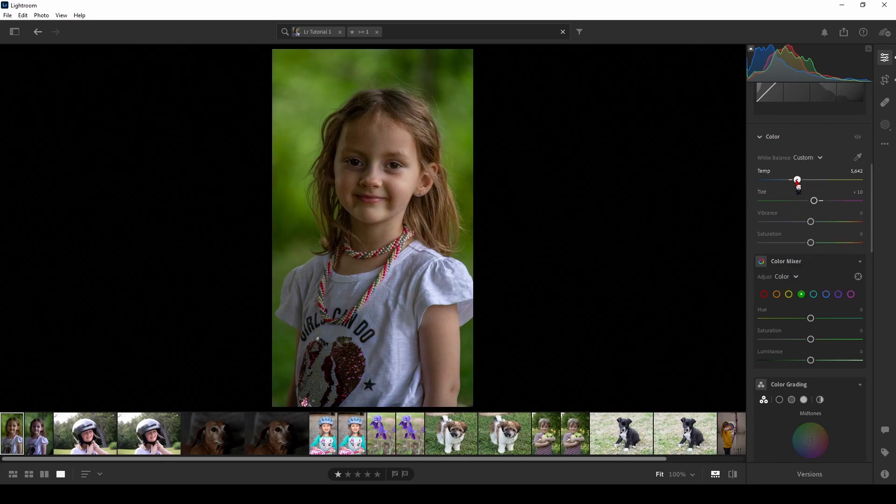
mouse_move(797, 182)
left_mouse_down()
mouse_move(775, 190)
mouse_move(843, 191)
mouse_move(779, 191)
mouse_move(800, 185)
left_mouse_up()
mouse_move(815, 204)
left_mouse_down()
mouse_move(824, 202)
mouse_move(778, 201)
mouse_move(835, 201)
mouse_move(816, 203)
left_mouse_up()
left_click(40, 434)
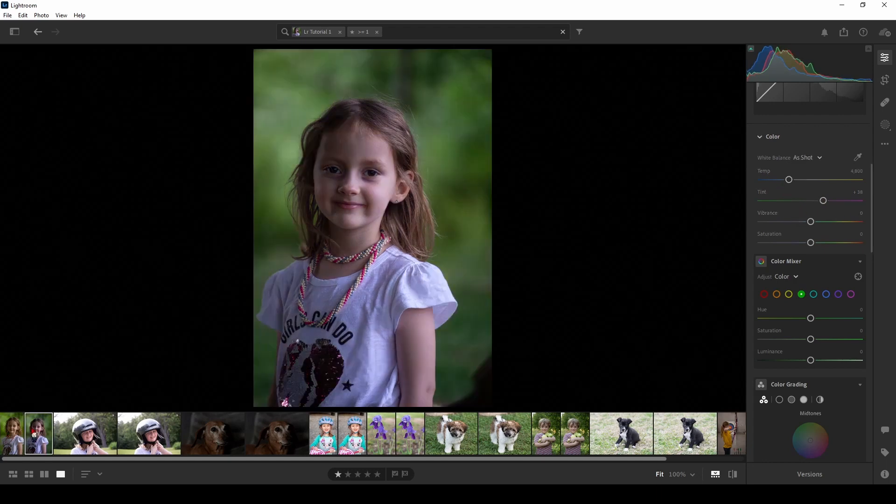
left_click(14, 436)
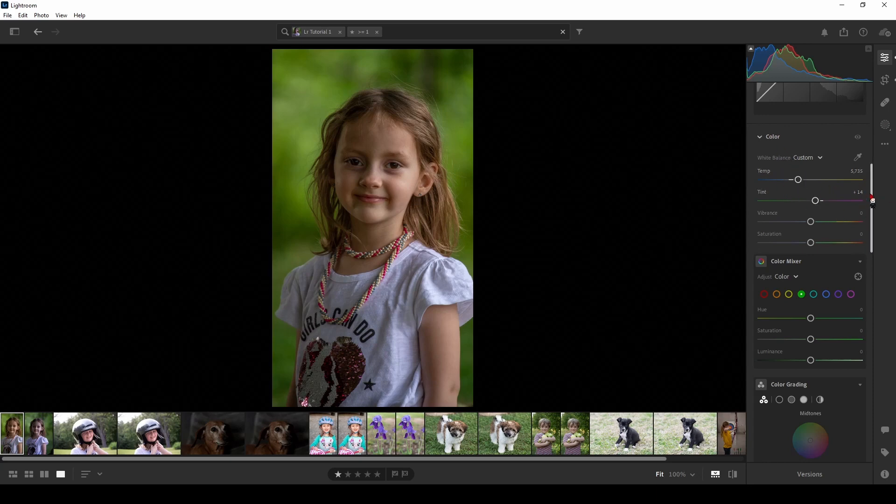
Try the portrait's Clarity at +93 and -100, and reset it
left_click_drag(874, 202, 892, 295)
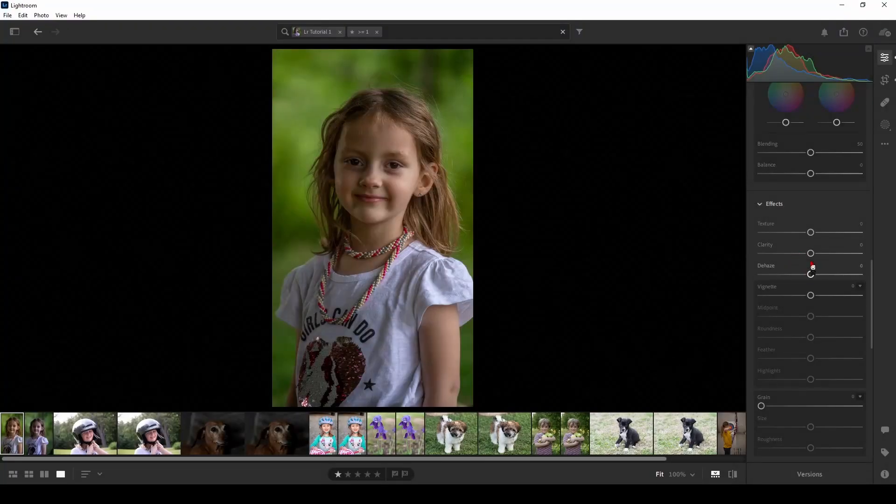
left_click_drag(811, 253, 857, 253)
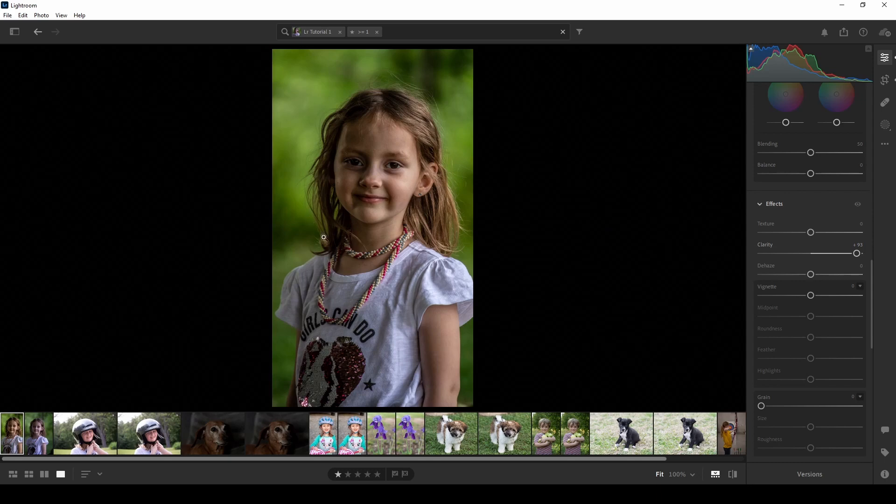
left_click_drag(857, 254, 728, 255)
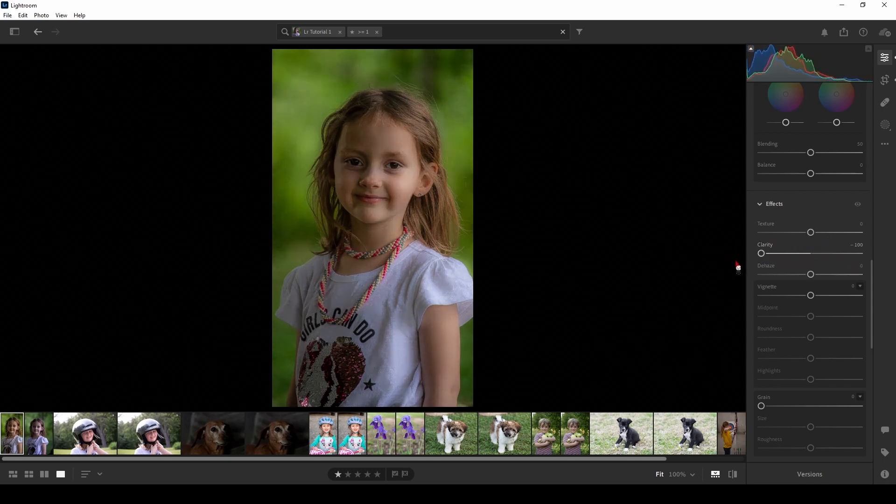
double_click(762, 255)
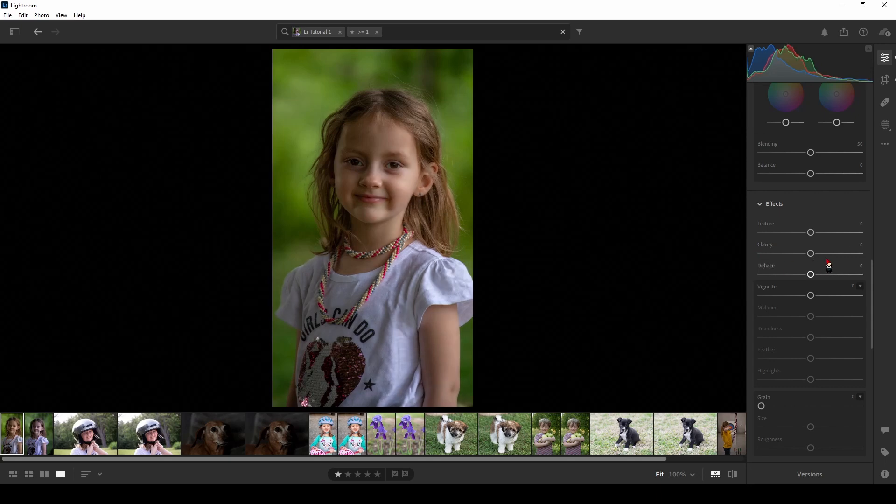
Set the portrait's Clarity to +24 and darken its edges with a Vignette of -22, easing the vignette slightly
left_click_drag(812, 256, 825, 258)
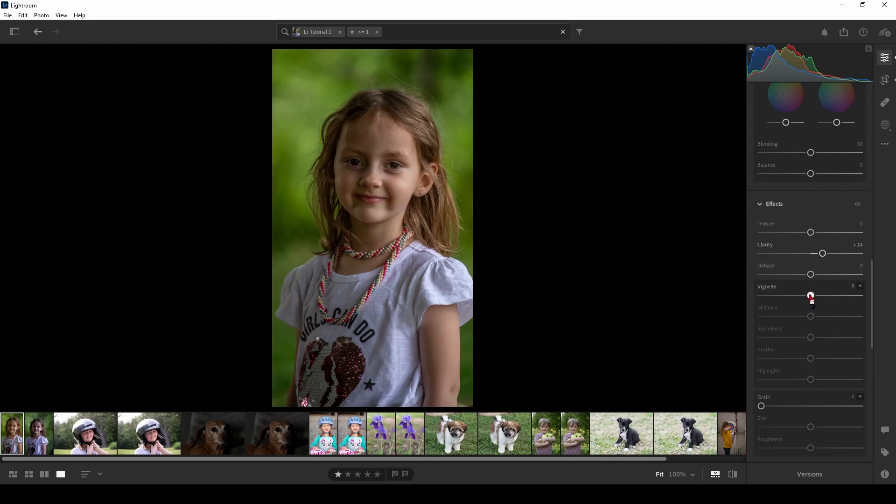
left_click_drag(812, 298, 809, 298)
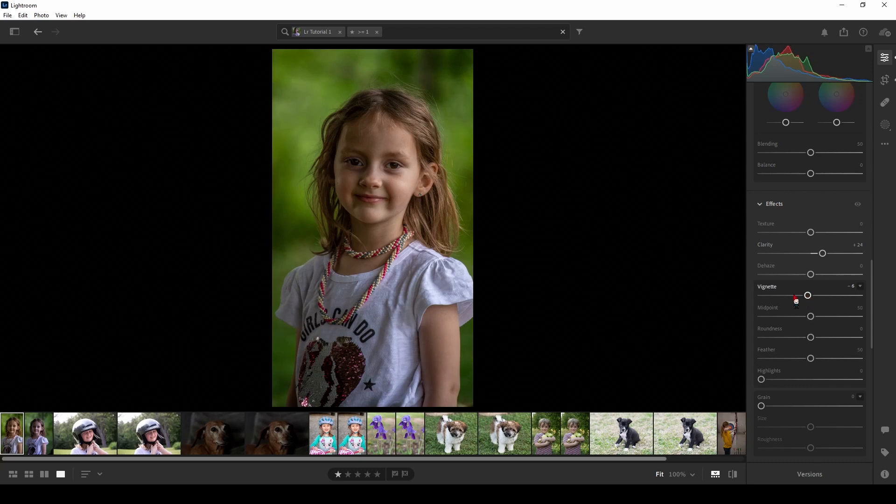
mouse_move(811, 300)
left_mouse_down()
mouse_move(754, 298)
mouse_move(872, 299)
mouse_move(800, 300)
left_mouse_up()
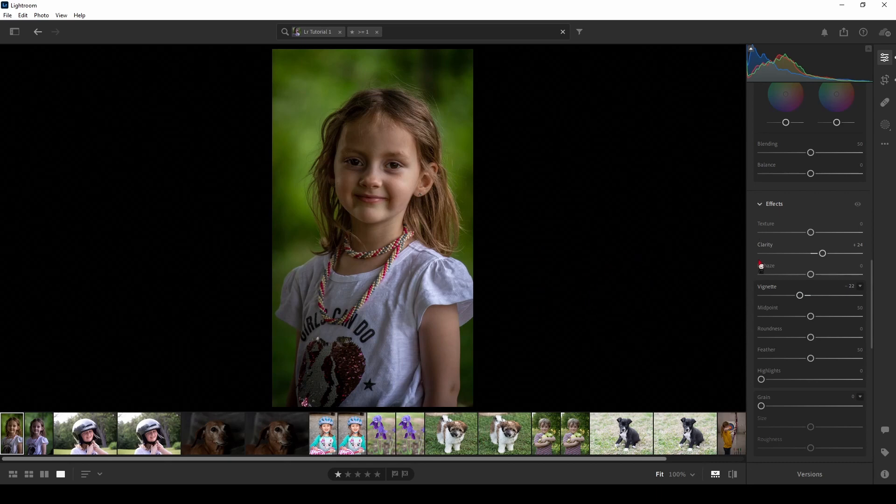
scroll(873, 275, "down", 1)
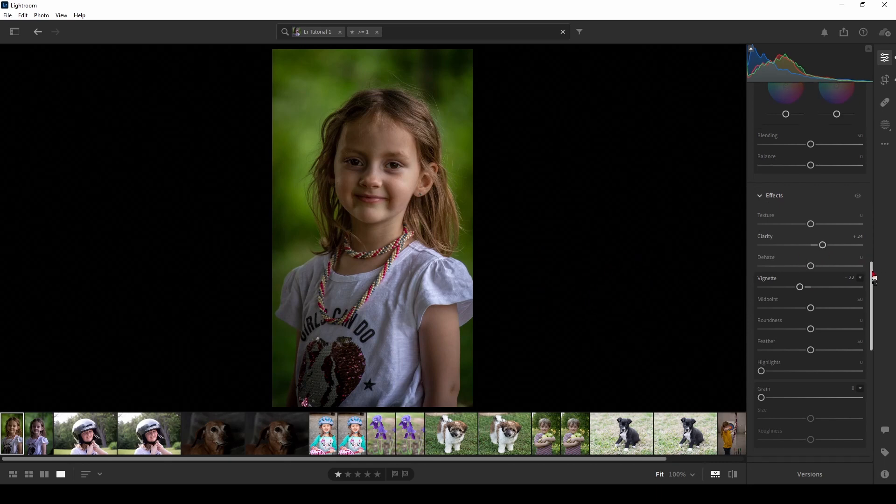
left_click_drag(799, 274, 802, 274)
Try stronger Sharpening on the girl's face at 100% zoom, and reset it
left_click_drag(871, 274, 862, 336)
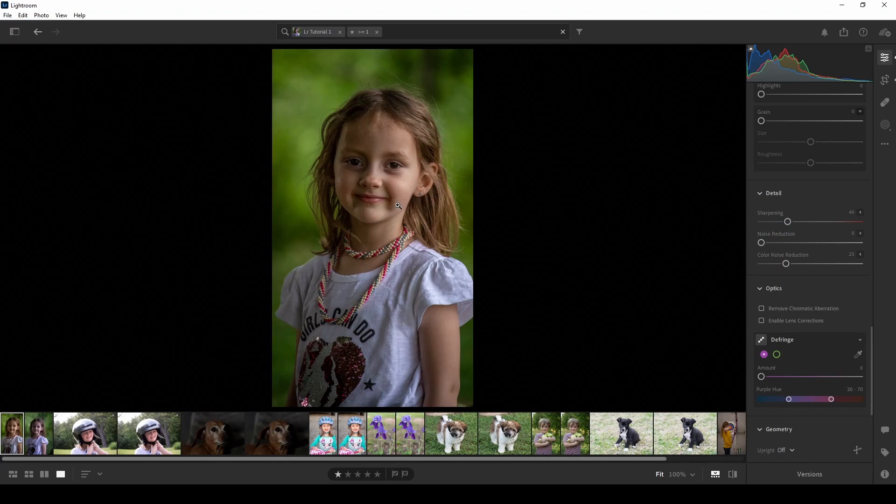
left_click(405, 170)
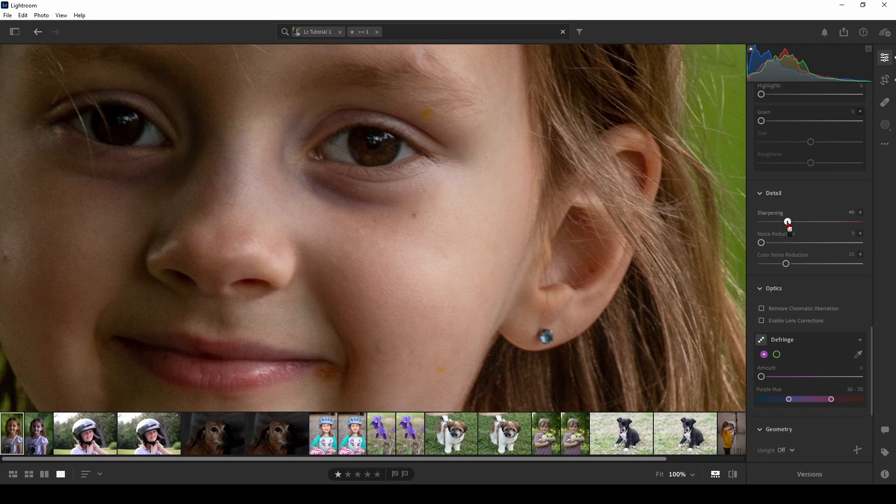
left_click_drag(790, 229, 874, 228)
double_click(856, 227)
left_click(536, 230)
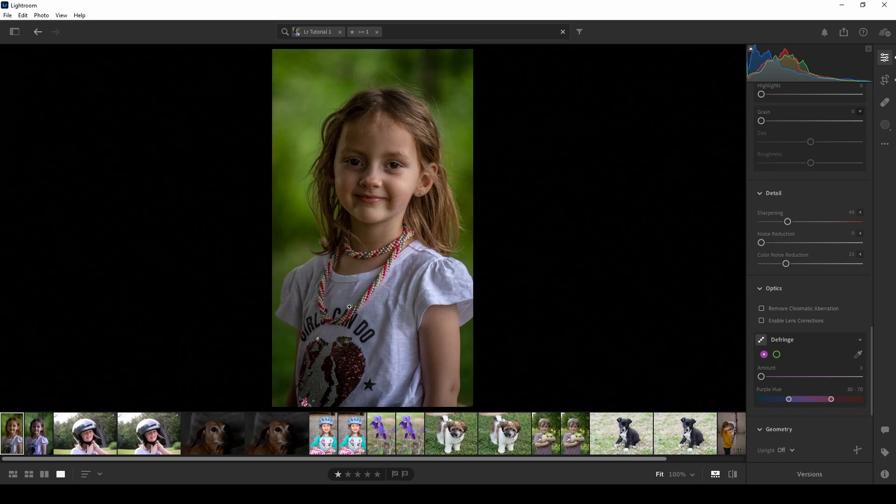
Inspect the shirt's sequins at 100% zoom, try Noise Reduction at 100, and set it to 55
left_click(290, 395)
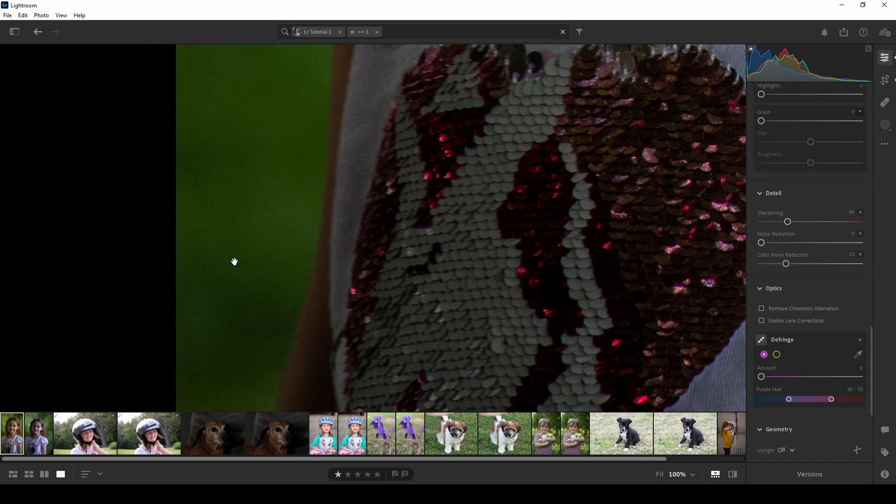
left_click_drag(761, 243, 806, 244)
left_click_drag(817, 245, 864, 243)
left_click(388, 201)
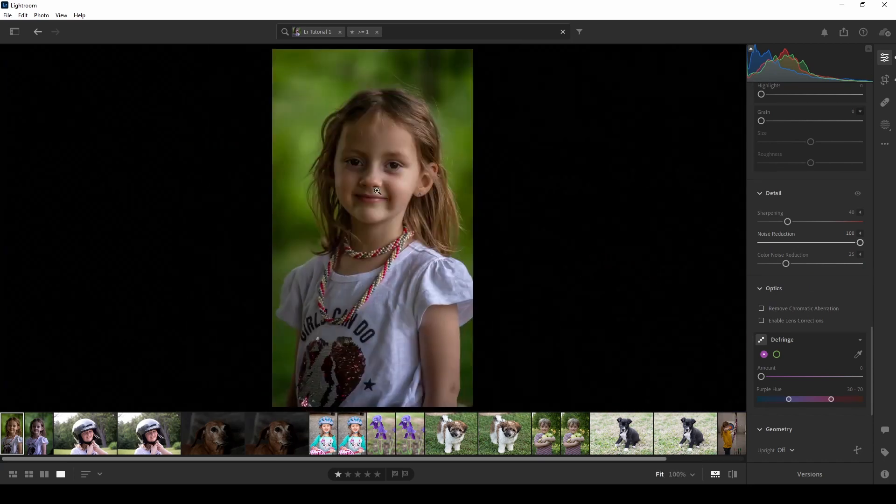
left_click_drag(861, 243, 816, 243)
Enable Remove Chromatic Aberration and Lens Corrections for the portrait, and compare it with the unedited duplicate
left_click(762, 308)
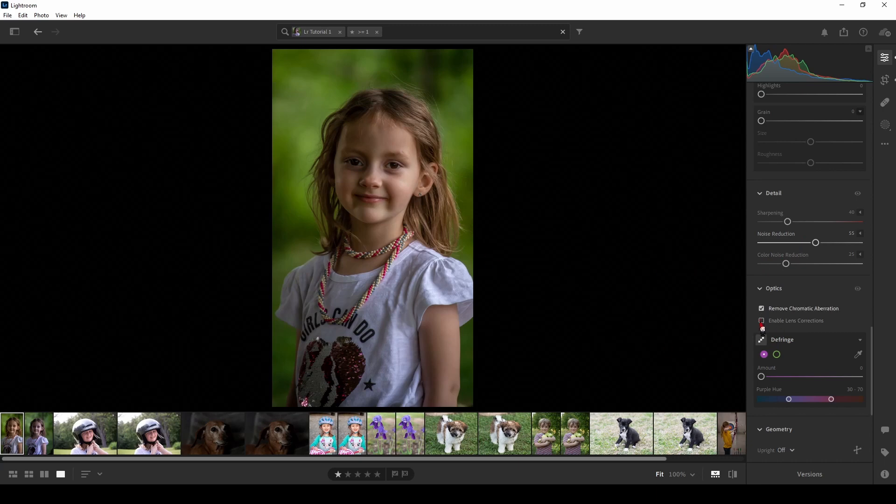
left_click(761, 323)
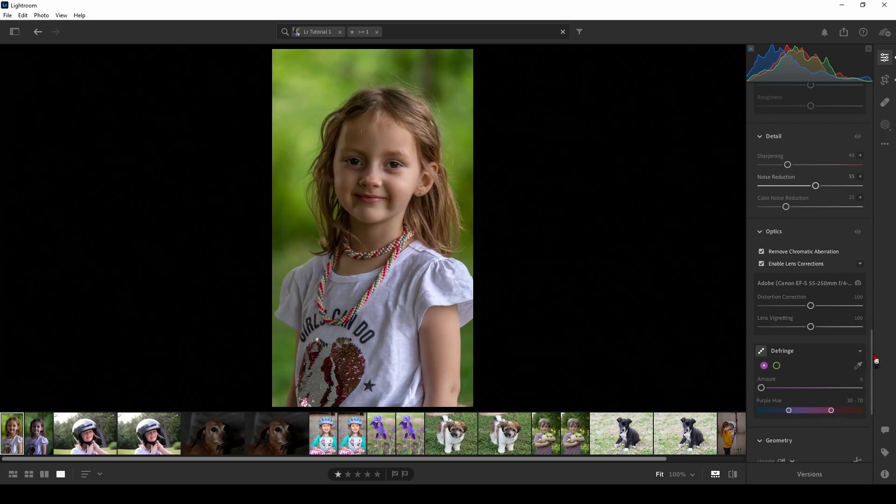
left_click_drag(874, 362, 867, 79)
left_click(34, 440)
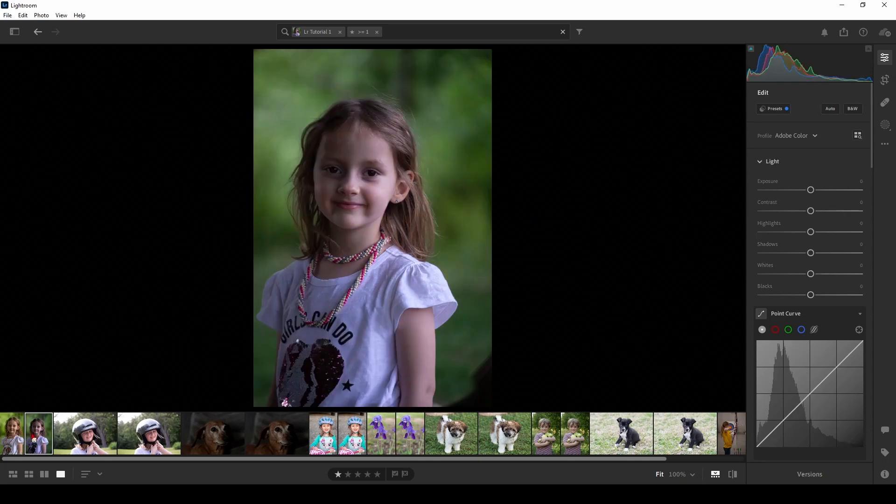
left_click(12, 439)
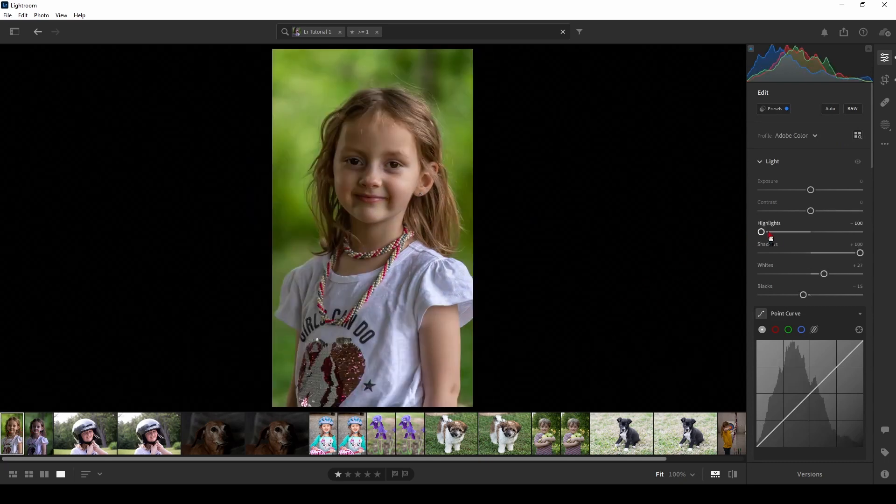
Adjust the necklace portrait's tonal range by setting Whites to +45 and Blacks to -17
key("alt")
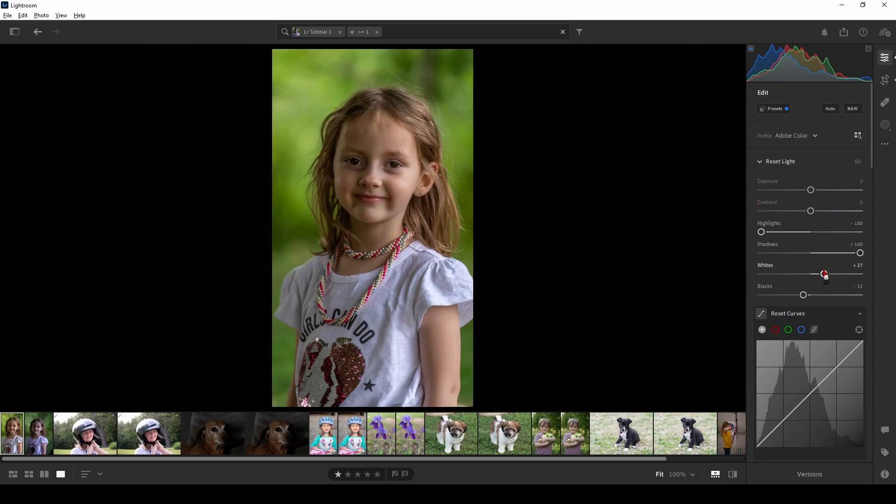
left_click_drag(827, 277, 834, 274)
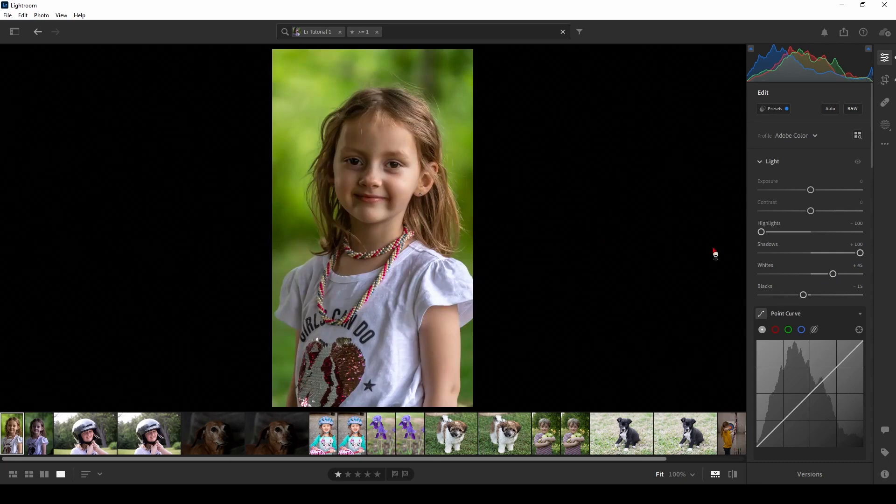
key("alt")
left_click_drag(803, 299, 803, 305)
Warm the portrait's colour temperature to 5,829 and compare it with the unedited duplicate
left_click_drag(873, 170, 879, 228)
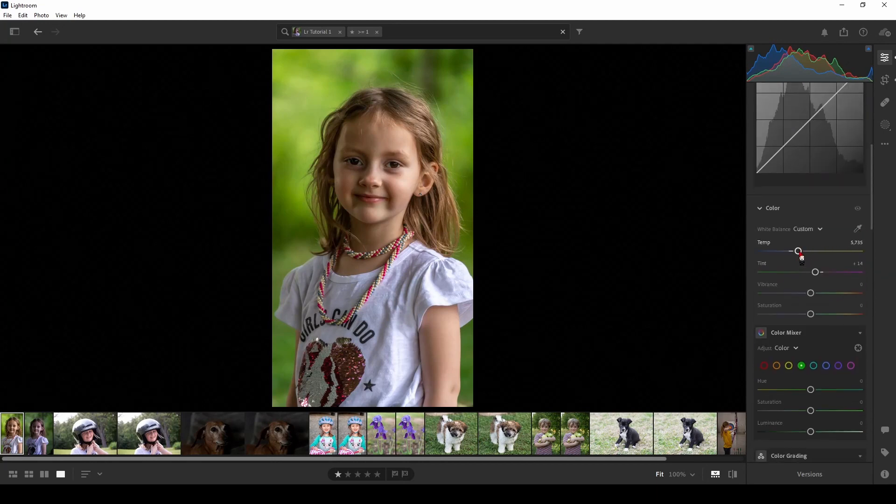
left_click_drag(800, 255, 802, 257)
key("Right")
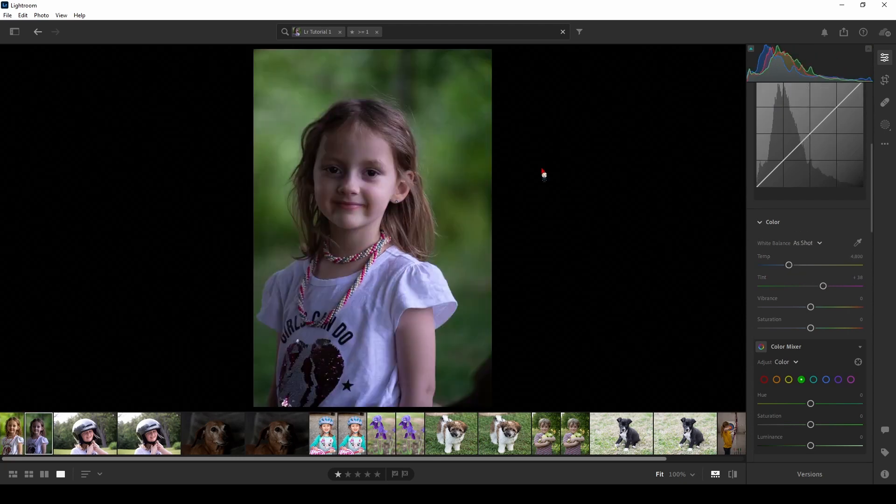
key("Left")
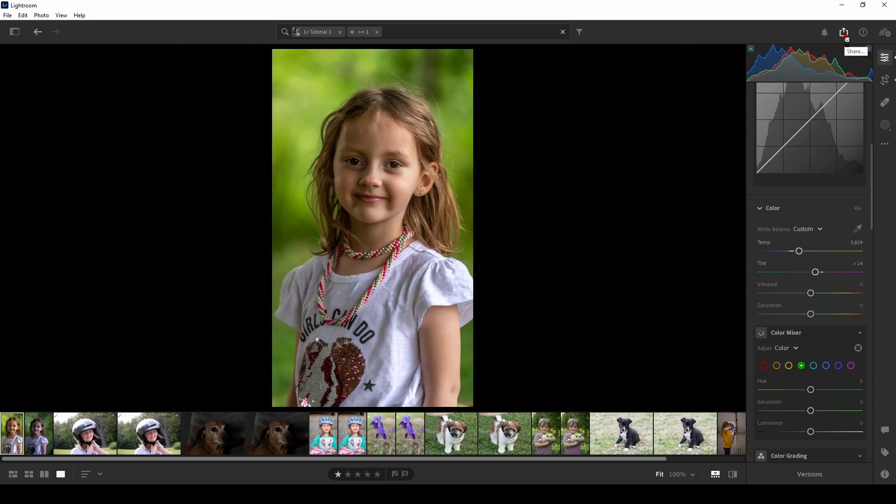
Export the edited portrait as JPG (Small) into the Random Stuff folder
left_click(846, 33)
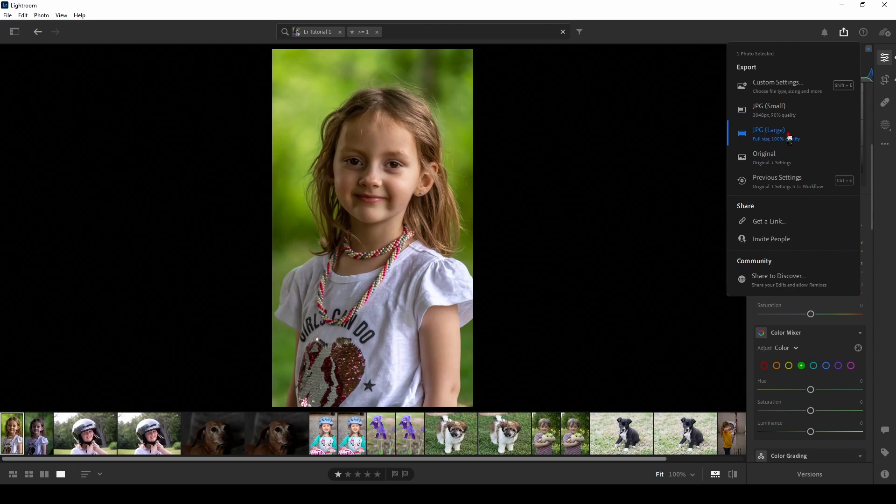
left_click(772, 112)
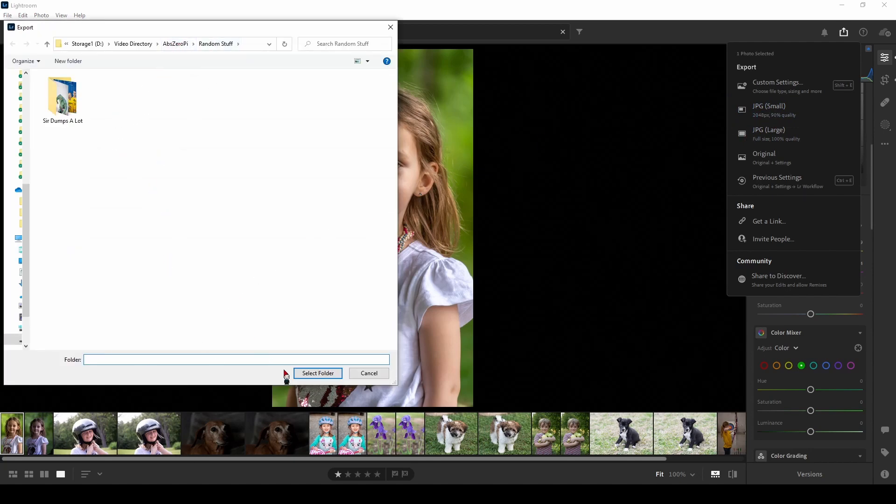
left_click(310, 374)
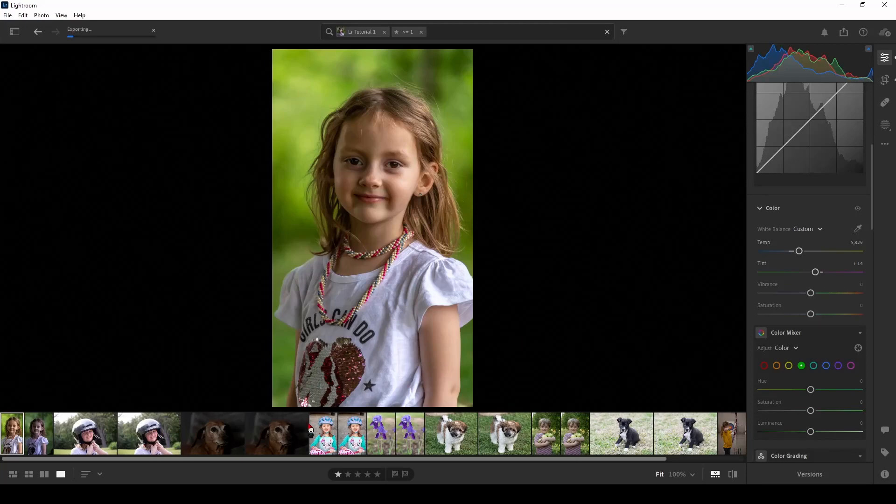
Switch to File Explorer and open the exported IMG_5749 from the Random Stuff folder
left_click(262, 495)
left_click(266, 451)
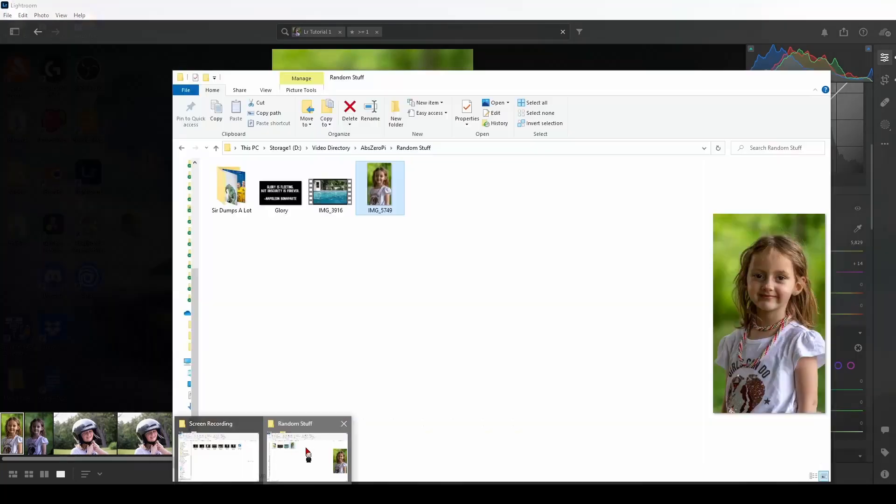
double_click(388, 195)
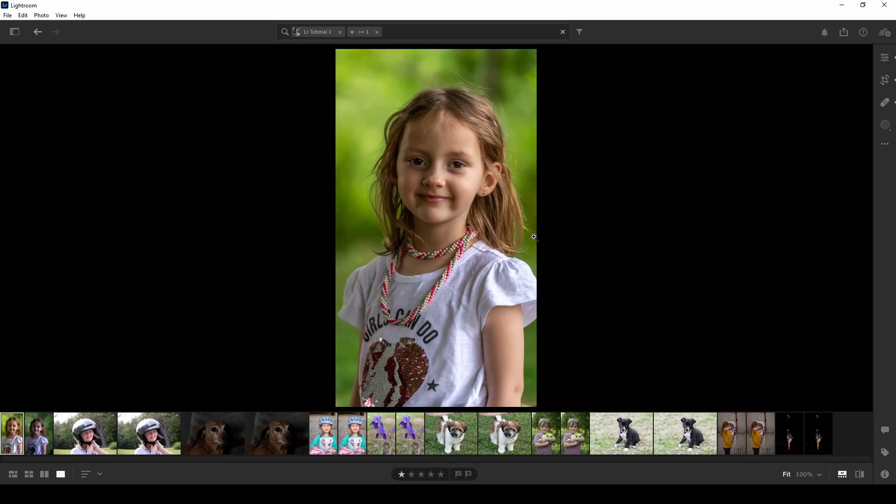
Copy the edited portrait's settings and paste them onto the unstarred necklace portrait just before the helmet photos
left_click(30, 428)
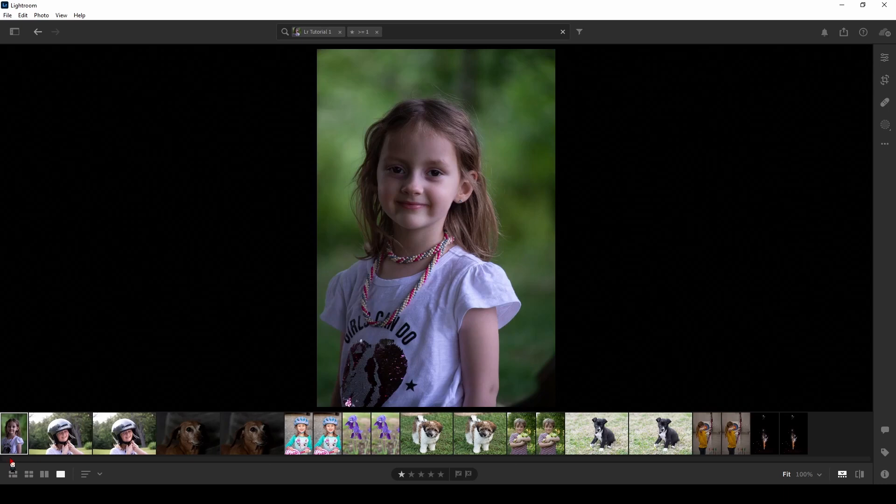
left_click(46, 443)
left_click(14, 434)
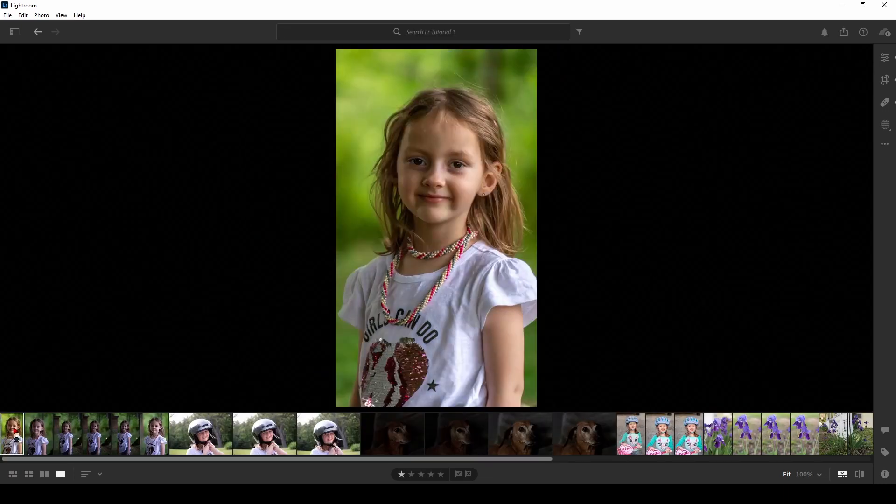
key("ctrl+c")
left_click(144, 440)
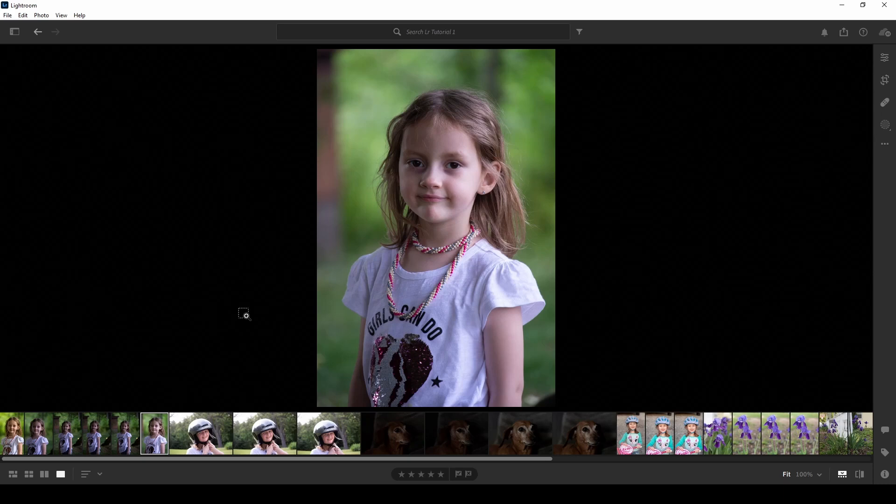
key("ctrl+v")
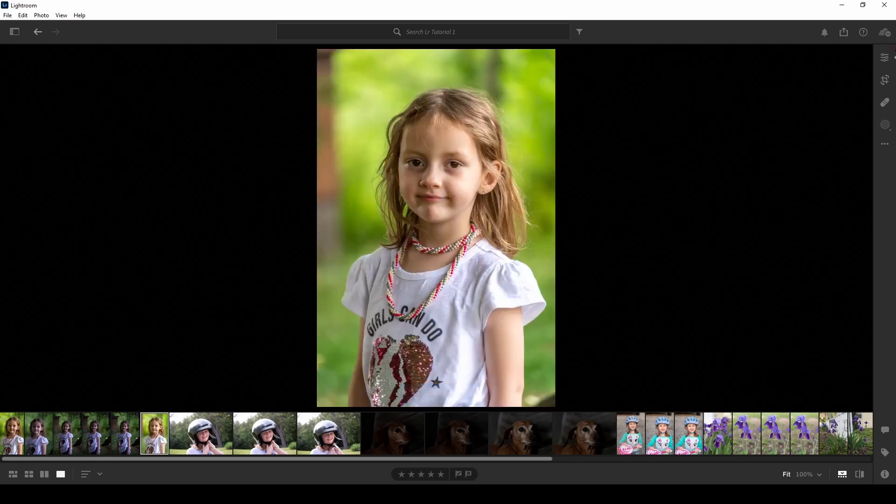
Crop the newly pasted portrait to a 9 x 16 aspect ratio, keeping the girl centred in the frame
left_click(885, 81)
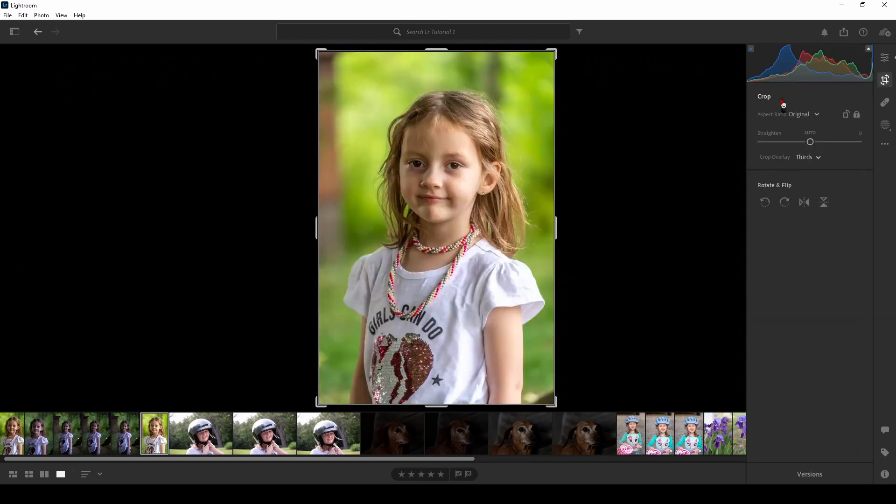
left_click(818, 117)
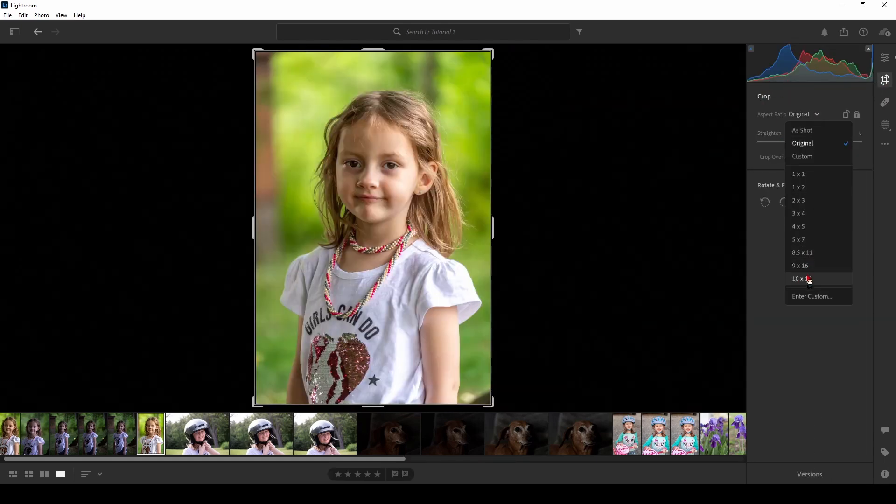
left_click(788, 267)
left_click_drag(377, 228, 376, 217)
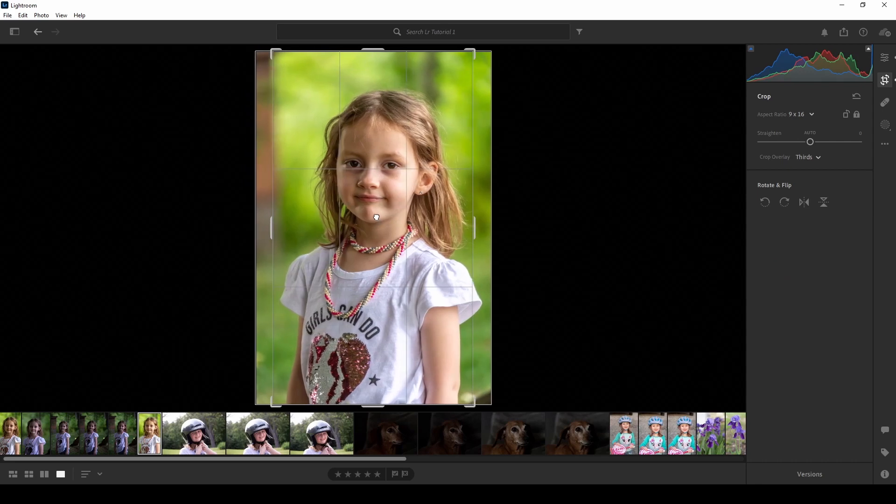
key("e")
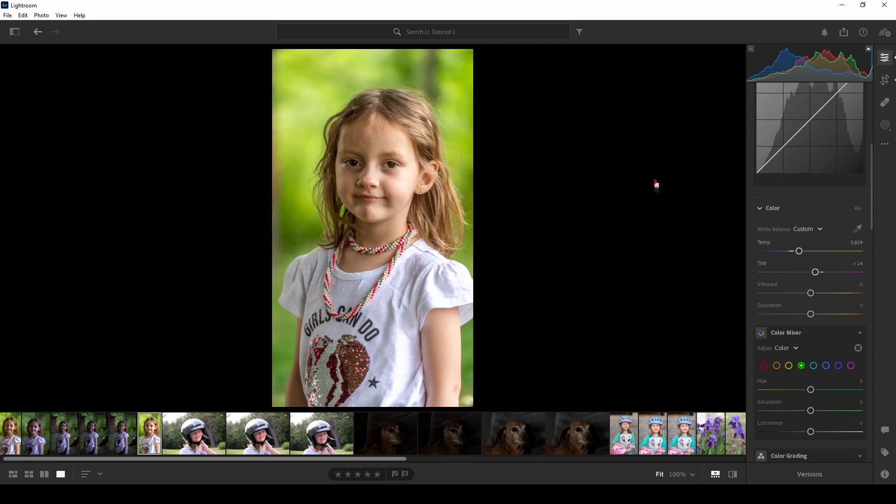
Set the pasted portrait's Whites to +28 and Blacks to -23, check its Optics settings, and compare it with the first portrait
scroll(872, 200, "up", 5)
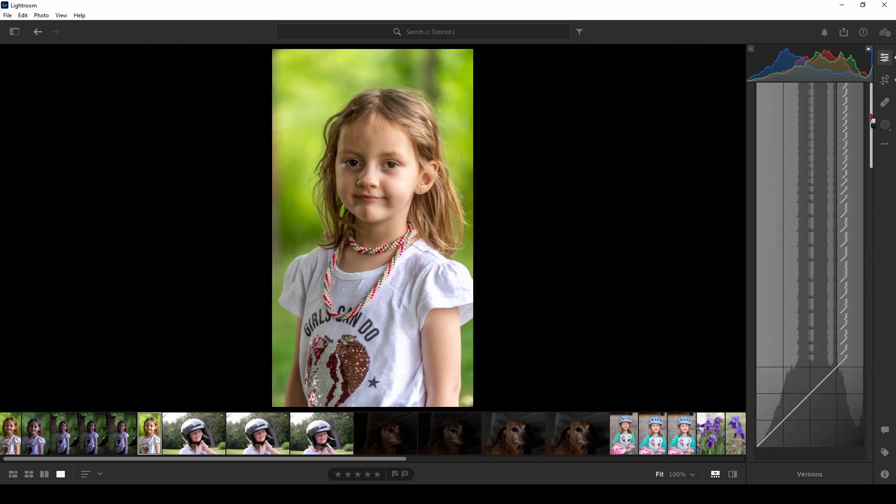
key("alt")
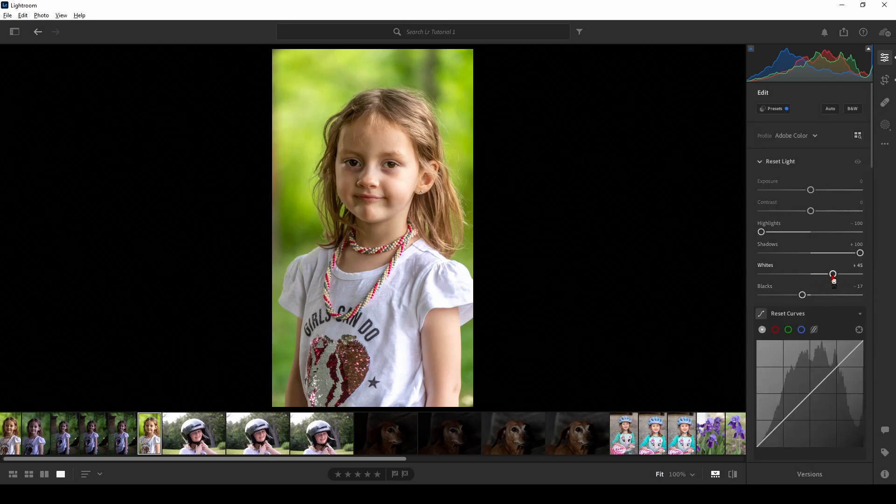
left_click_drag(834, 276, 800, 296)
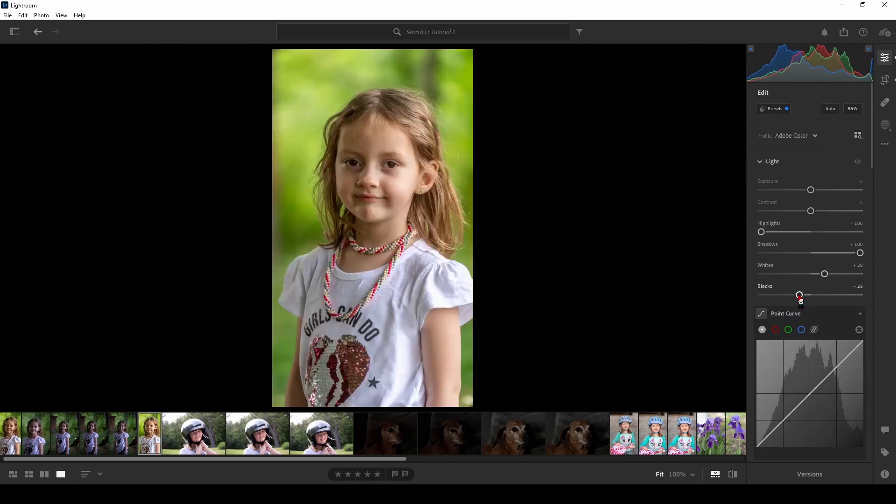
left_click_drag(873, 164, 882, 446)
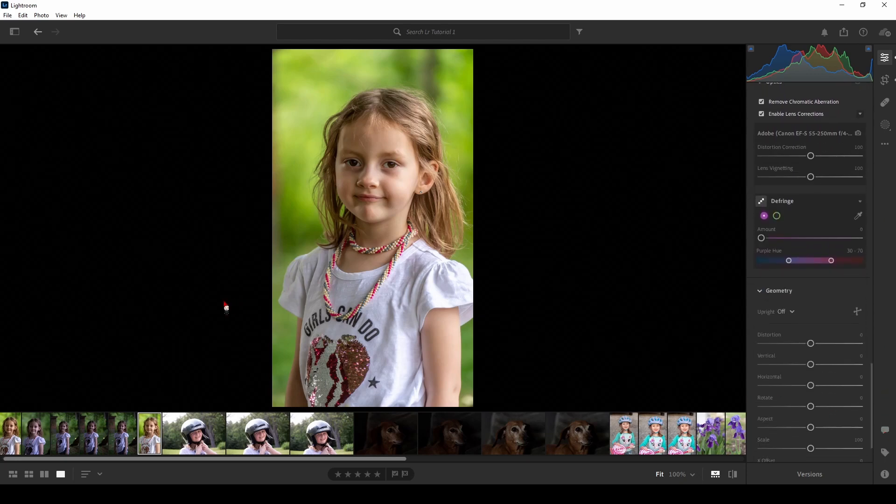
left_click(11, 444)
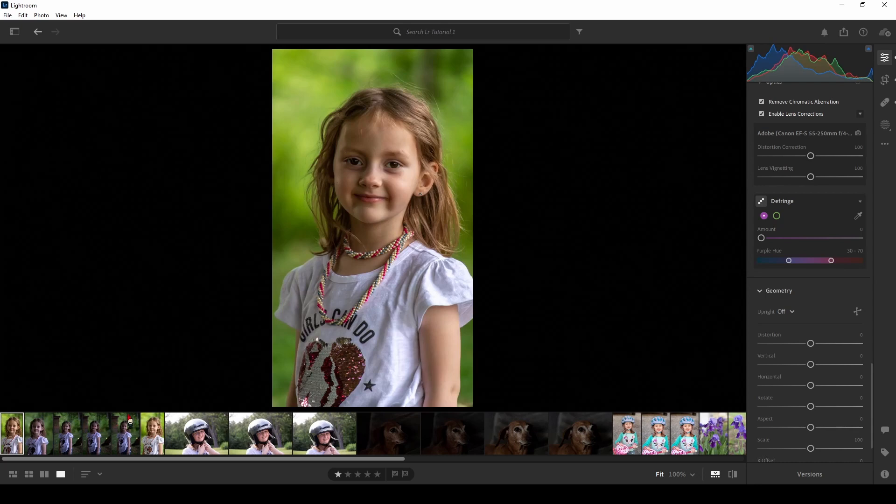
Select the first of the two fireworks photos and set Highlights to -100, Shadows to +100 and Whites to +85
left_click(195, 423)
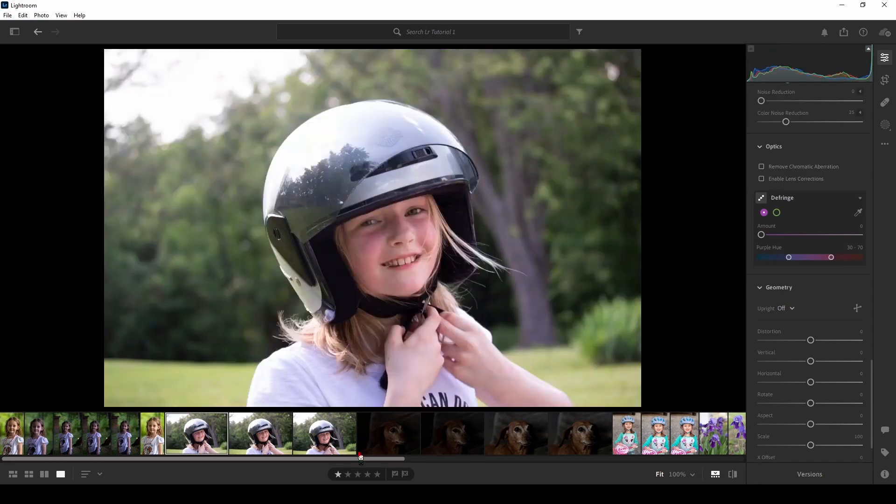
left_click_drag(360, 459, 740, 470)
left_click(731, 435)
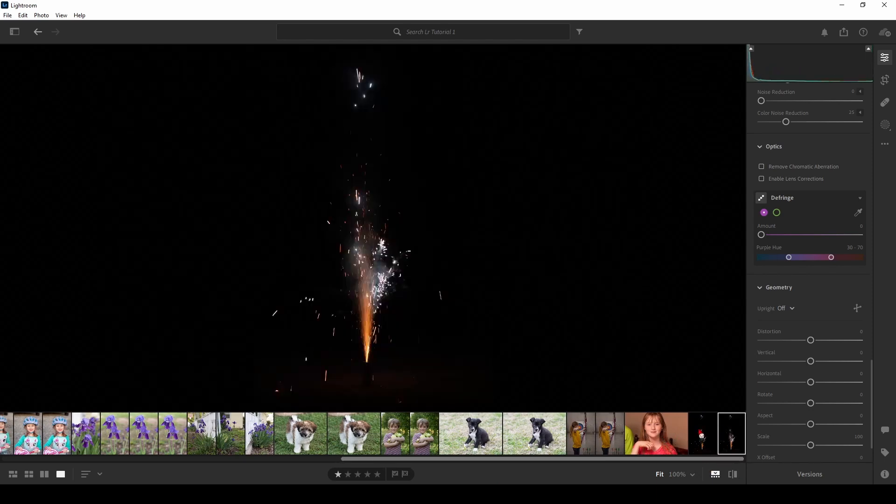
left_click(703, 435)
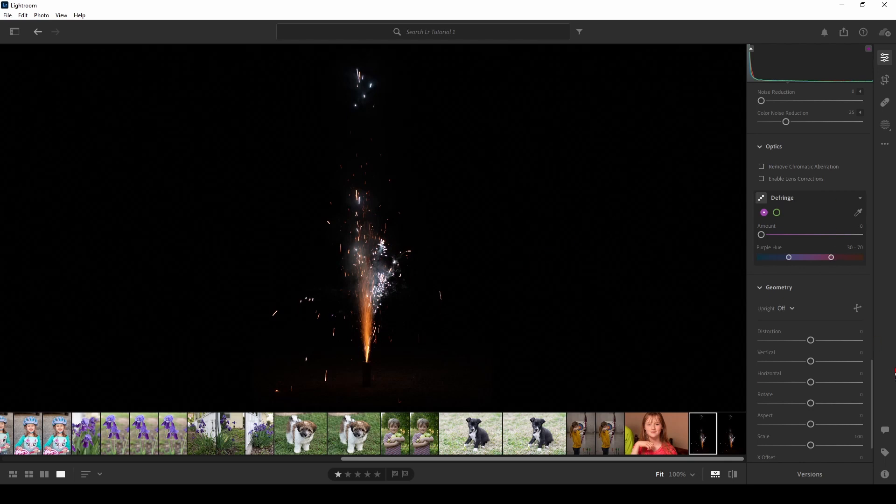
left_click_drag(872, 380, 842, 120)
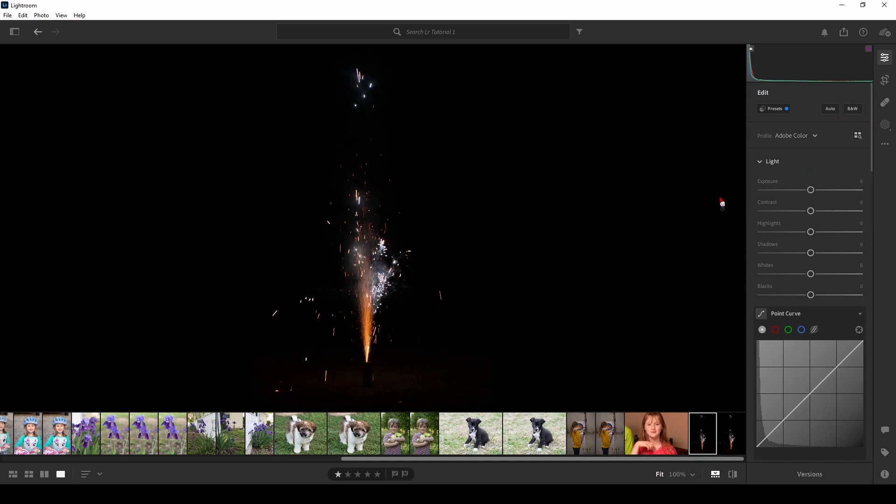
left_click_drag(813, 236, 758, 233)
left_click_drag(811, 259, 876, 256)
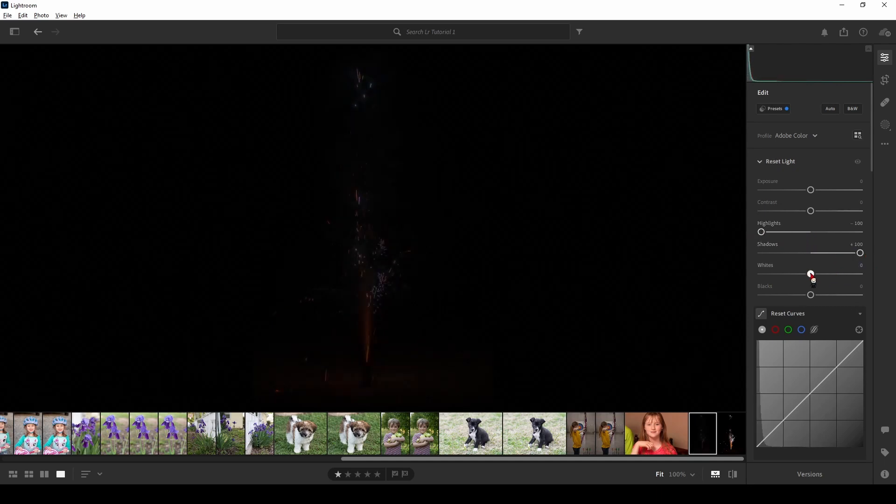
left_click_drag(813, 279, 855, 279)
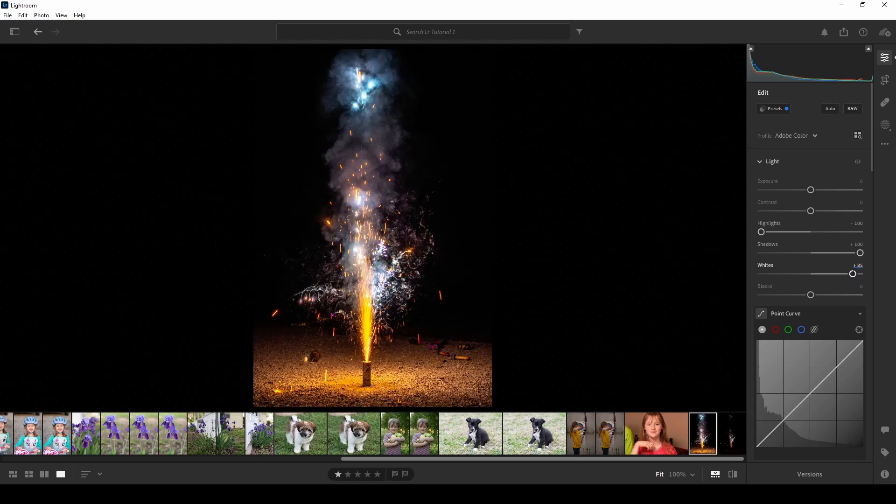
Set the fireworks photo's Blacks to -10 and, after inspecting the sparks up close, raise Whites to +90
key("alt")
mouse_move(811, 297)
left_mouse_down()
mouse_move(793, 299)
mouse_move(806, 298)
left_mouse_up()
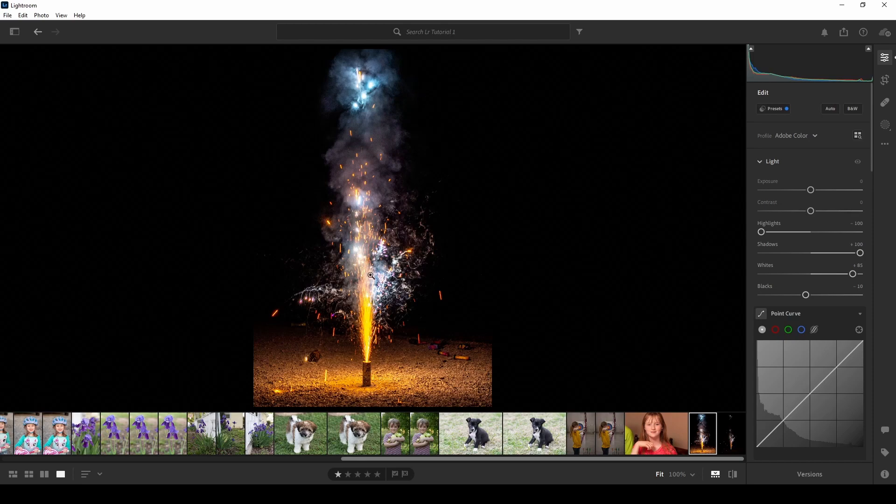
left_click(356, 252)
left_click(361, 239)
key("alt")
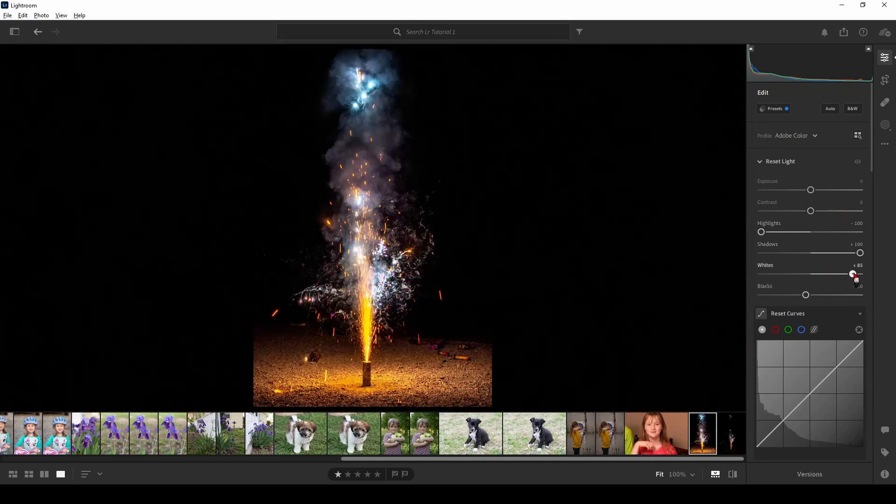
left_click_drag(854, 274, 857, 274)
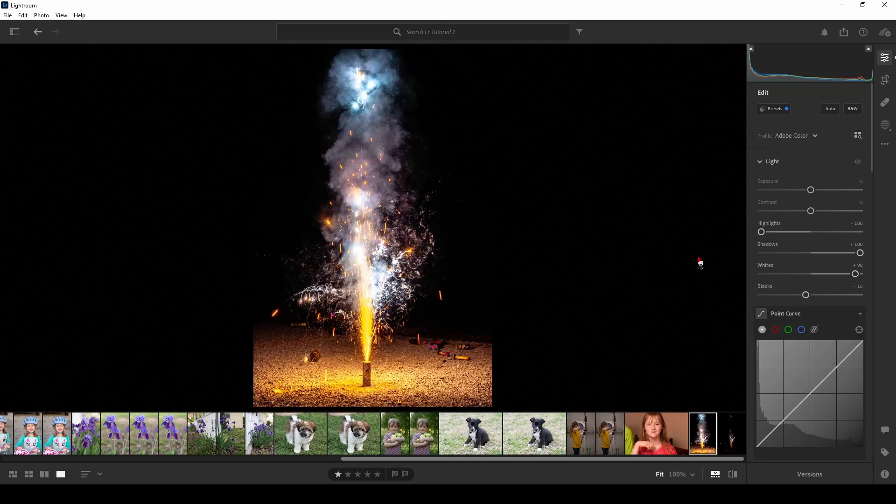
Change the fireworks photo's White Balance to the Daylight preset
scroll(873, 174, "down", 7)
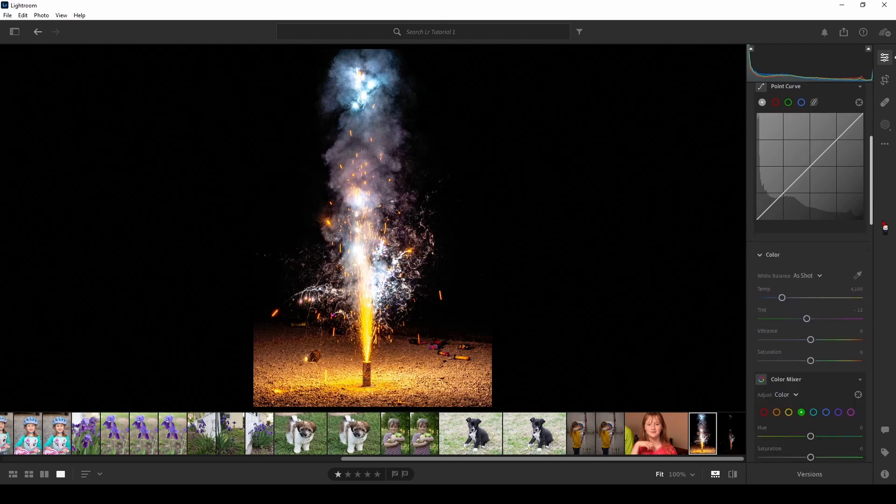
left_click(807, 181)
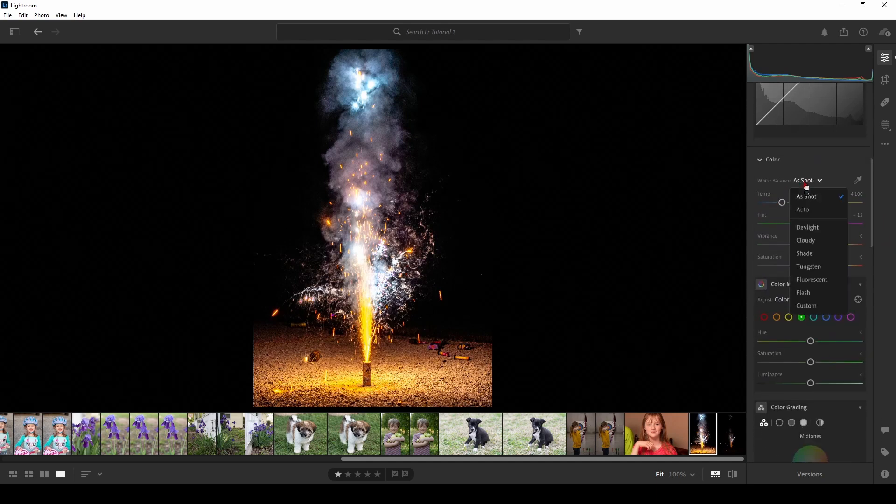
left_click(821, 227)
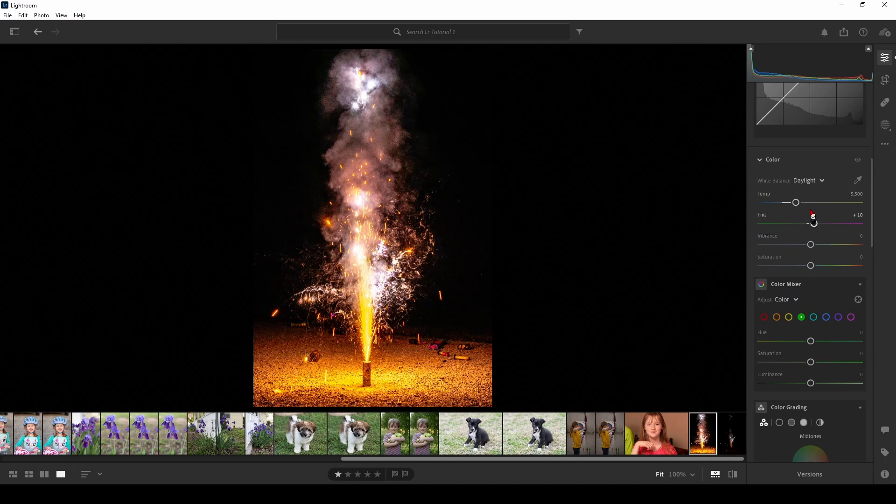
Cool the fireworks photo's white balance by setting Temp to 3,755 and Tint to +7
left_click(796, 205)
left_click_drag(796, 206, 780, 213)
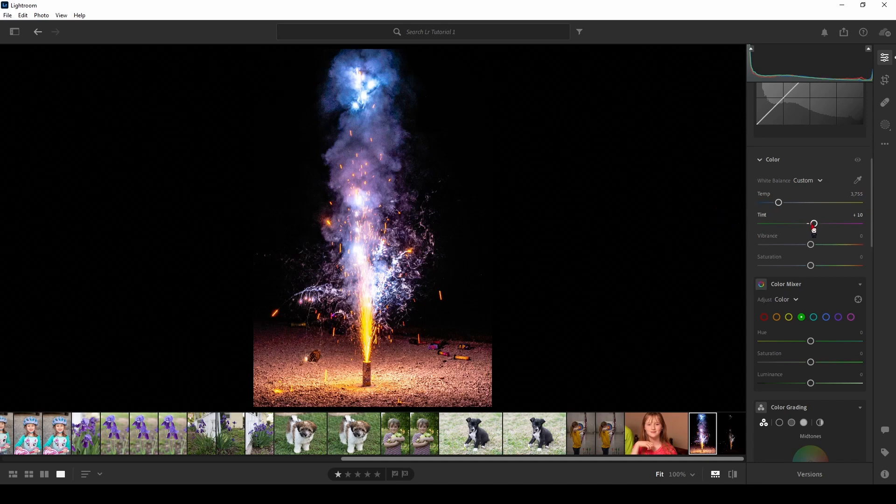
mouse_move(814, 226)
left_mouse_down()
mouse_move(759, 239)
mouse_move(801, 225)
mouse_move(856, 223)
mouse_move(814, 227)
left_mouse_up()
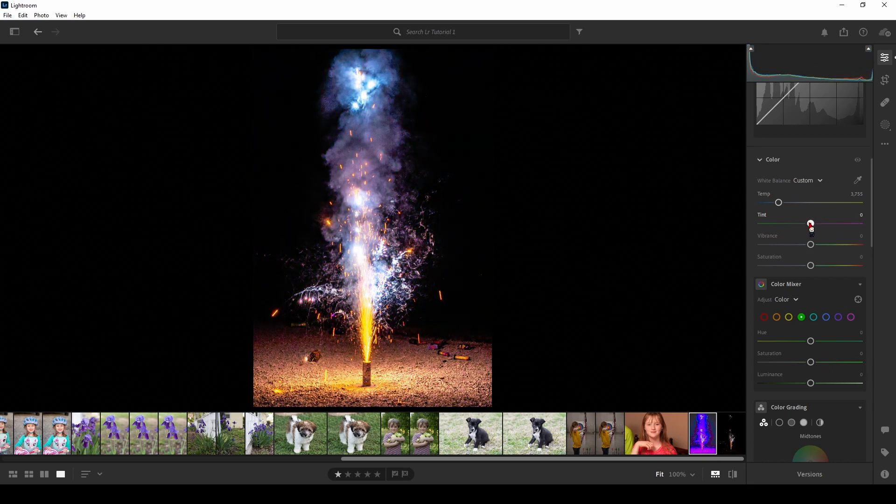
left_click_drag(811, 226, 815, 226)
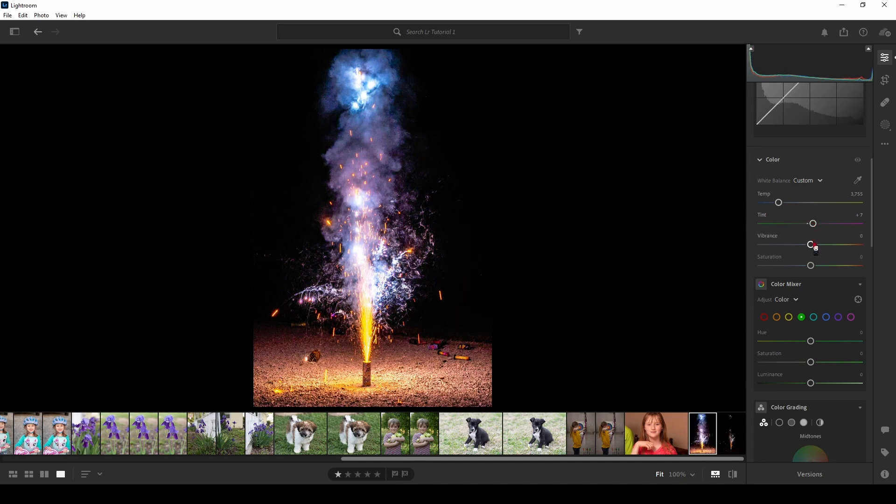
Darken the edges of the fireworks photo with a Vignette of -25
scroll(873, 232, "down", 2)
left_click_drag(874, 234, 864, 314)
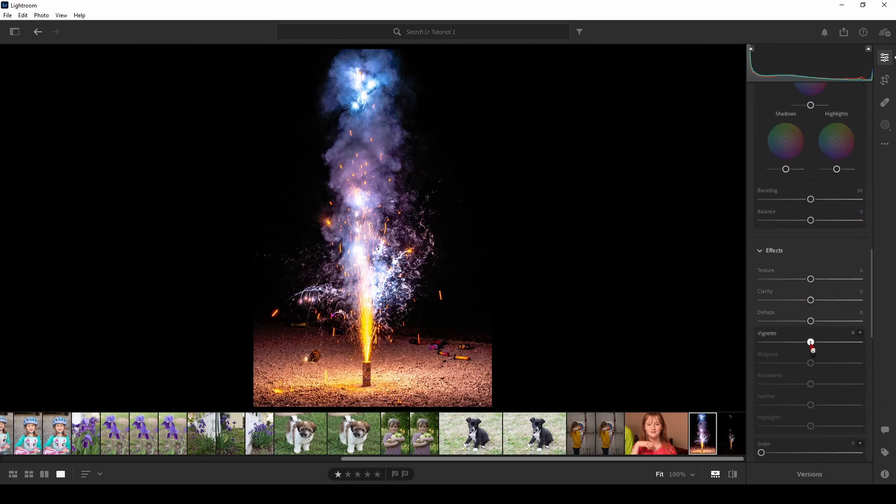
left_click_drag(811, 342, 800, 342)
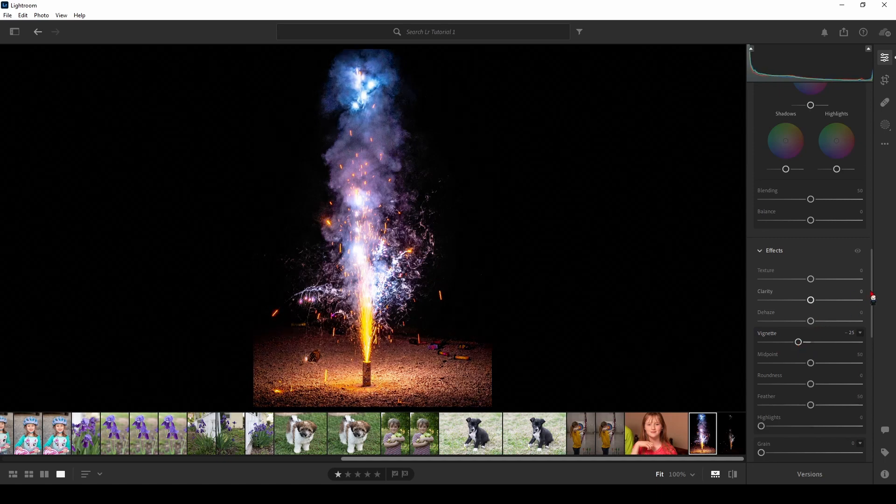
Set the fireworks photo's Noise Reduction to 52, inspecting the gravel and sparks at 100% zoom
left_click_drag(873, 299, 878, 358)
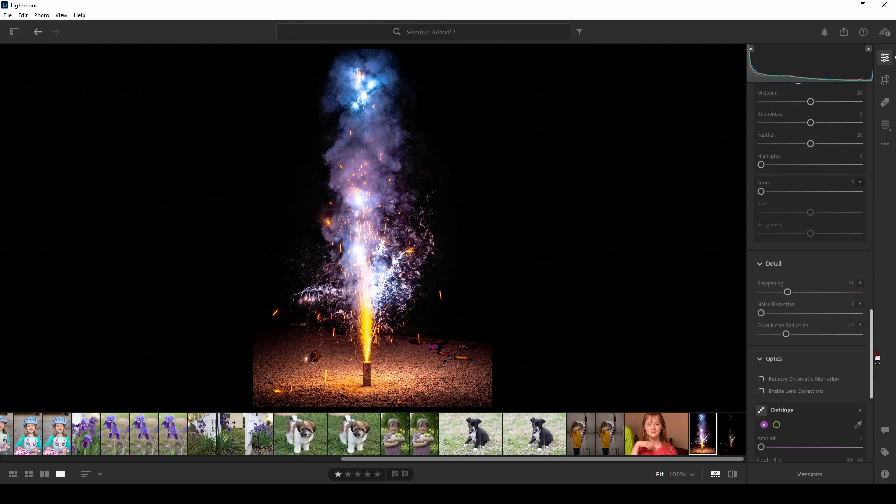
left_click(408, 375)
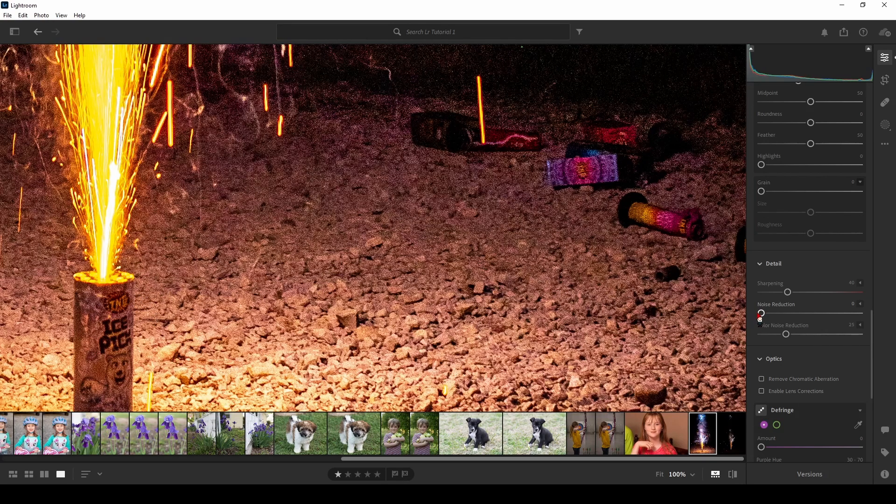
left_click_drag(762, 313, 813, 314)
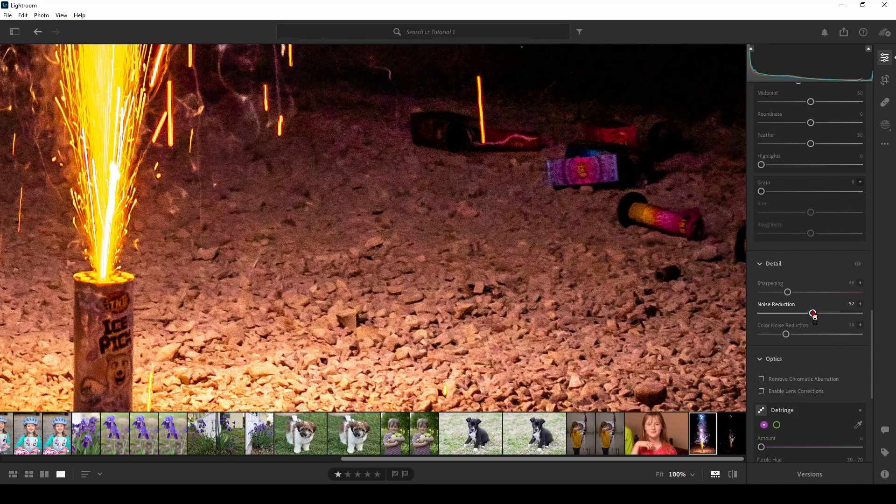
left_click(464, 279)
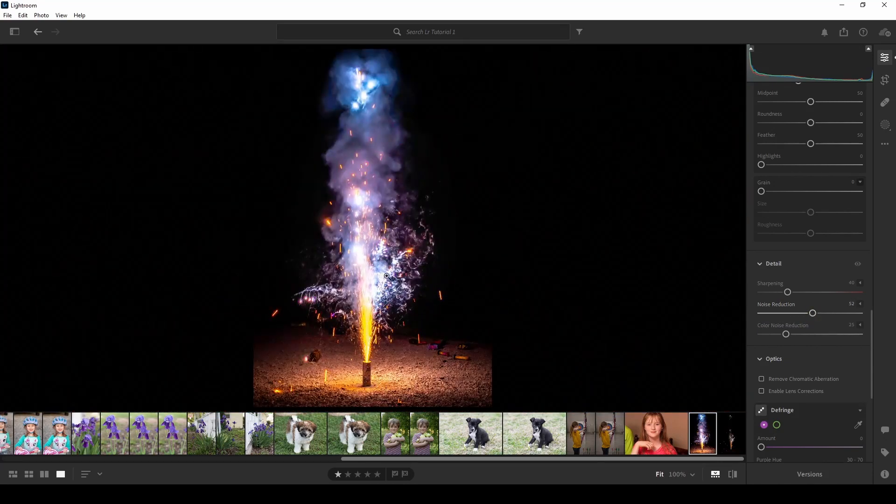
left_click(372, 257)
left_click(380, 279)
Enable Remove Chromatic Aberration and Lens Corrections for the fireworks photo
left_click_drag(873, 321, 875, 338)
left_click(801, 318)
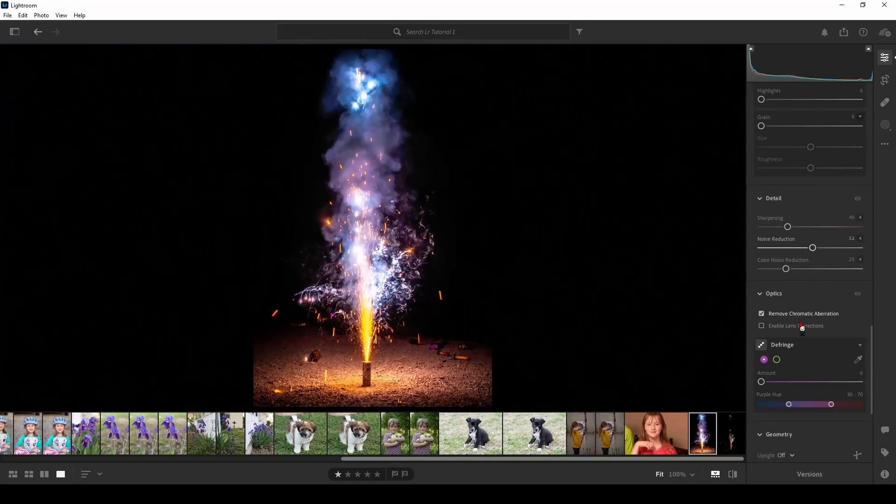
left_click(762, 327)
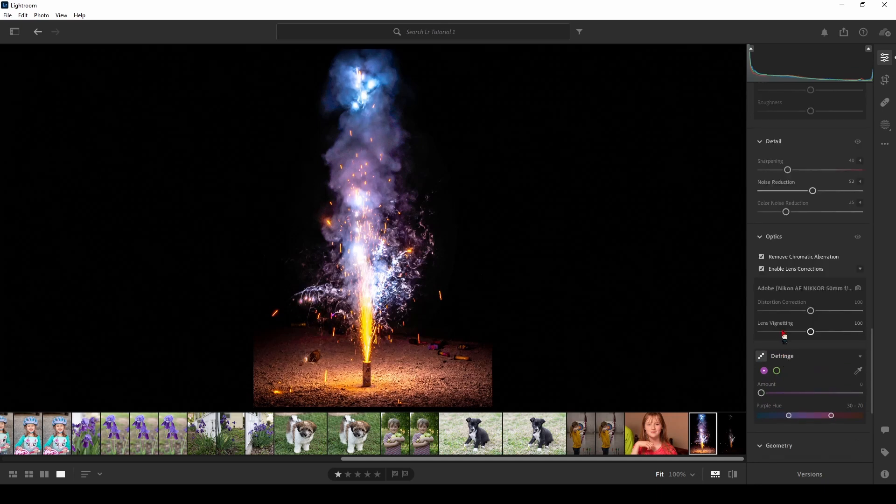
Set the fireworks photo's Temp to 3,802 and compare it with the unedited fireworks photo beside it
left_click_drag(873, 347, 855, 86)
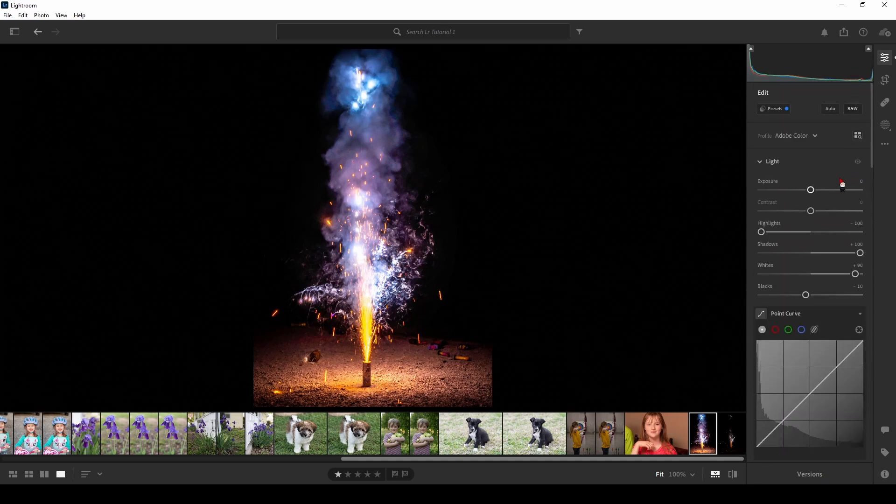
left_click_drag(872, 157, 873, 200)
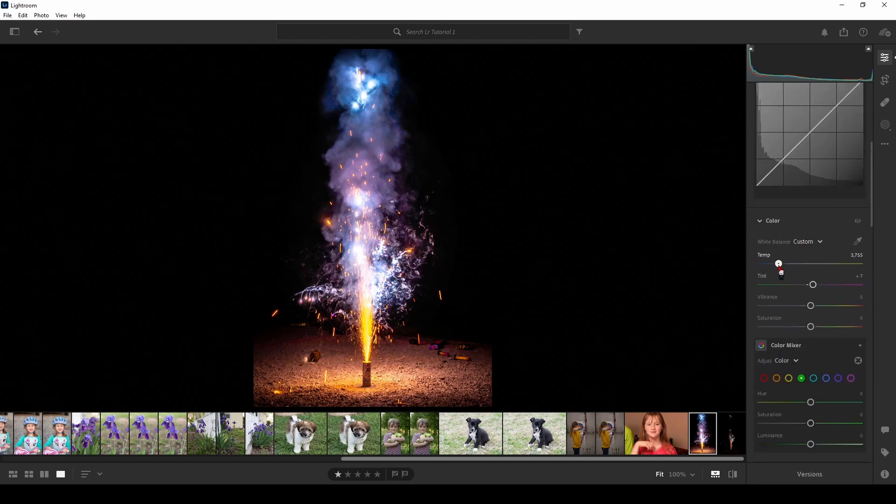
mouse_move(779, 270)
left_mouse_down()
mouse_move(789, 267)
mouse_move(782, 269)
left_mouse_up()
key("Right")
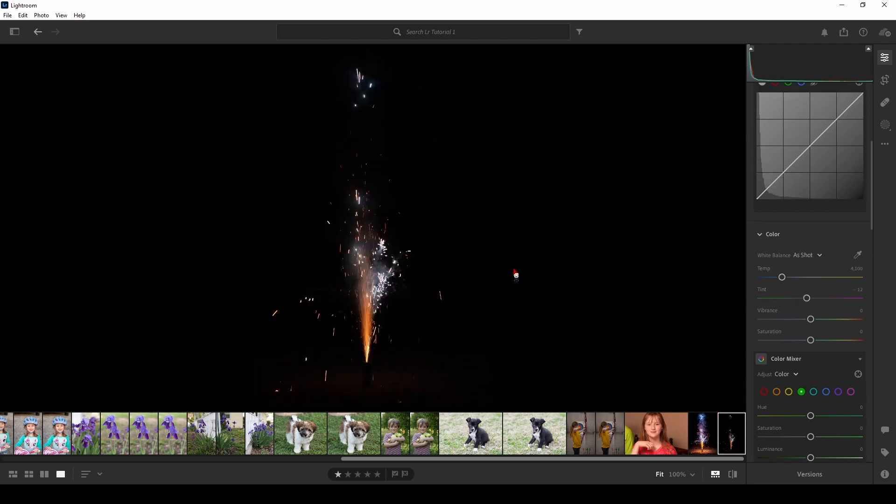
key("Left")
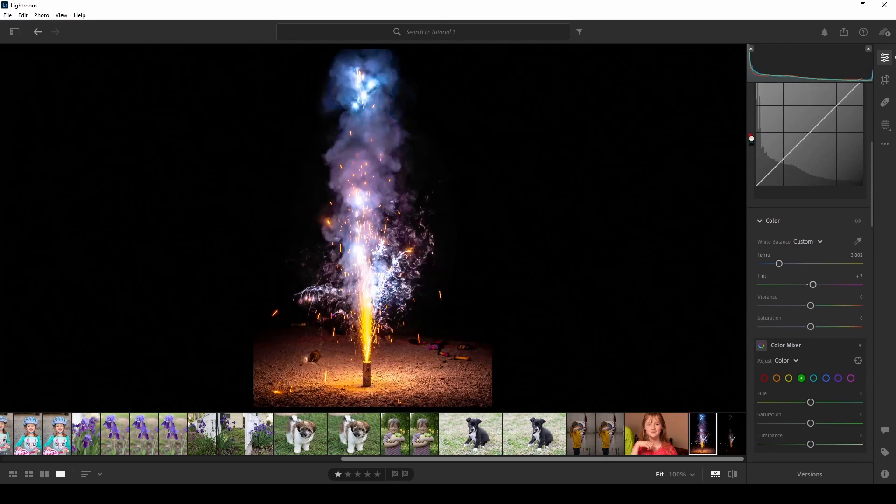
Crop the fireworks photo to a 9 x 16 aspect ratio with the fountain shifted toward the middle, and compare it with the unedited photo
key("c")
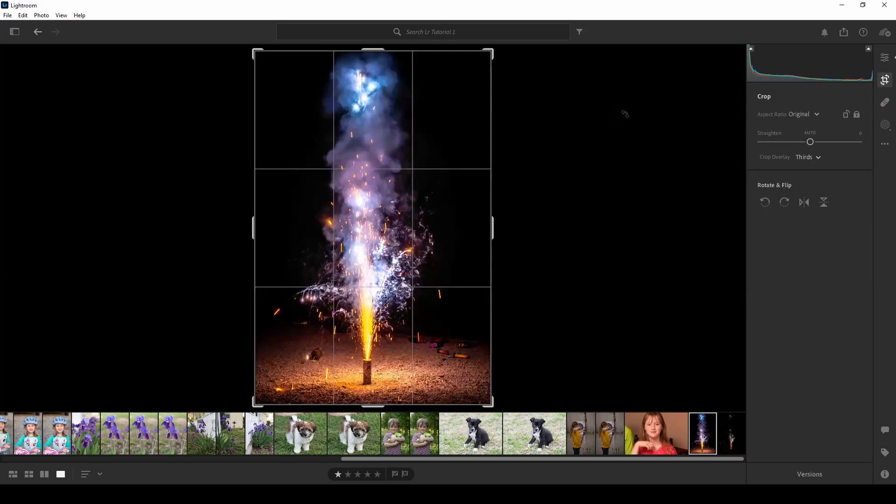
left_click(814, 116)
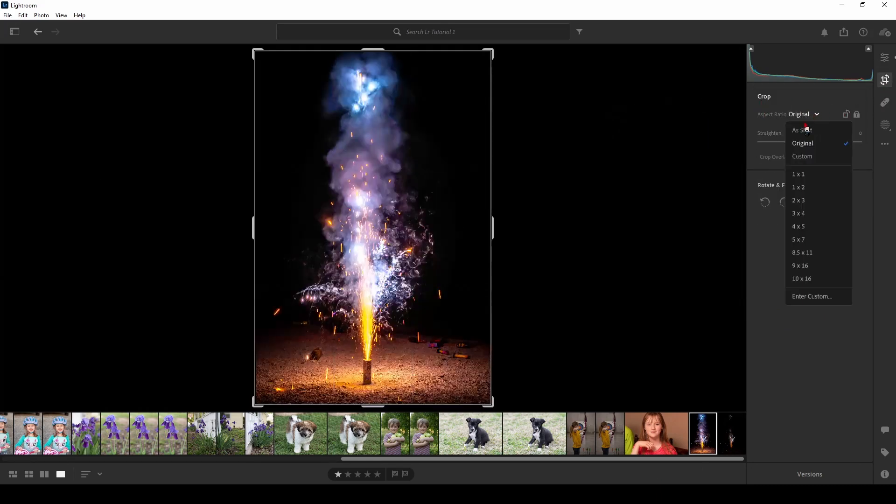
left_click(837, 320)
left_click(805, 115)
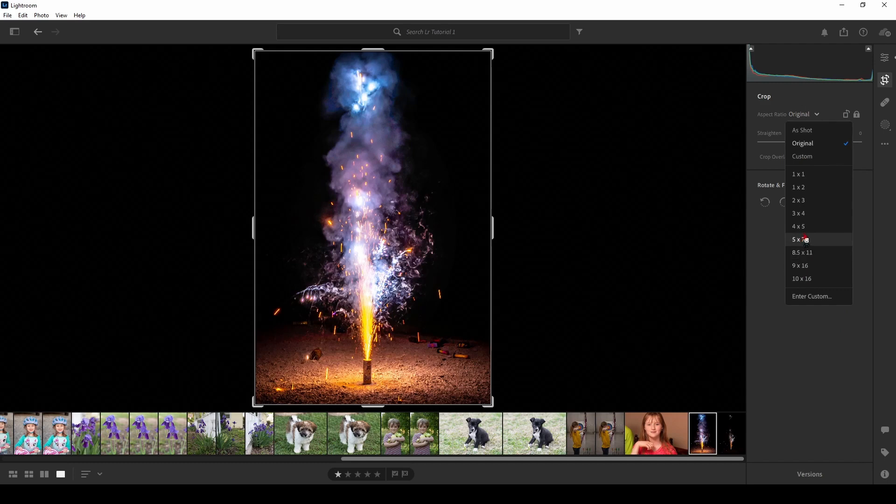
left_click(799, 266)
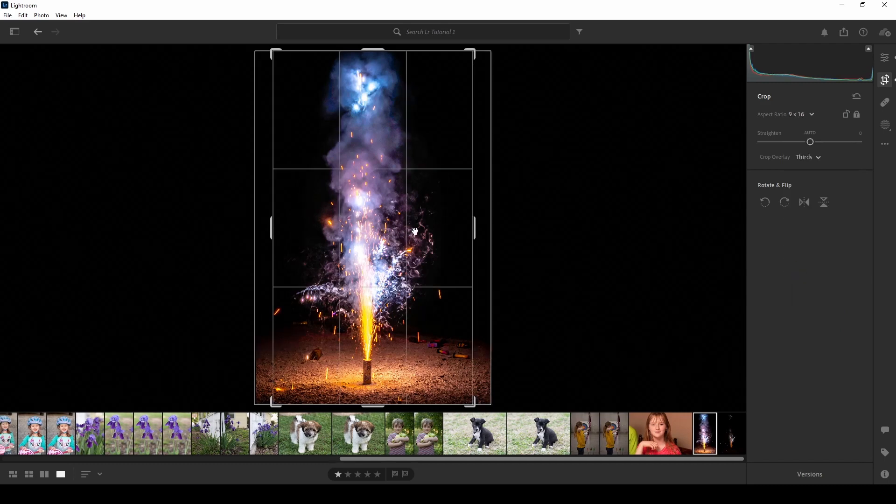
left_click_drag(415, 231, 437, 230)
key("Return")
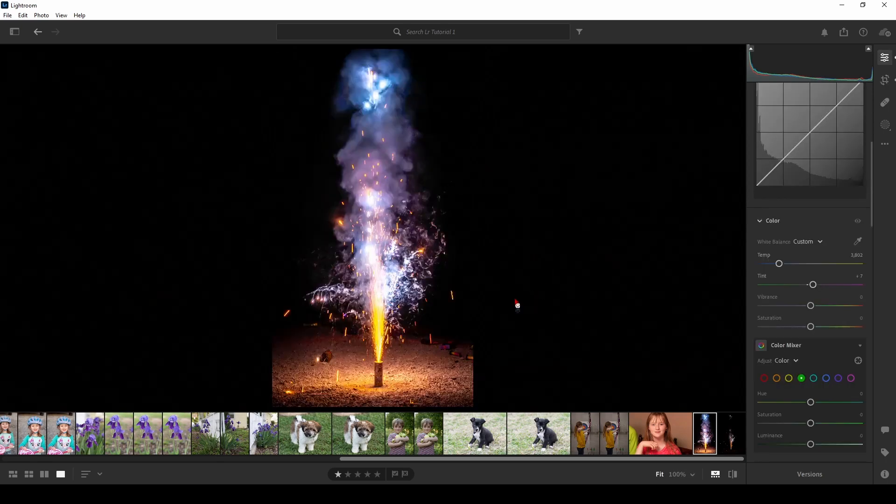
key("Right")
key("Left")
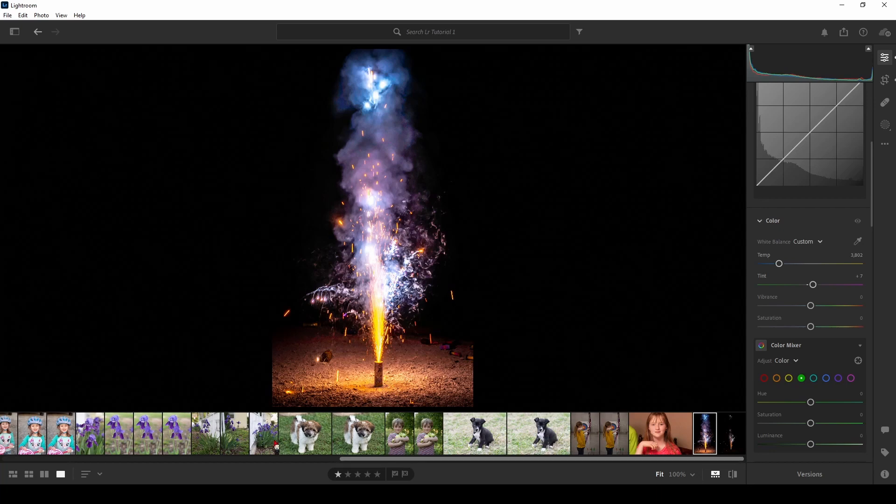
Select the first photo of the boy holding apples and set Highlights to -100 and Shadows to +100
left_click(404, 432)
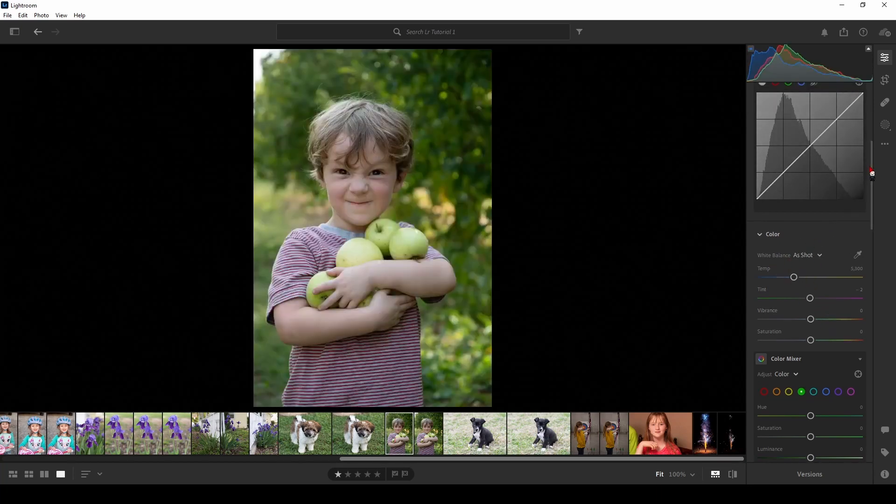
left_click_drag(871, 170, 845, 74)
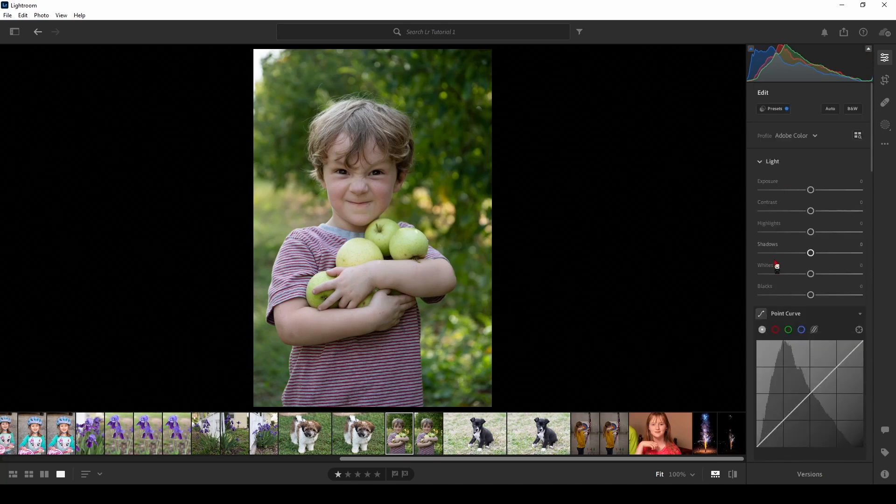
left_click_drag(811, 232, 714, 241)
left_click_drag(811, 253, 861, 253)
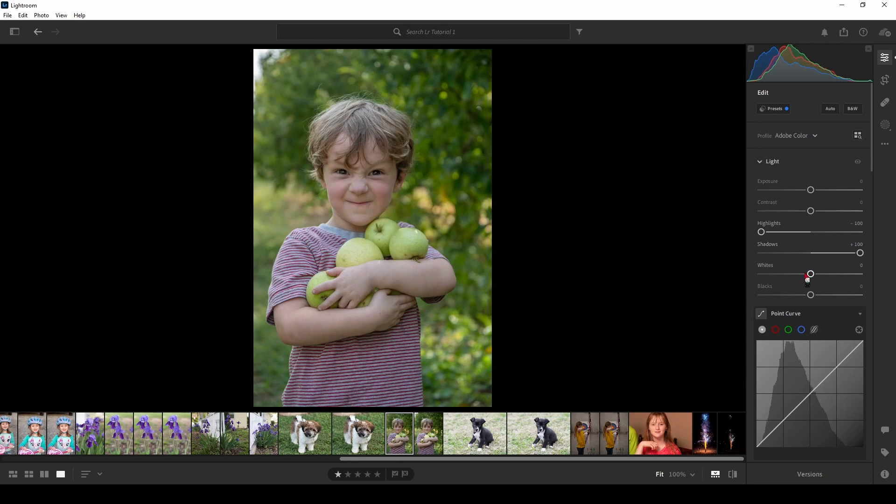
Set the apple photo's Whites to +55 and Blacks to -19
key("alt")
mouse_move(817, 279)
left_mouse_down()
mouse_move(840, 280)
mouse_move(827, 280)
left_mouse_up()
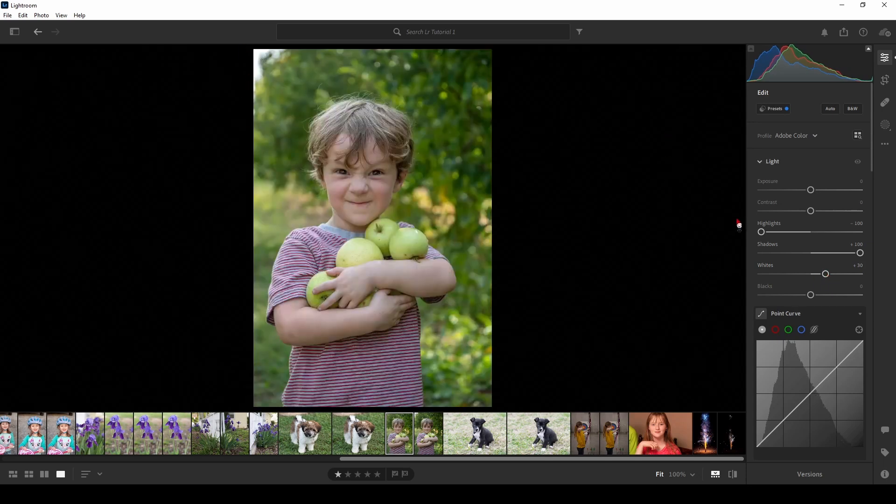
left_click_drag(826, 275, 801, 298)
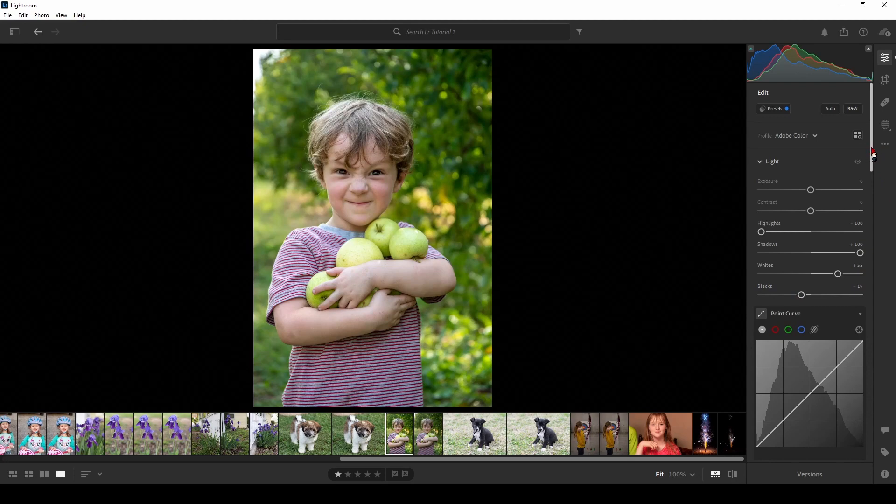
Apply the Daylight white balance to the apple photo, then slightly warm its Temp and fine-tune its Tint
left_click_drag(874, 154, 873, 221)
left_click(808, 212)
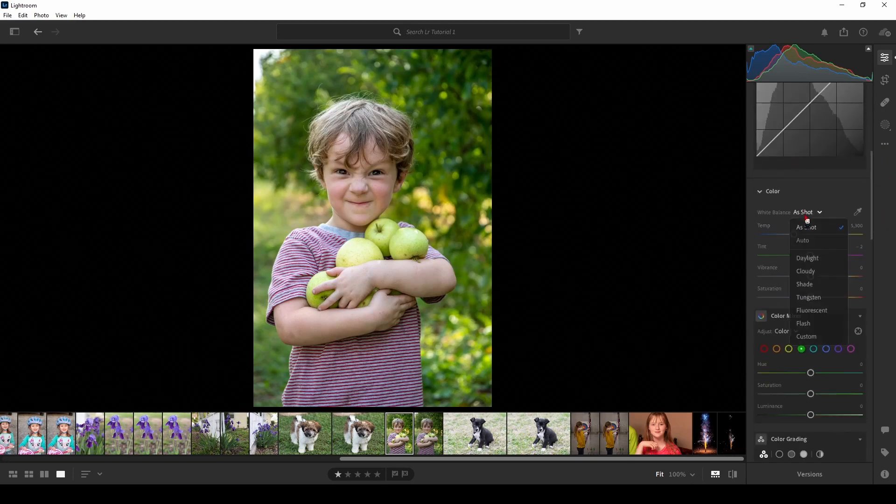
left_click(821, 263)
left_click(796, 235)
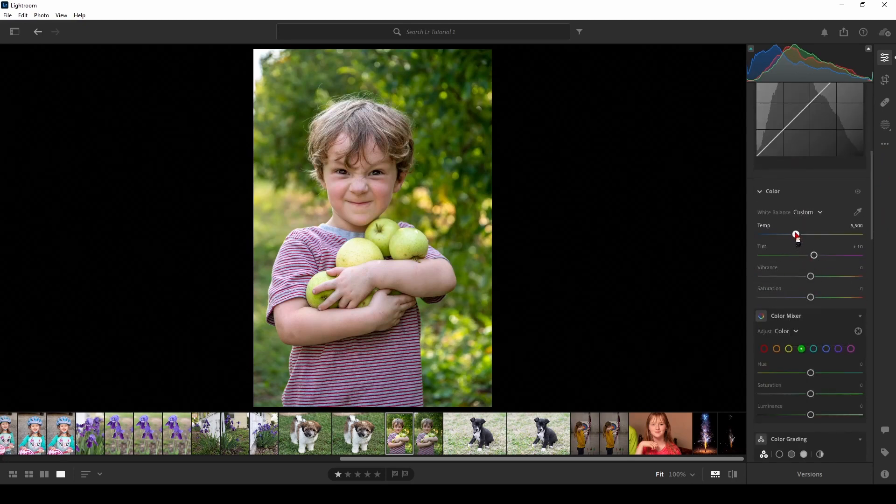
left_click_drag(796, 235, 799, 234)
left_click_drag(814, 256, 815, 256)
Add a Vignette of -18 to the apple photo
scroll(874, 242, "down", 3)
scroll(872, 248, "down", 10)
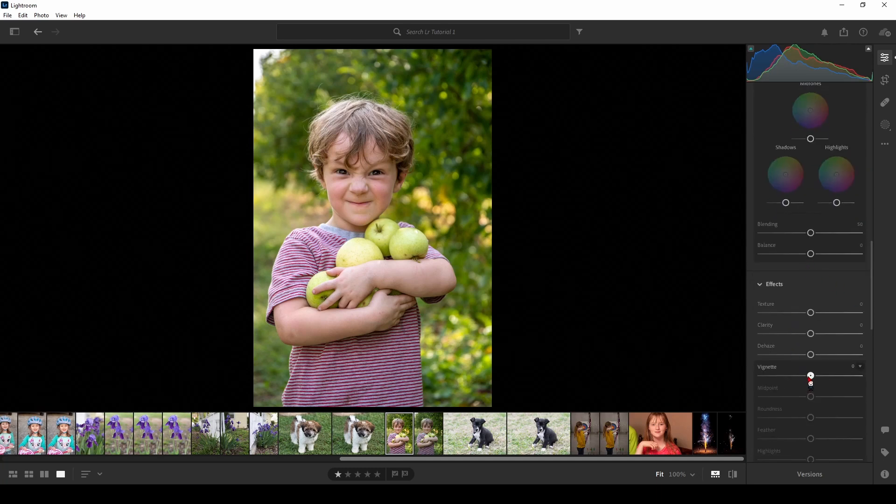
left_click_drag(811, 376, 802, 376)
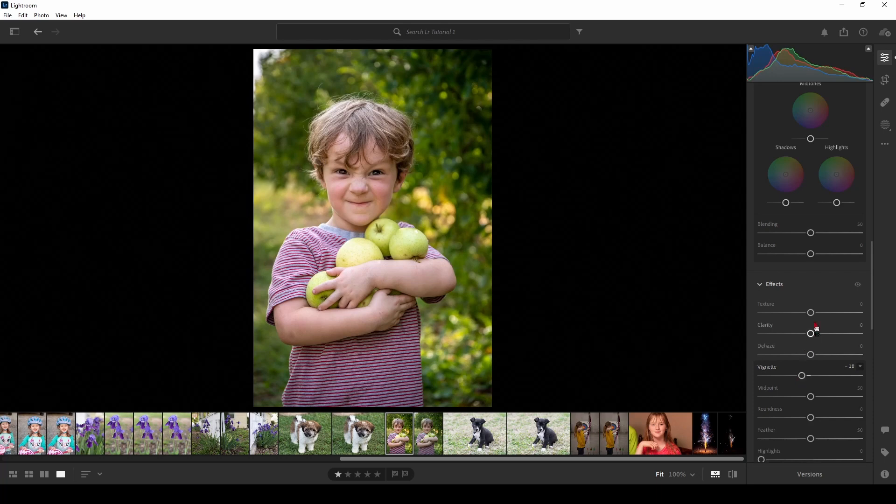
Enable Remove Chromatic Aberration and Lens Corrections for the apple photo
left_click_drag(870, 256, 873, 386)
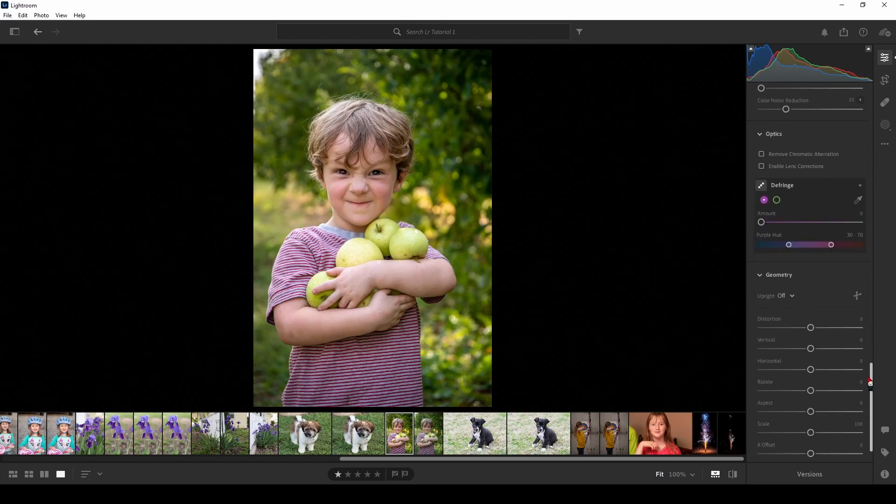
left_click(762, 154)
left_click(762, 167)
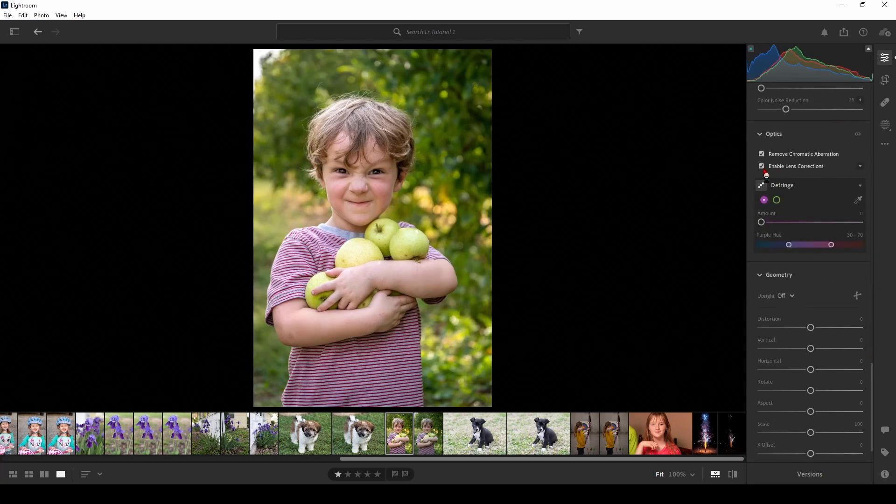
Set the apple photo's Noise Reduction to 51 and inspect the background and the boy's face up close
left_click_drag(871, 375, 875, 321)
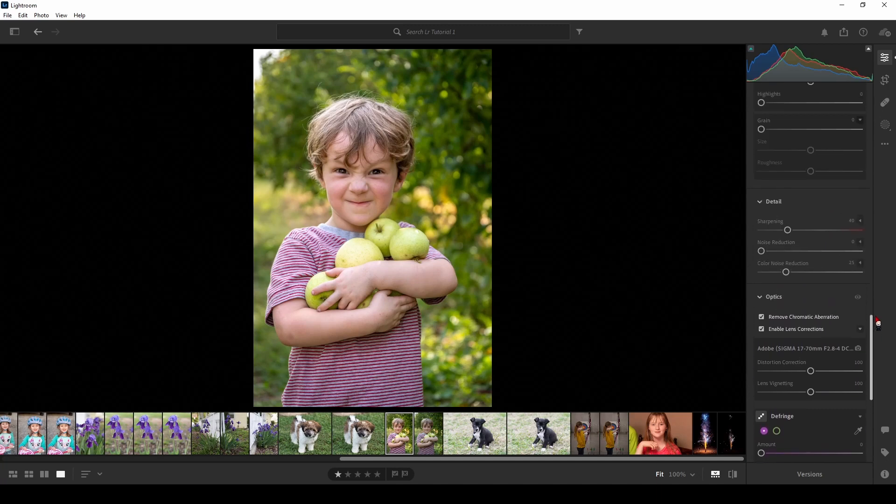
left_click(807, 255)
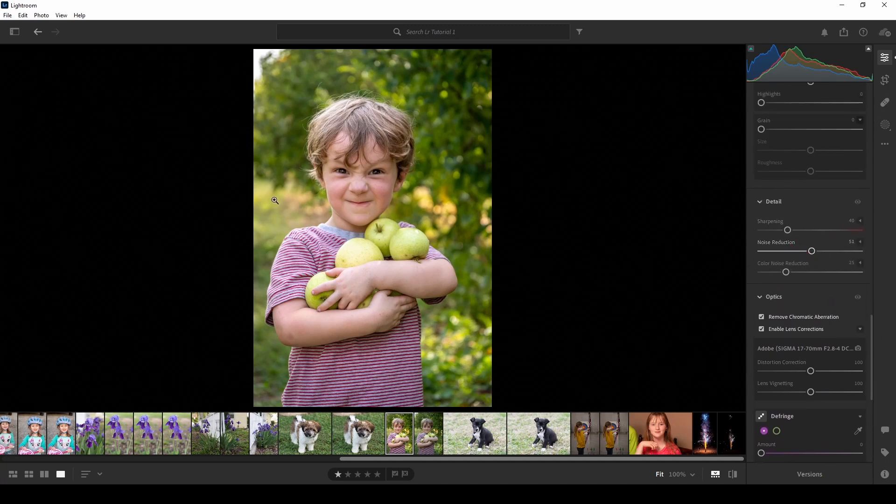
left_click(312, 200)
left_click(383, 203)
left_click(374, 161)
left_click(373, 172)
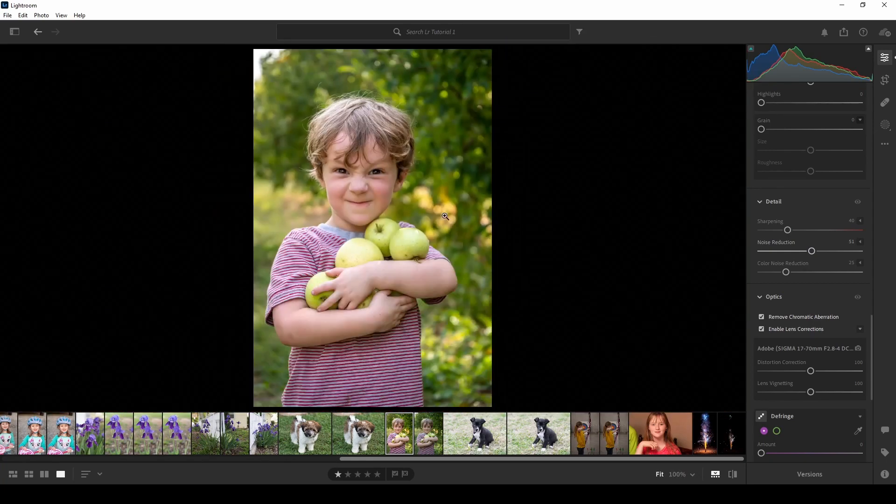
Crop the apple photo slightly tighter at a 2 x 3 aspect ratio, trimming the background above and to the right of the boy
left_click(391, 262)
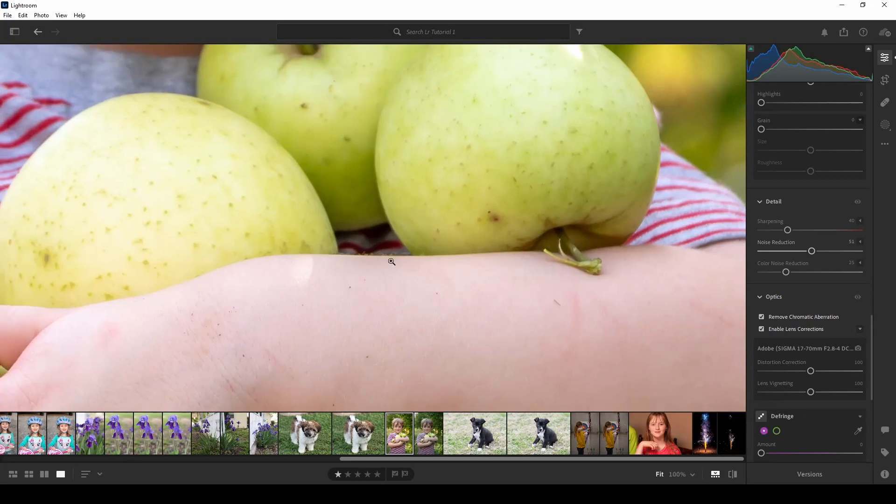
left_click(391, 262)
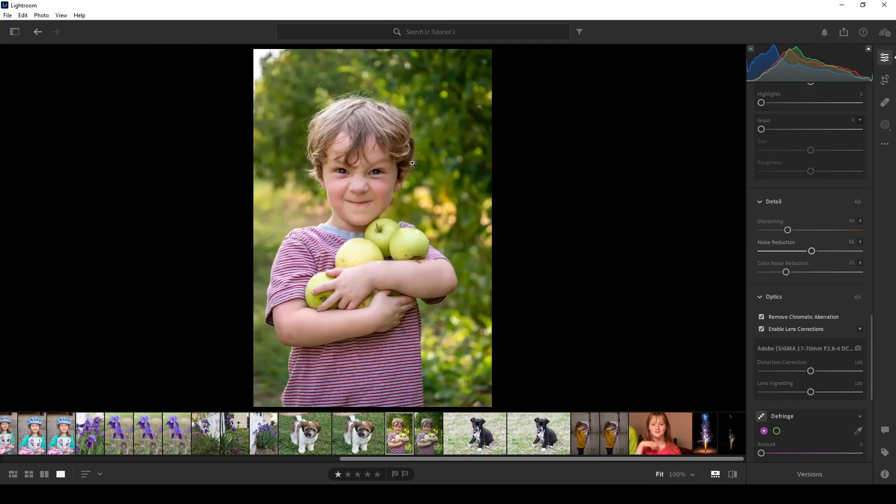
left_click(885, 80)
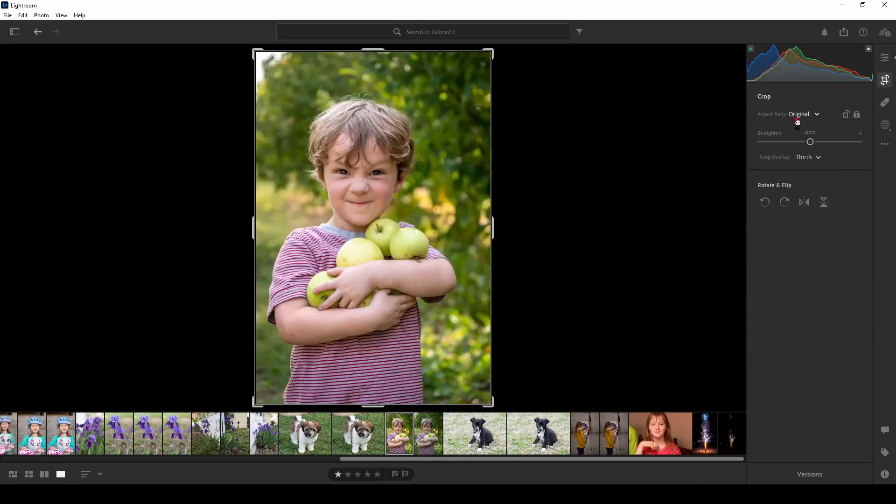
left_click(816, 115)
left_click(812, 214)
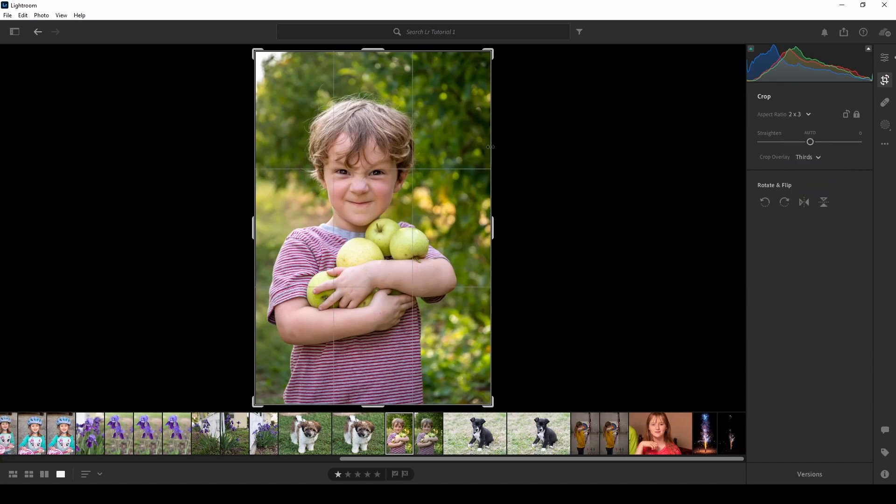
left_click_drag(254, 49, 260, 58)
left_click_drag(375, 121, 386, 120)
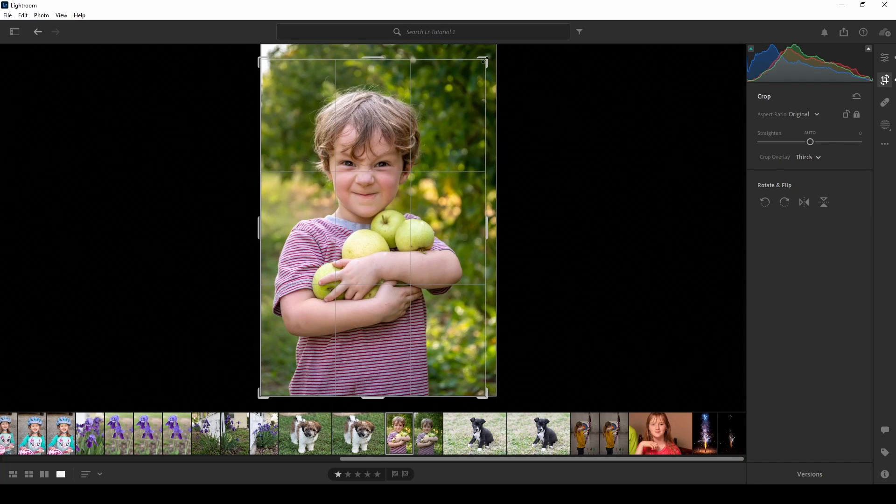
left_click_drag(484, 60, 493, 60)
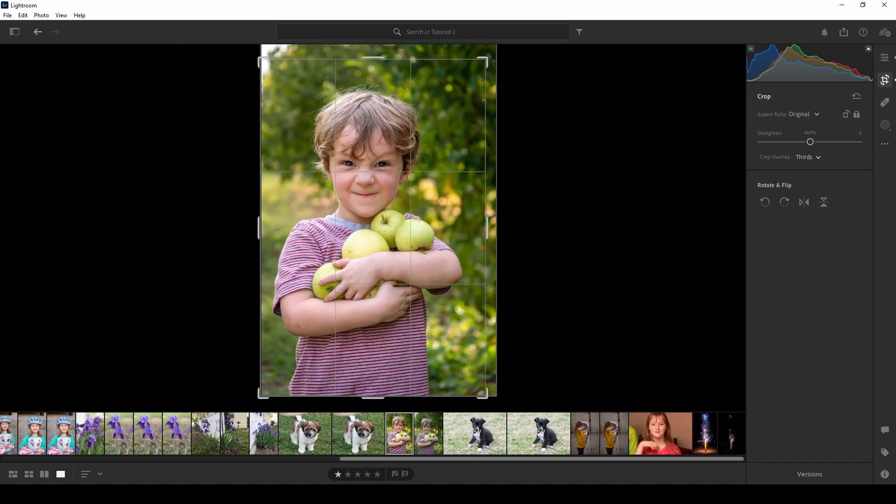
key("e")
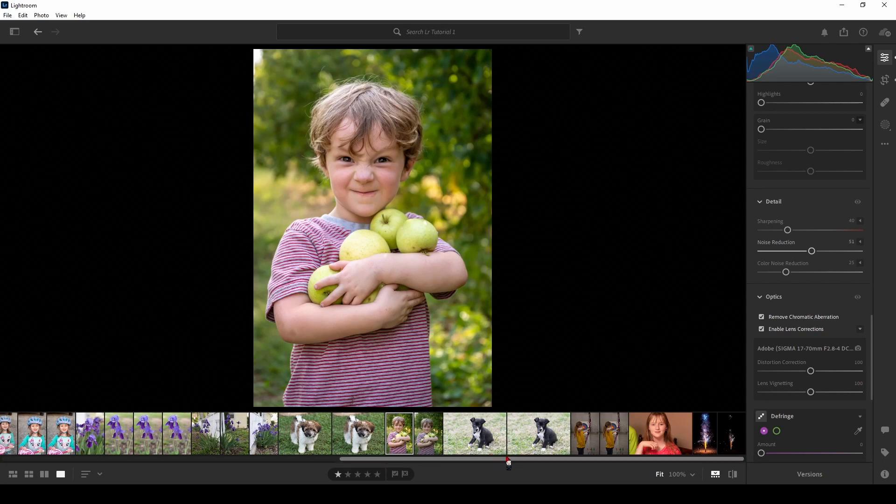
Review the archery, iris, bike-helmet, motorcycle-helmet and necklace portrait photos in the album, ending on the first necklace portrait
left_click(589, 442)
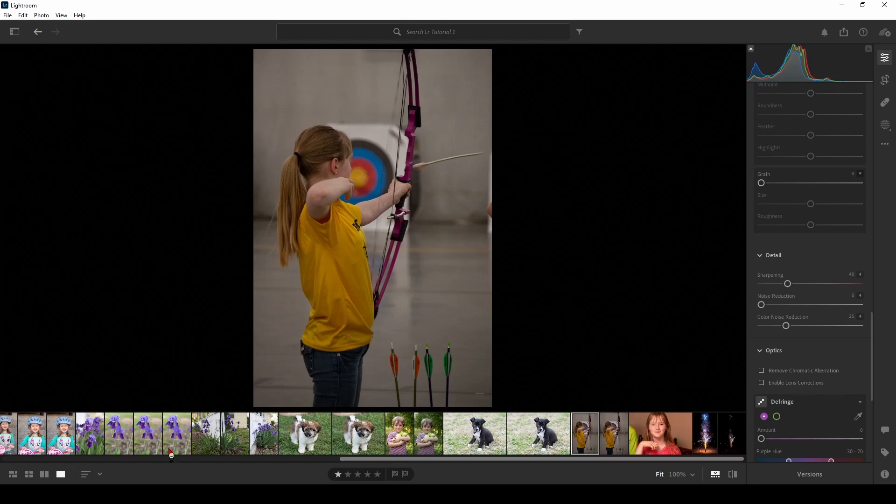
left_click(182, 439)
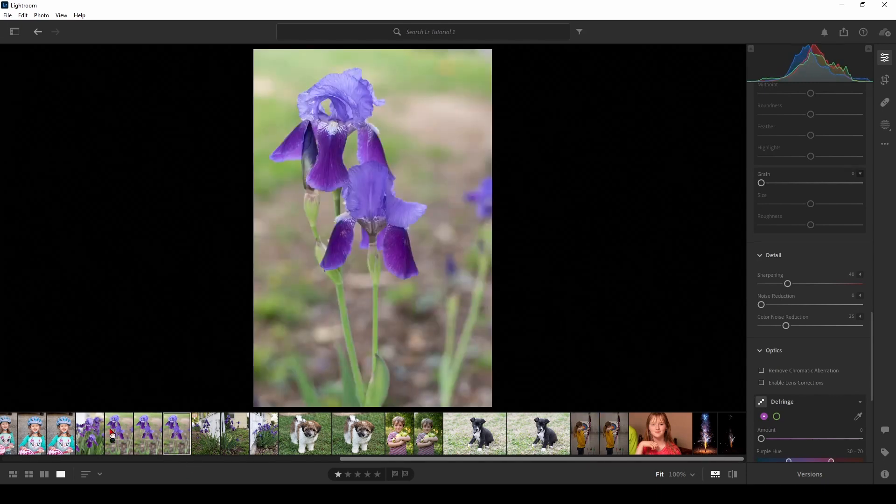
left_click(207, 439)
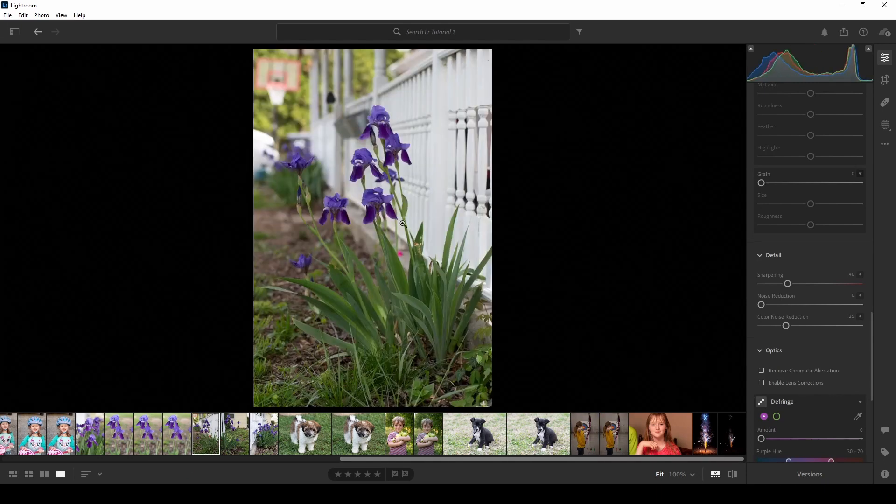
left_click(148, 437)
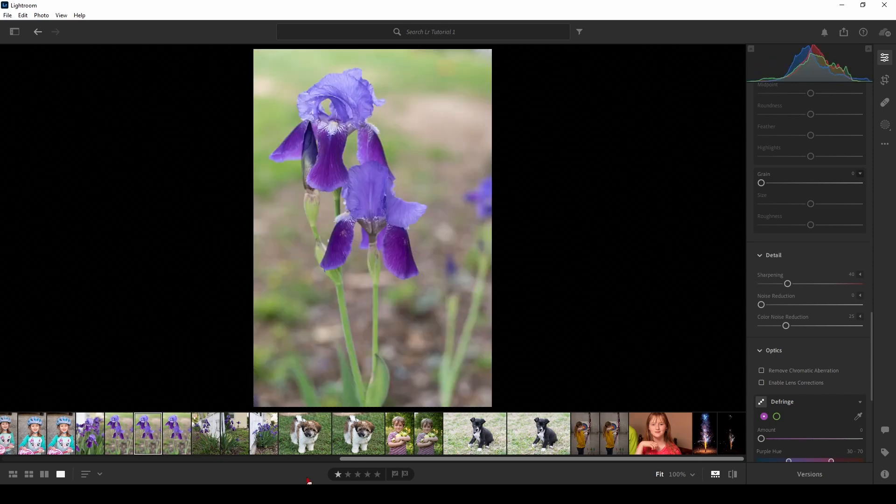
left_click_drag(405, 460, 170, 462)
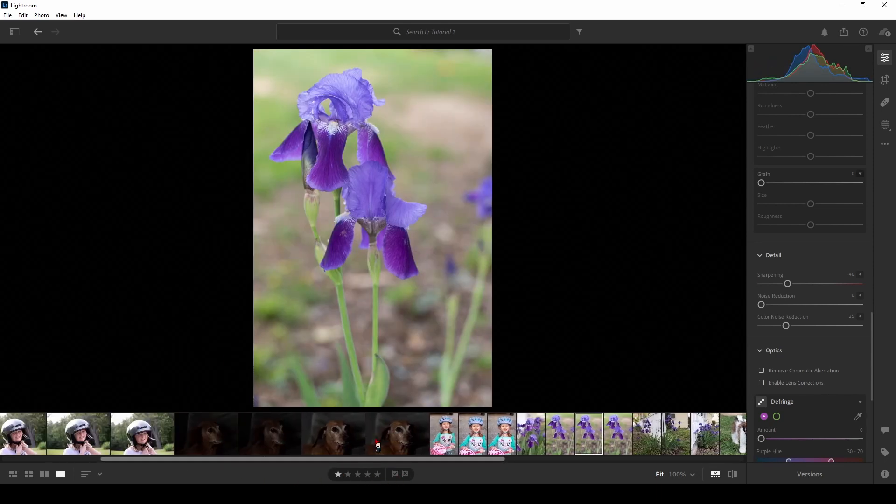
left_click(447, 437)
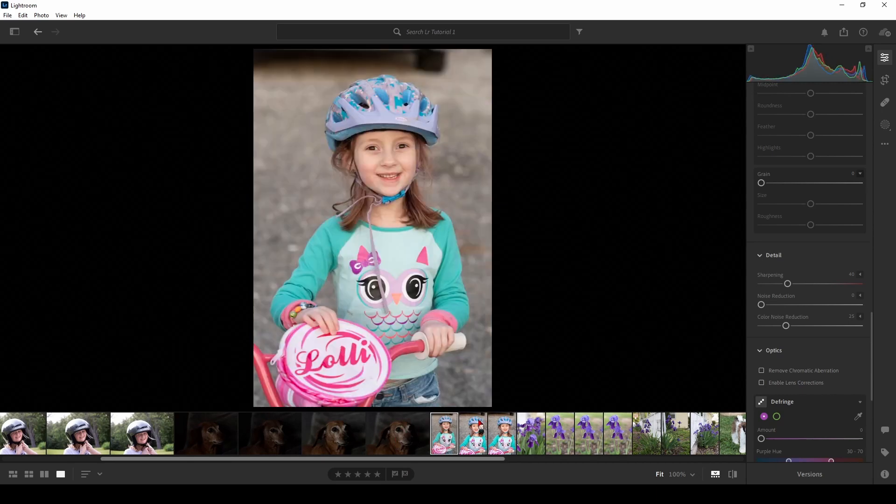
left_click(471, 437)
left_click(148, 445)
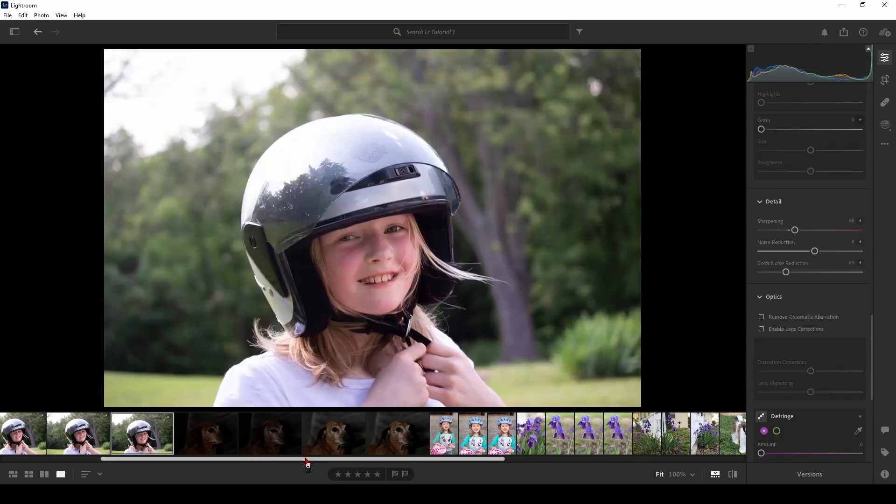
left_click_drag(313, 462, 214, 462)
left_click(156, 444)
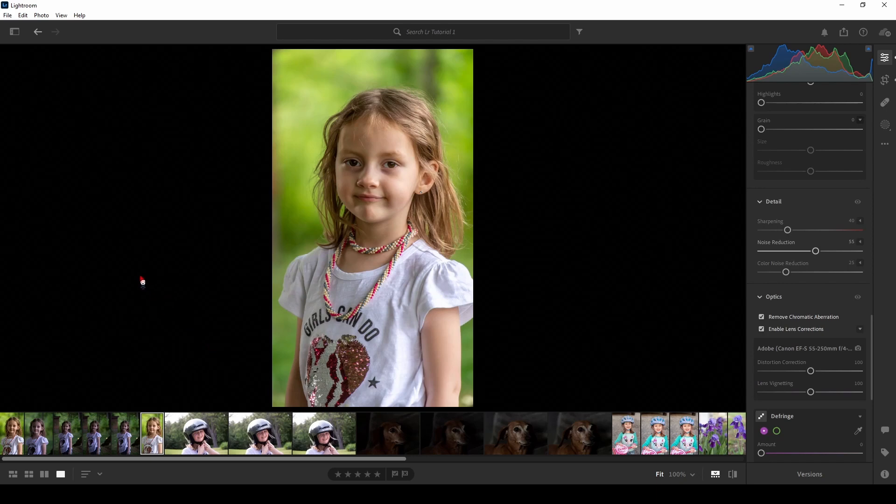
left_click(15, 432)
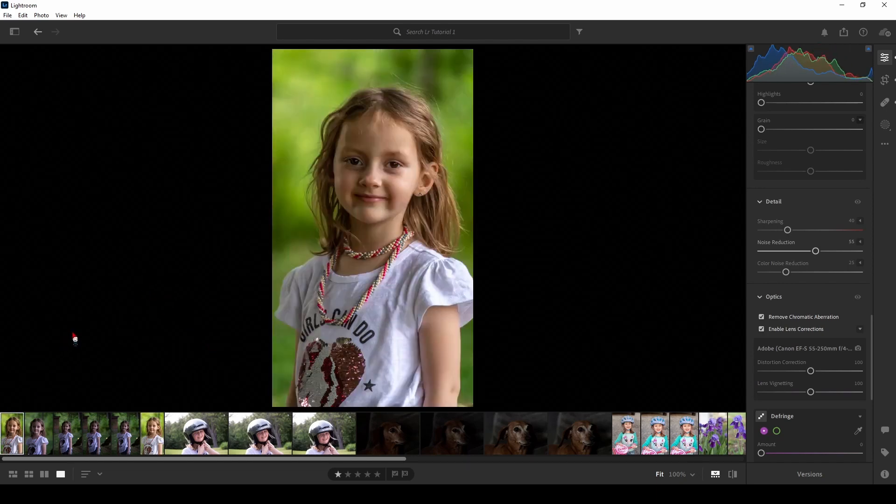